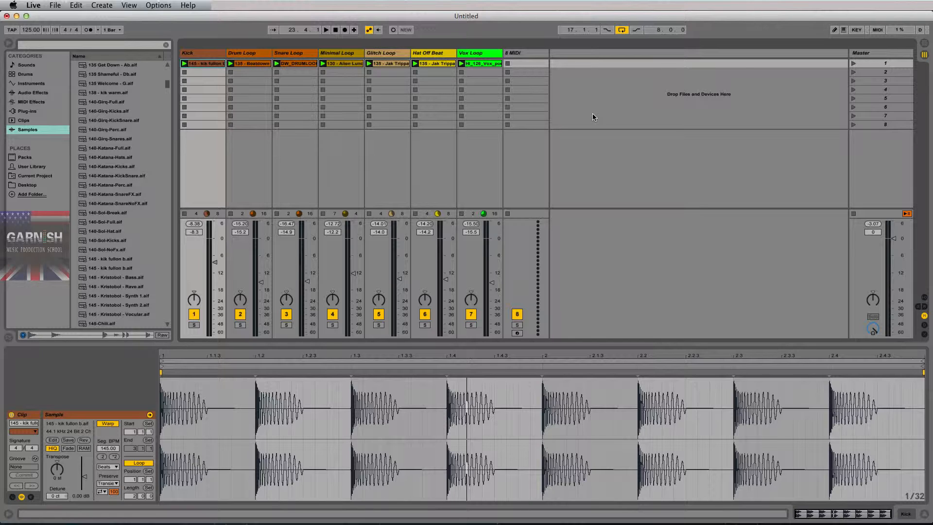
Switch to Arrangement View and select bars 17 to 25 on the Kick track
left_click(562, 67)
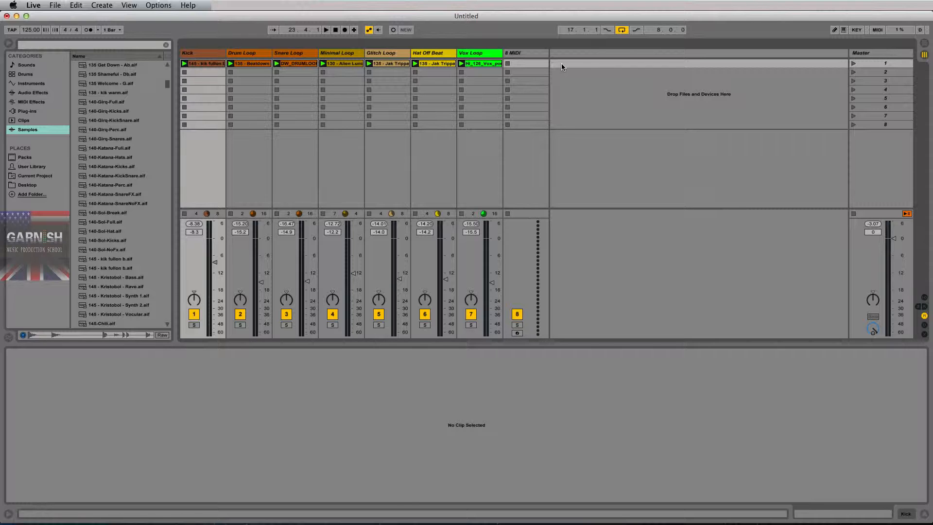
key("Tab")
left_click_drag(297, 83, 605, 87)
left_click_drag(293, 128, 601, 131)
left_click_drag(293, 77, 601, 92)
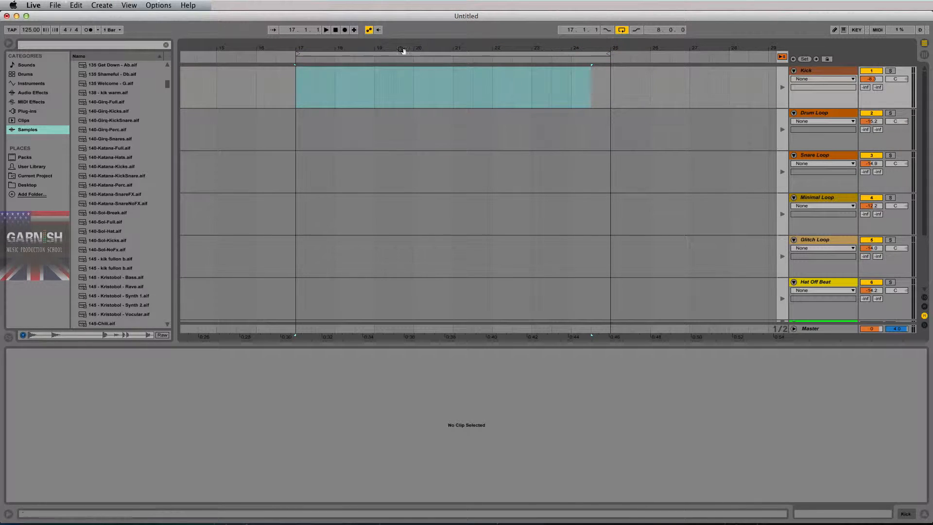
left_click_drag(293, 88, 615, 91)
left_click_drag(447, 49, 443, 47)
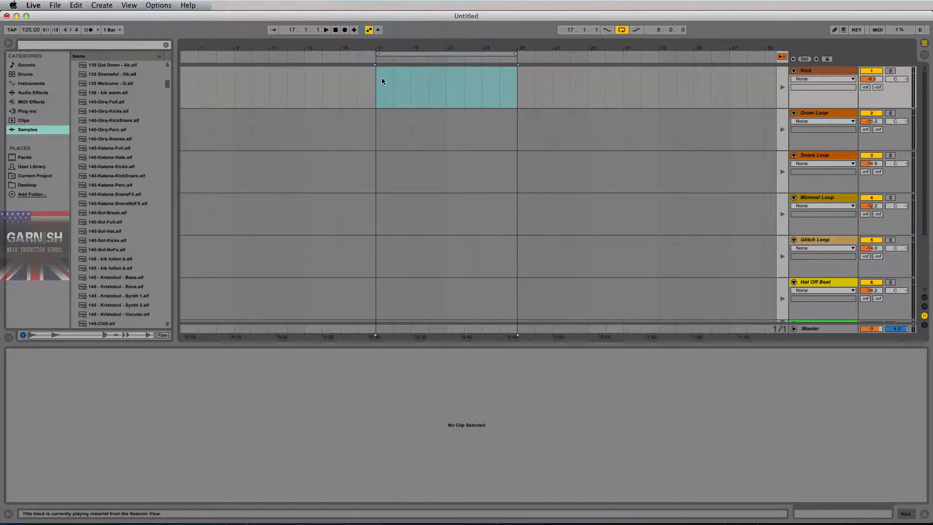
Select bars 17 to 25 across the Kick, Drum Loop and Snare Loop tracks, and return to Session View
left_click_drag(364, 46, 452, 47)
left_click_drag(347, 83, 424, 139)
left_click_drag(347, 164, 427, 177)
left_click_drag(354, 80, 428, 154)
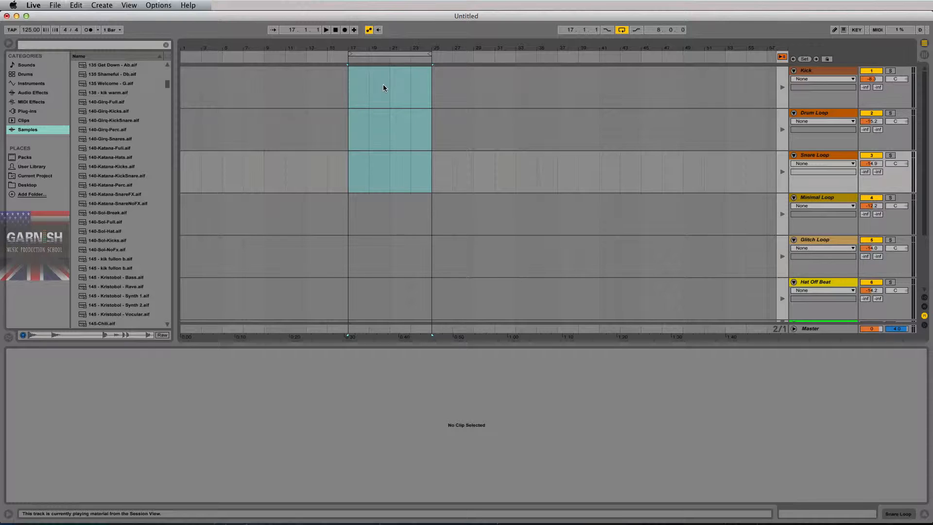
key("Tab")
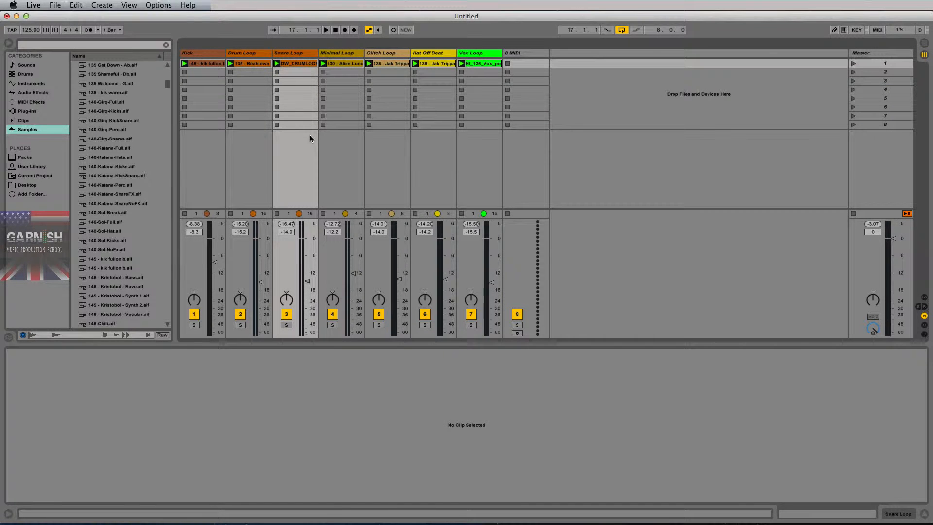
Select the Kick track in Session View, and select its bars 17 to 25 in Arrangement View
key("Tab")
key("Tab")
left_click(216, 72)
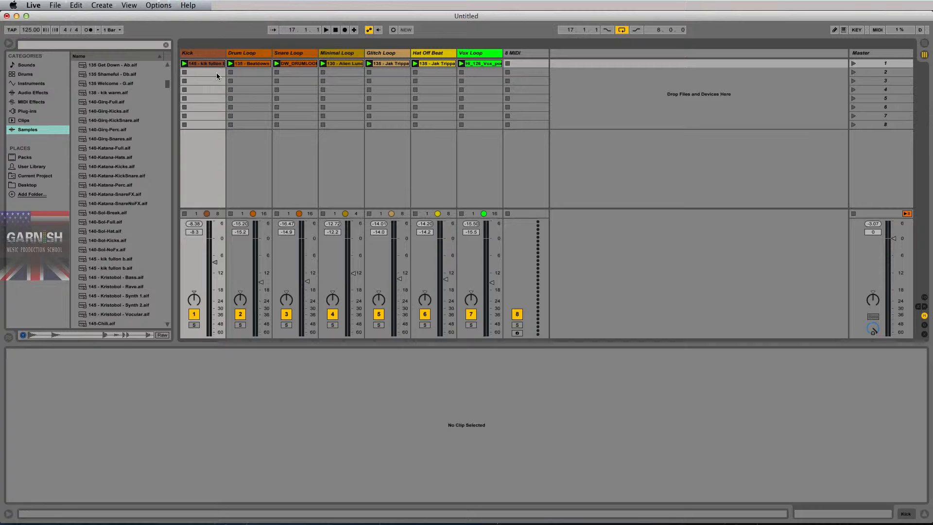
key("Tab")
left_click(355, 89)
left_click_drag(355, 89, 424, 96)
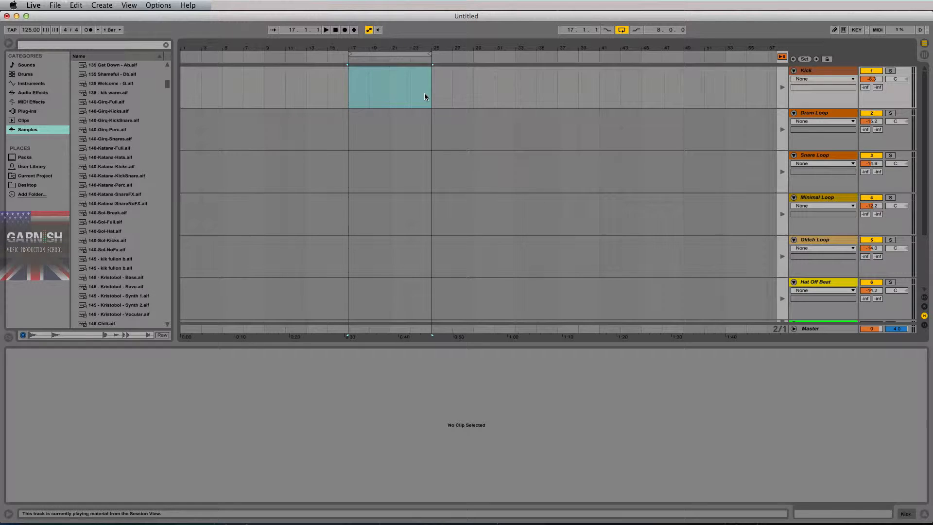
Return to Session View, launch scene 1 and stop playback after a few bars
key("Tab")
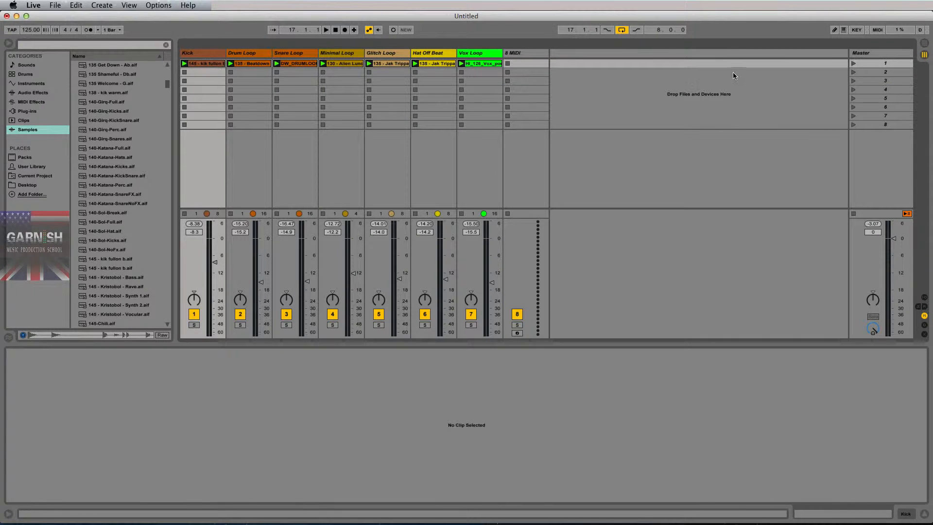
left_click(853, 64)
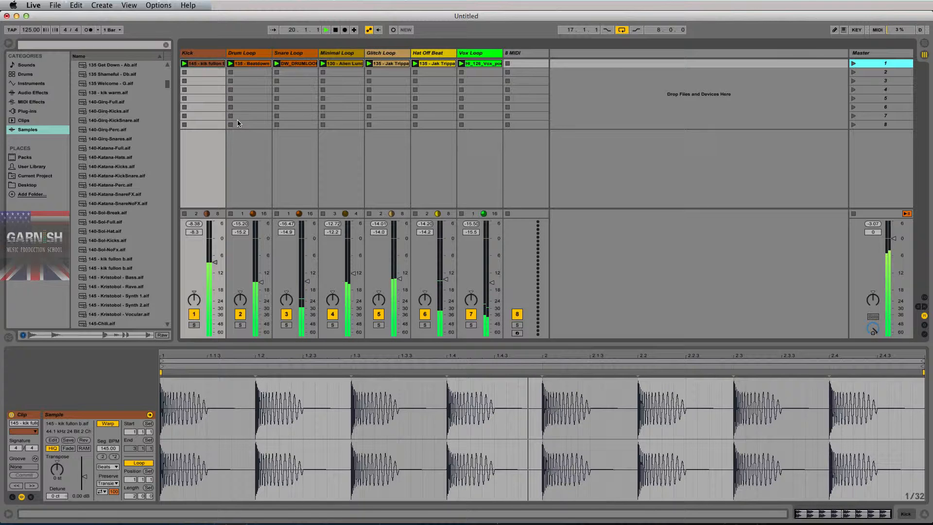
key("space")
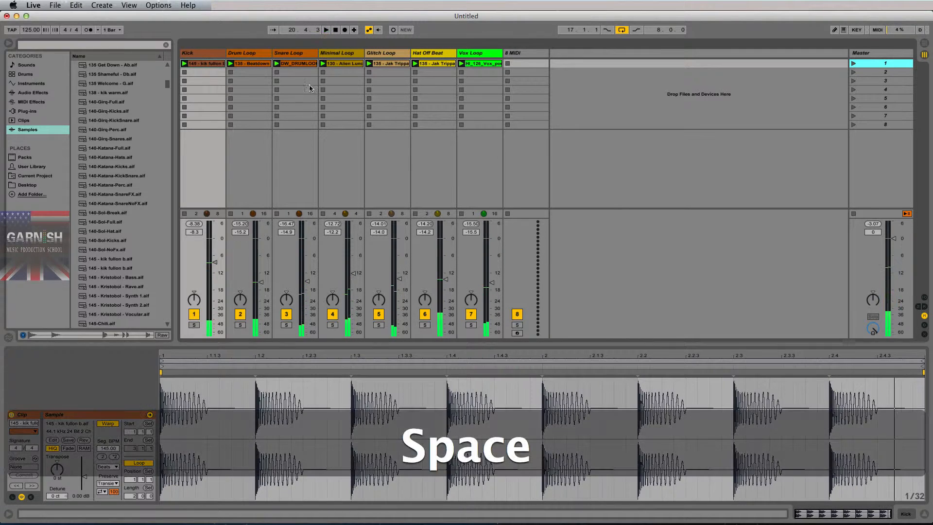
In Arrangement View, select bars 17 to 25 from Kick through Minimal Loop, and place the insert marker at bar 21 on Drum Loop
key("Tab")
left_click_drag(354, 87, 431, 156)
mouse_move(353, 97)
left_mouse_down()
mouse_move(423, 179)
mouse_move(350, 88)
mouse_move(436, 189)
mouse_move(435, 213)
mouse_move(399, 149)
left_mouse_up()
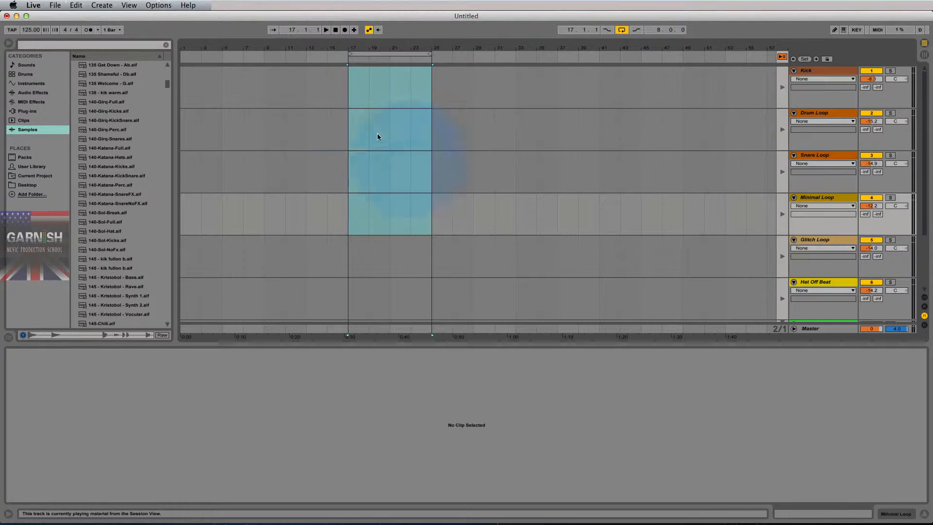
left_click(391, 115)
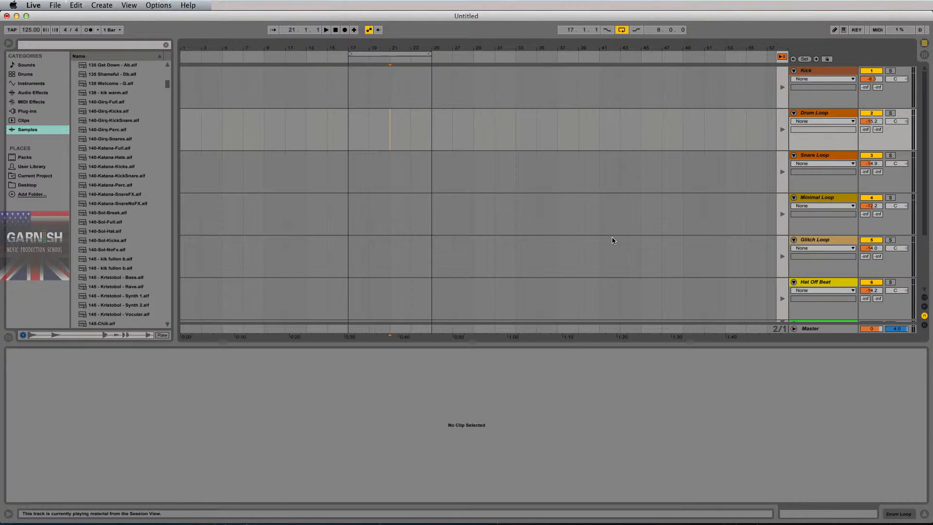
Hide the clip detail view and select all tracks from Kick through Vox Loop
key("alt+super+l")
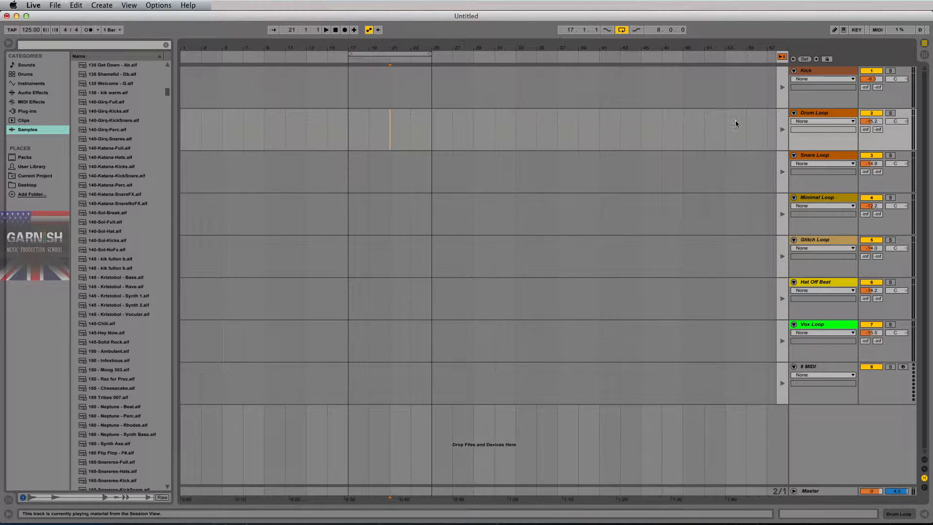
left_click(811, 70)
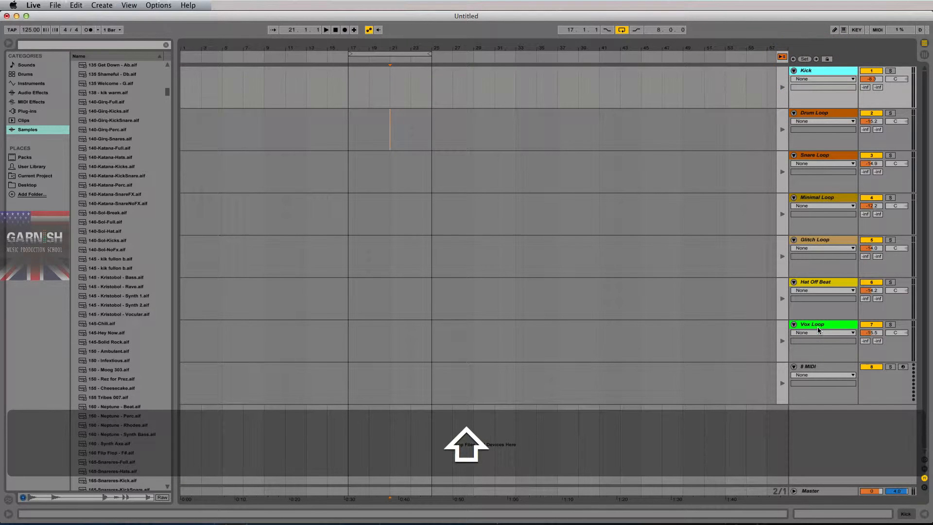
left_click(821, 326, "shift")
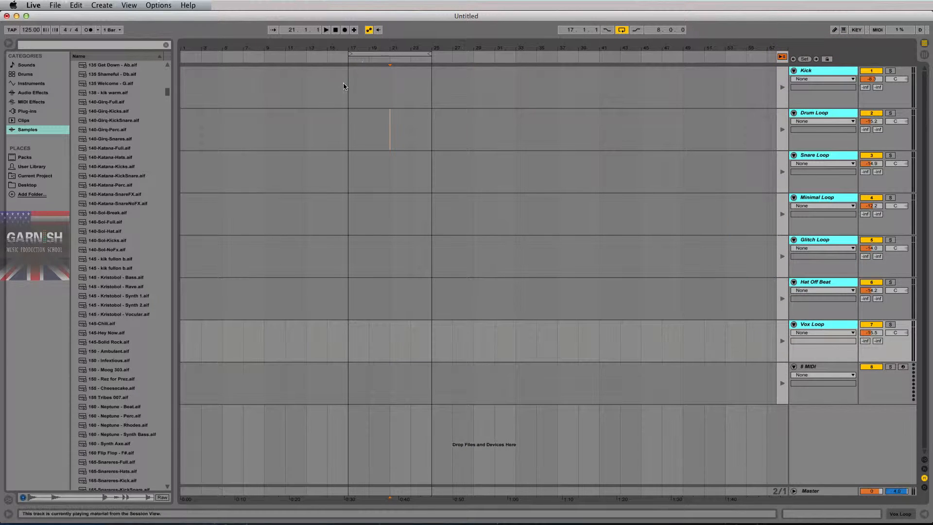
Place the samples 140-Katana-Kicks, 140-Katana-Perc and 145 - kik fullon b at bar 17 on the Kick, Snare Loop and Minimal Loop tracks respectively
left_click(342, 86)
left_click_drag(111, 166, 348, 79)
left_click_drag(103, 185, 350, 166)
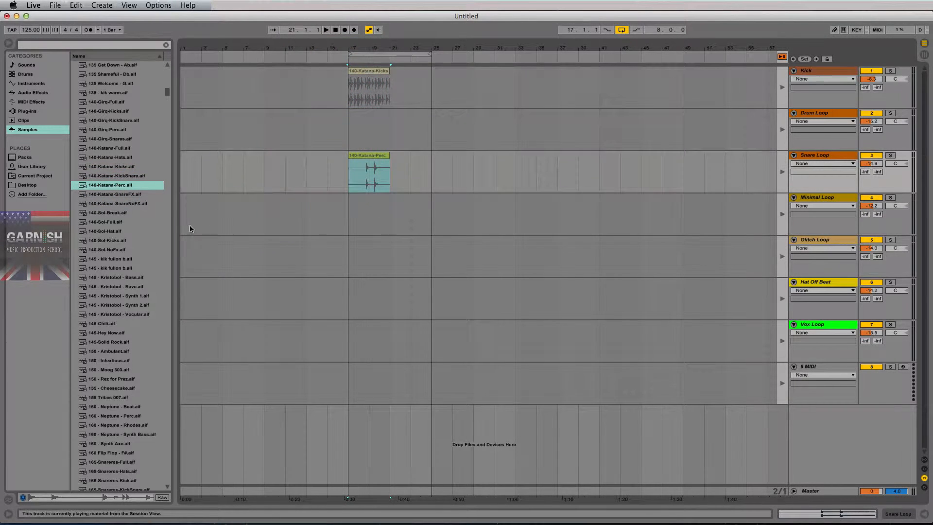
left_click_drag(105, 258, 356, 223)
Place 145-Solid Rock, 155 - Cheesecake and 160 - Neptune - Beat at bar 17 on the Drum Loop, Glitch Loop and Hat Off Beat tracks respectively
left_click_drag(109, 342, 358, 141)
left_click_drag(95, 388, 358, 265)
left_click_drag(104, 407, 344, 282)
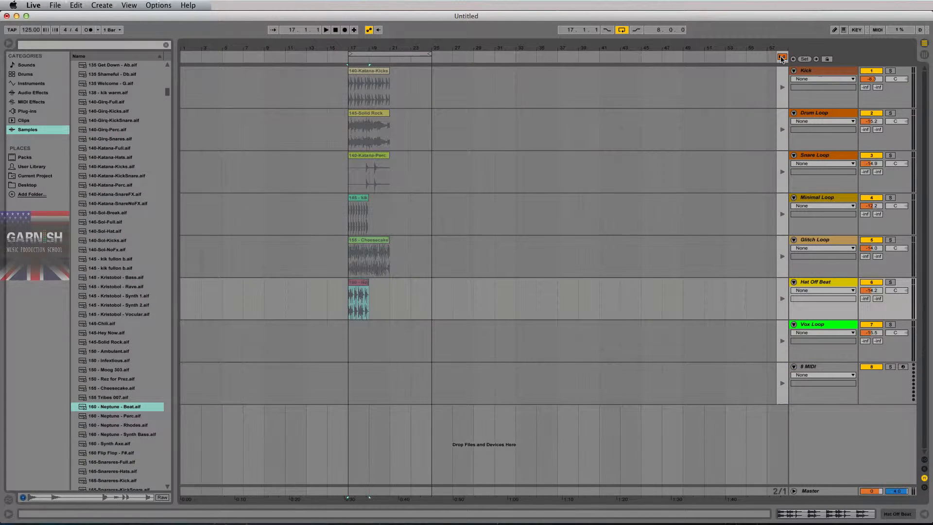
Reactivate the arrangement for all tracks, play it from bar 17 and stop playback
left_click(782, 59)
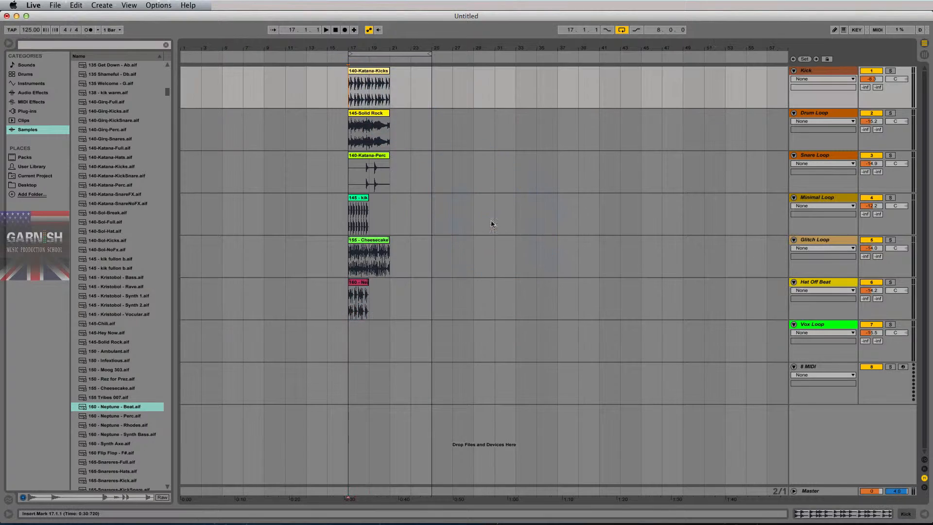
key("space")
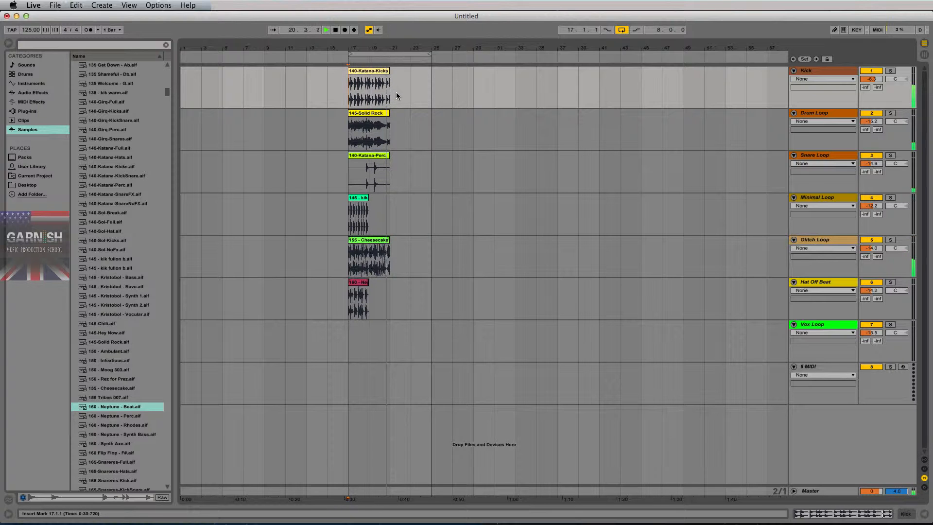
key("space")
Switch to Session View, launch scene 1 so its clips override the arrangement, and stop playback
key("Tab")
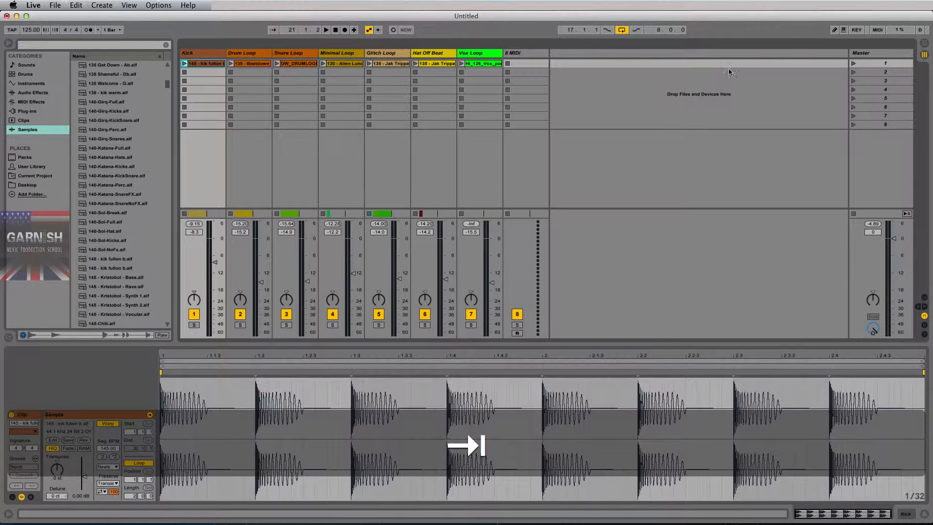
left_click(854, 64)
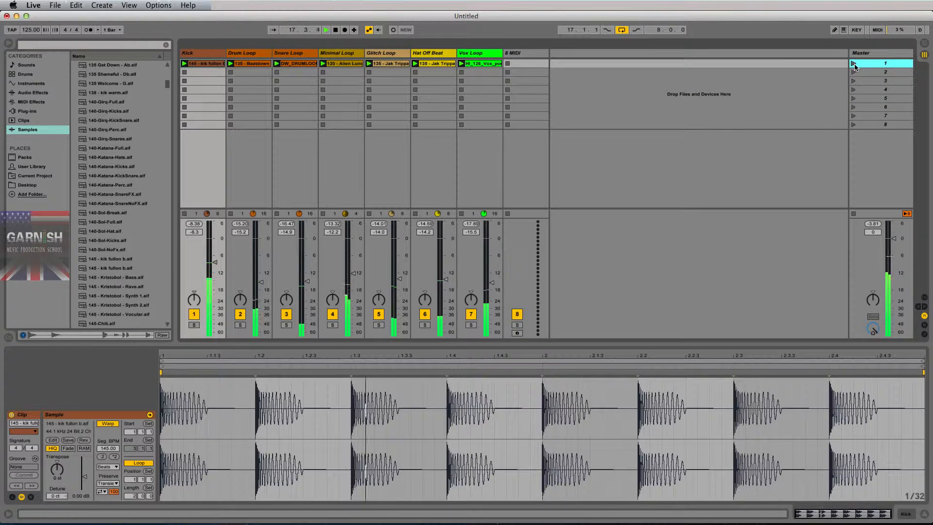
key("space")
key("1")
key("grave")
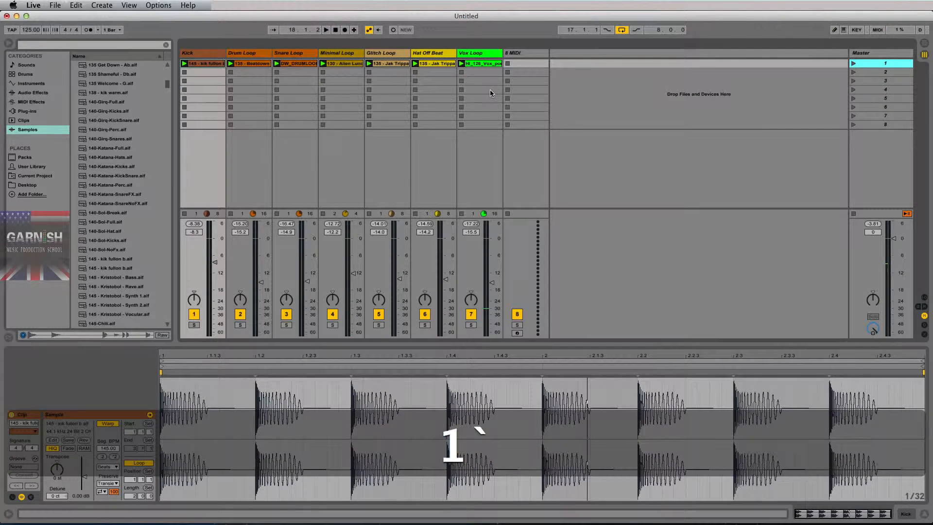
Bring all tracks back to arrangement playback in Arrangement View, and compare it with Session View
key("Tab")
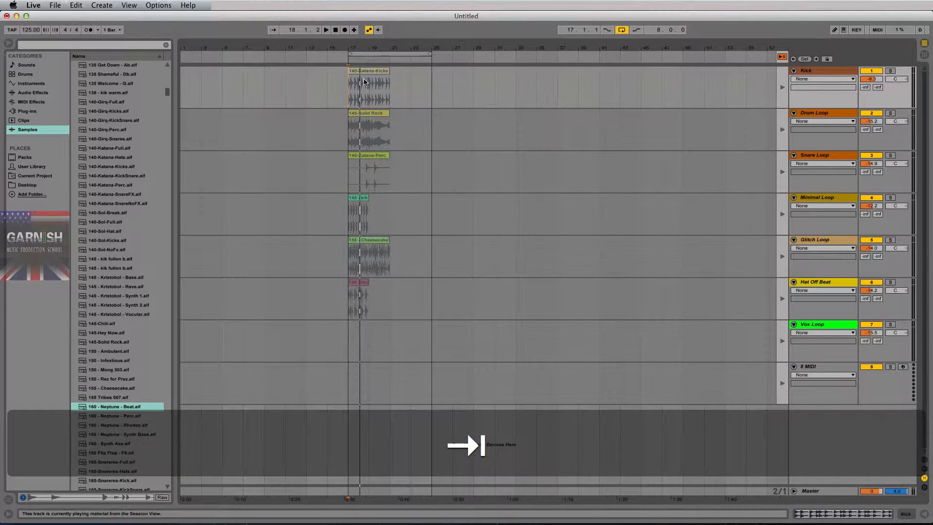
left_click(782, 57)
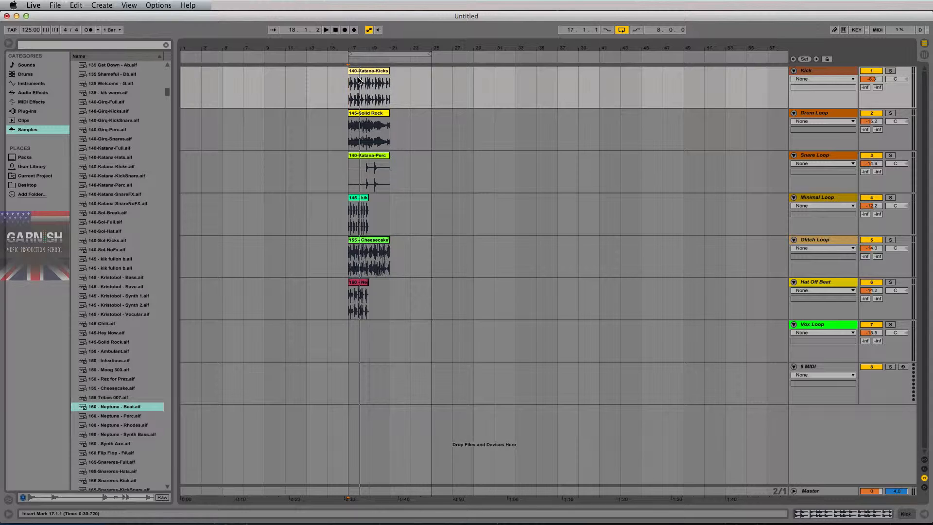
key("Tab")
key("Tab")
key("Tab")
key("Tab")
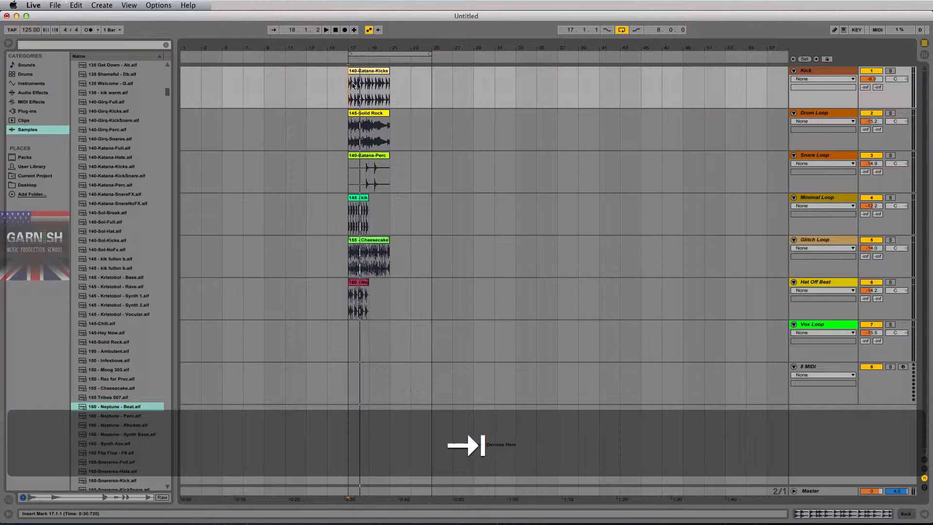
Delete the arrangement clips in bars 17 to 23 on Kick through Hat Off Beat, and place the insert marker at bar 17 on Kick
left_click_drag(353, 85, 419, 291)
key("BackSpace")
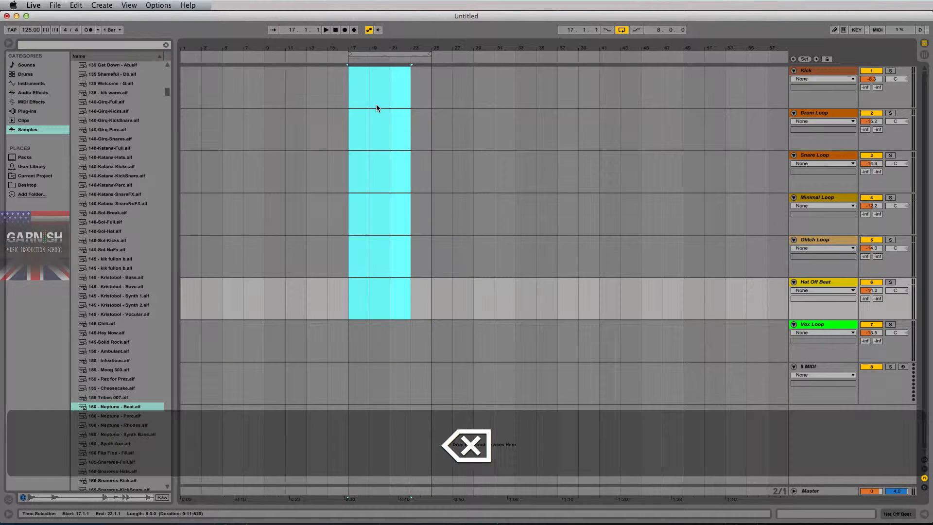
left_click_drag(356, 88, 430, 285)
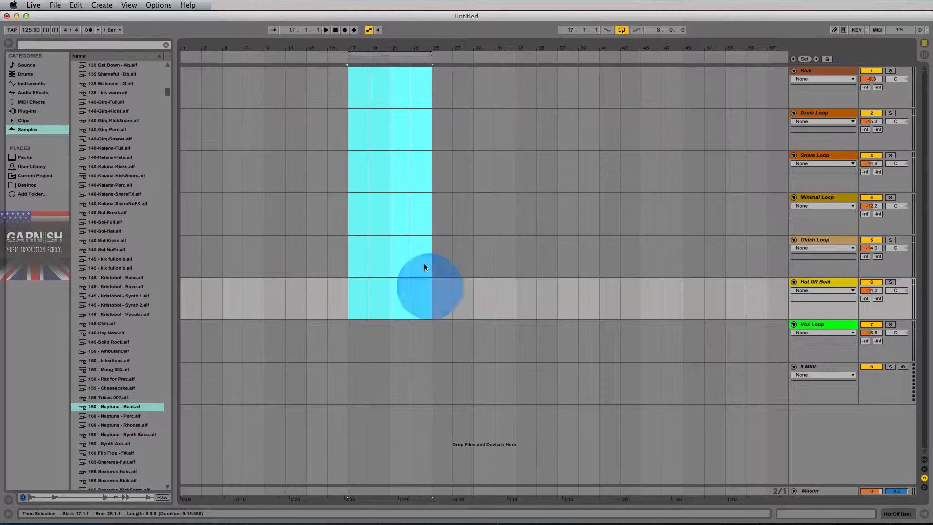
left_click_drag(355, 91, 434, 249)
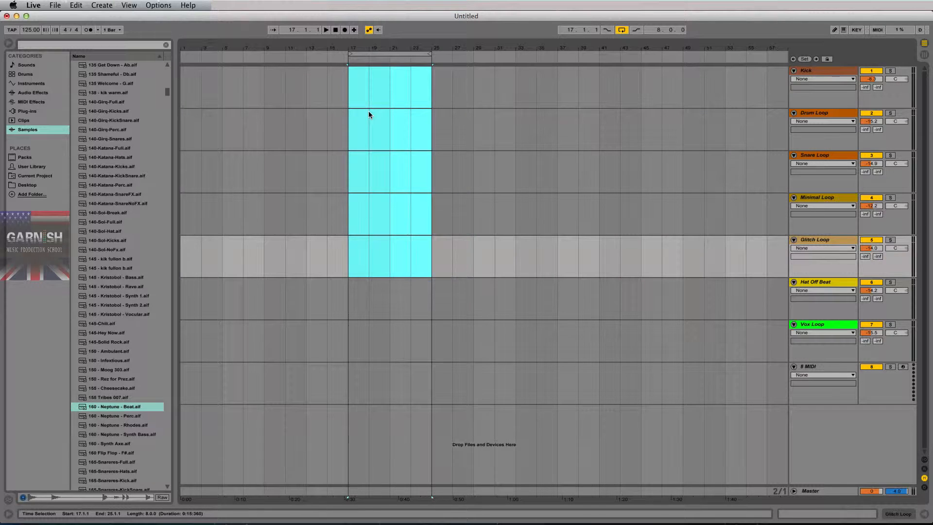
left_click(346, 88)
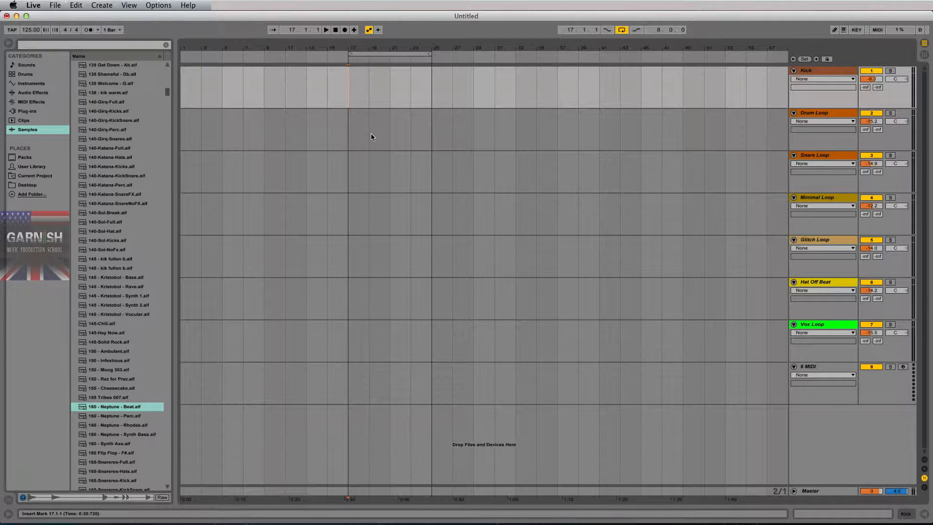
In Session View, copy the scene 1 clips of all seven audio tracks, Kick through Vox Loop, into scene 2
key("Tab")
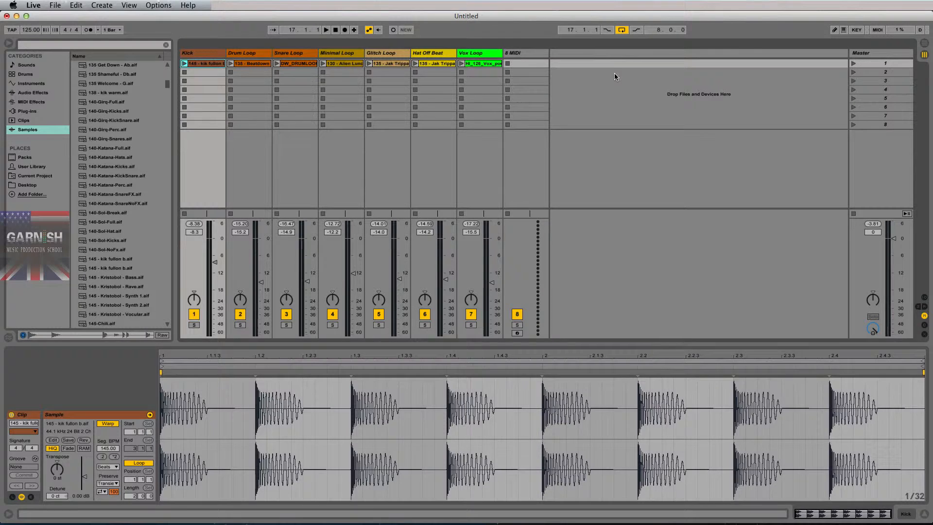
key("Tab")
key("Tab")
left_click(256, 69, "alt")
left_click_drag(256, 69, 295, 73)
left_click_drag(213, 63, 214, 73)
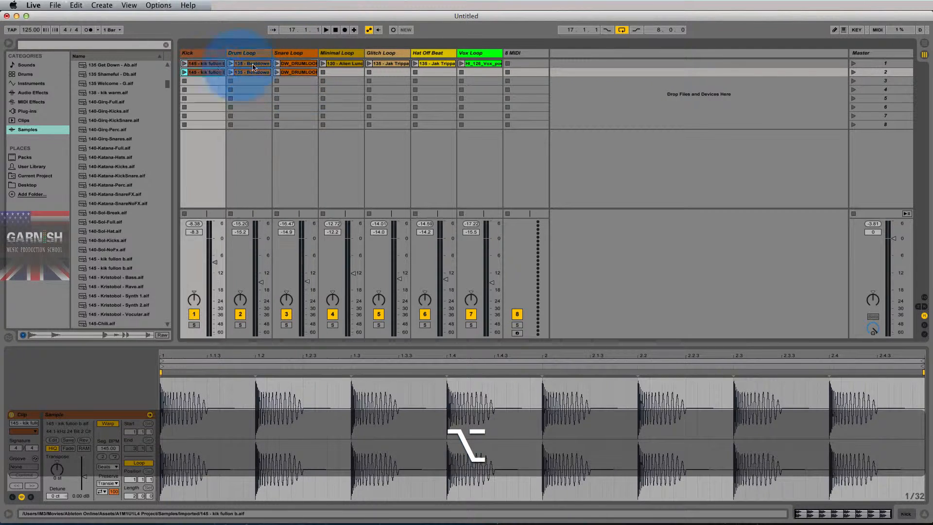
left_click_drag(341, 63, 471, 73)
Duplicate the seven scene 2 clips three times to fill scenes 3 to 5, and select the Glitch Loop track
left_click(212, 73)
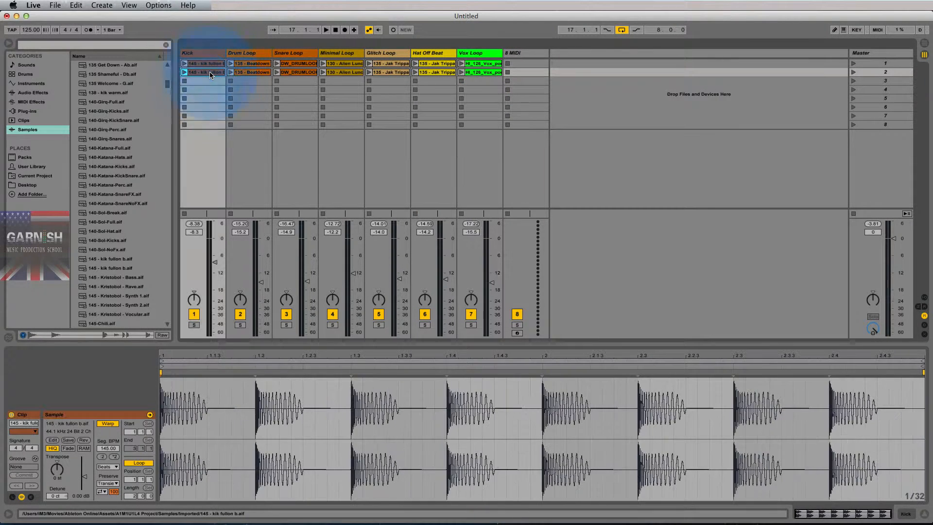
left_click(484, 72, "shift")
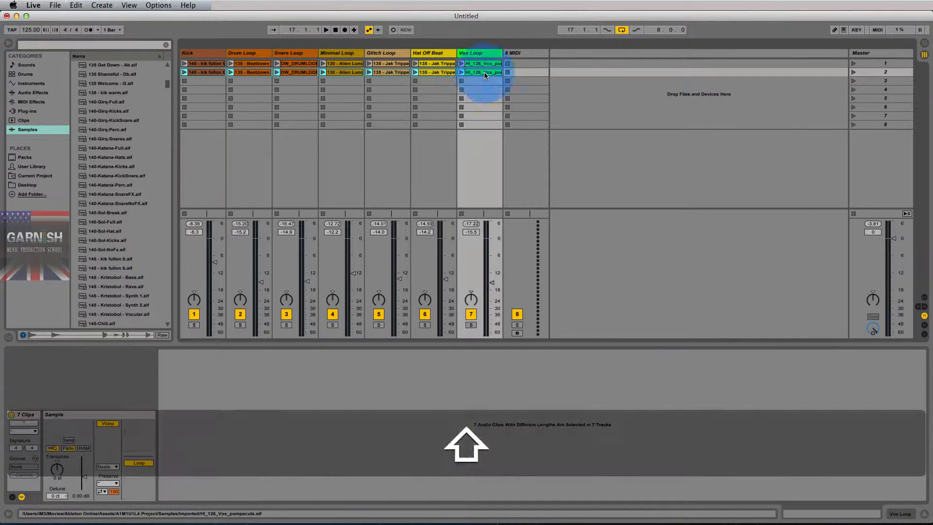
key("super+d")
key("super+d")
key("super+d")
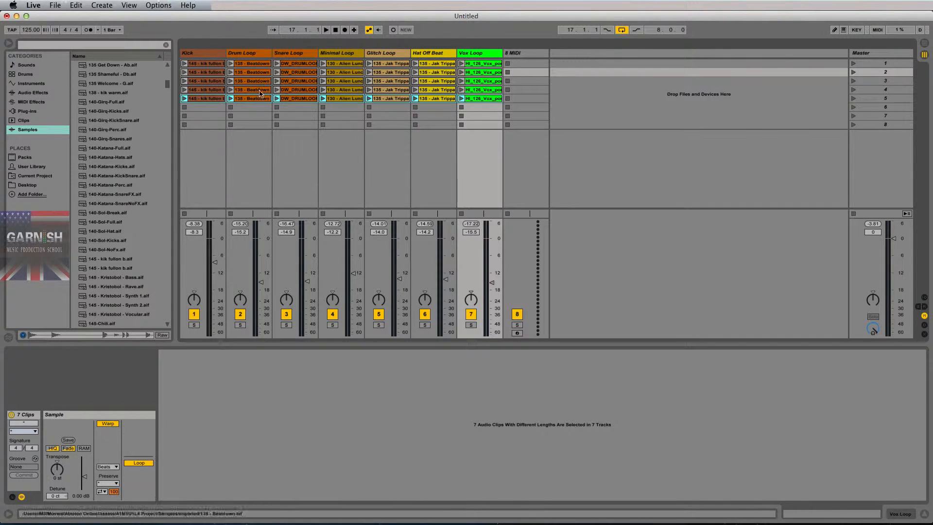
left_click(377, 54)
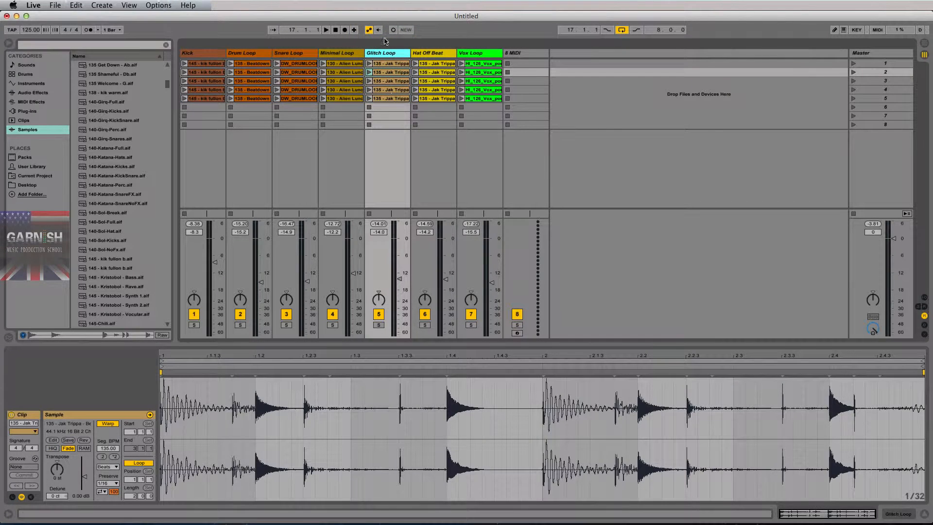
Examine the Minimal Loop track's clips in scenes 1 to 5, ending with the scene 1 clip selected
left_click(345, 54)
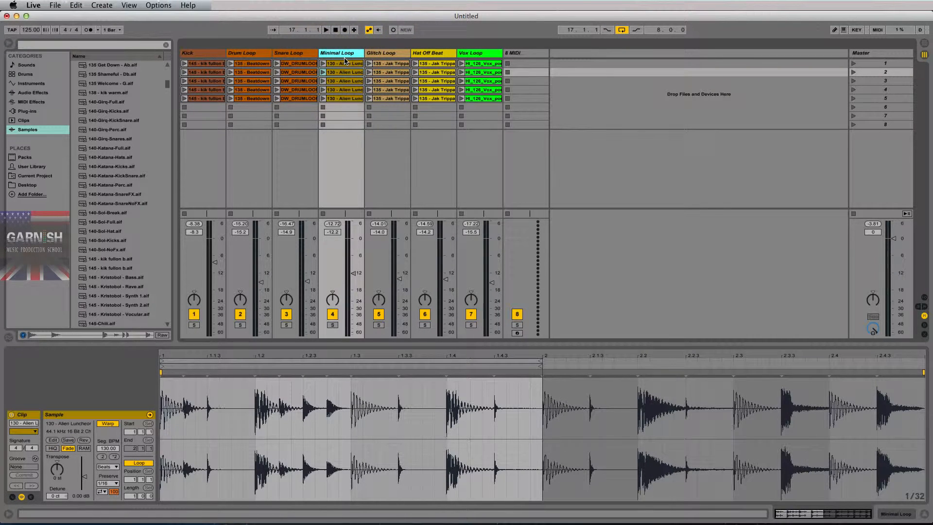
key("Down")
key("Down")
key("Down")
key("Down")
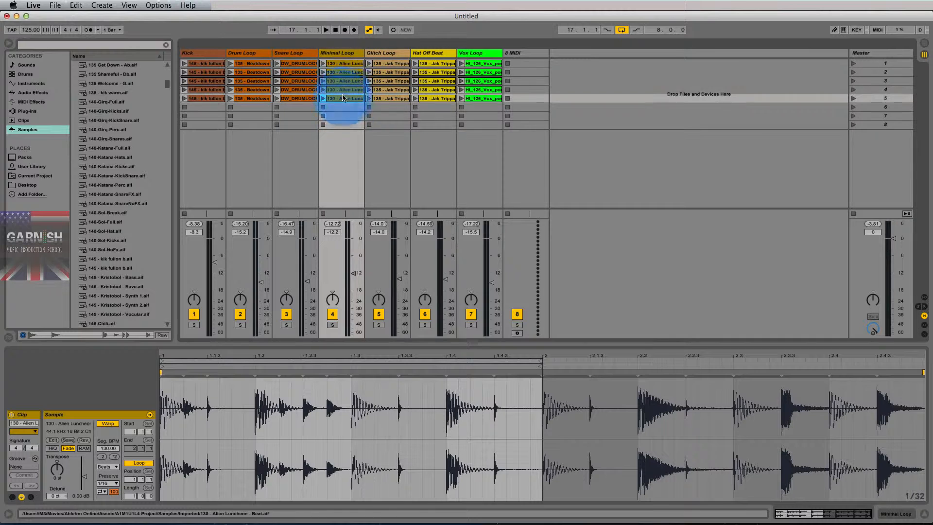
left_click(342, 66)
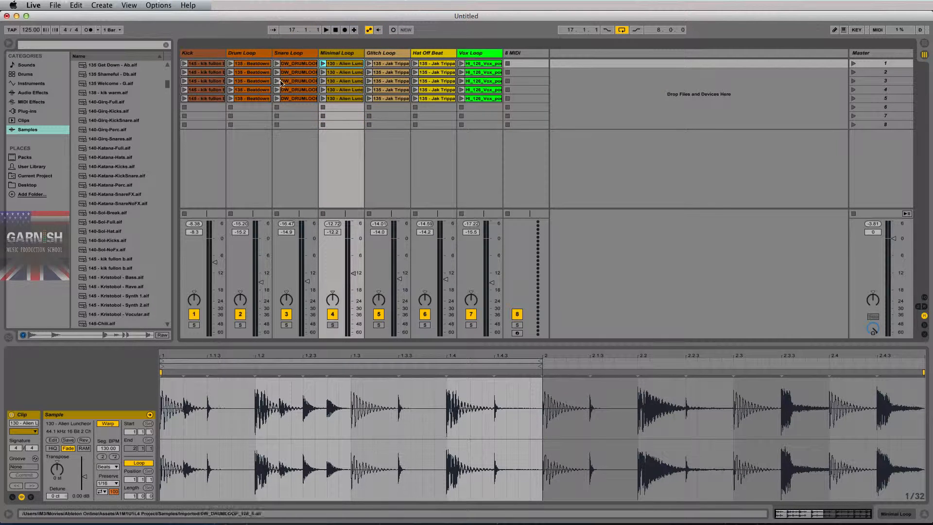
Play Kick 2, Drum Loop 4, Snare Loop 1, Minimal Loop 5, Hat Off Beat 2, Vox Loop 4 and Glitch Loop 3 together, and stop playback
left_click(184, 72)
left_click(230, 89)
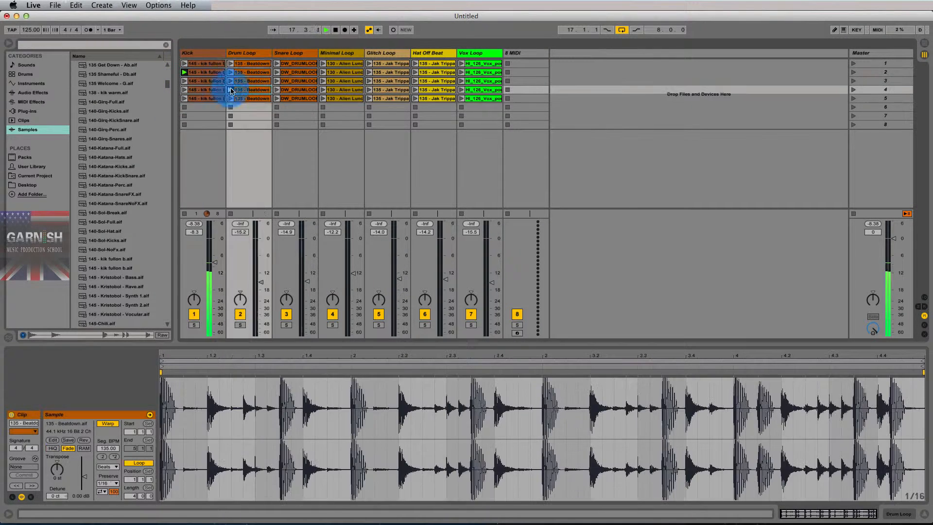
left_click(276, 63)
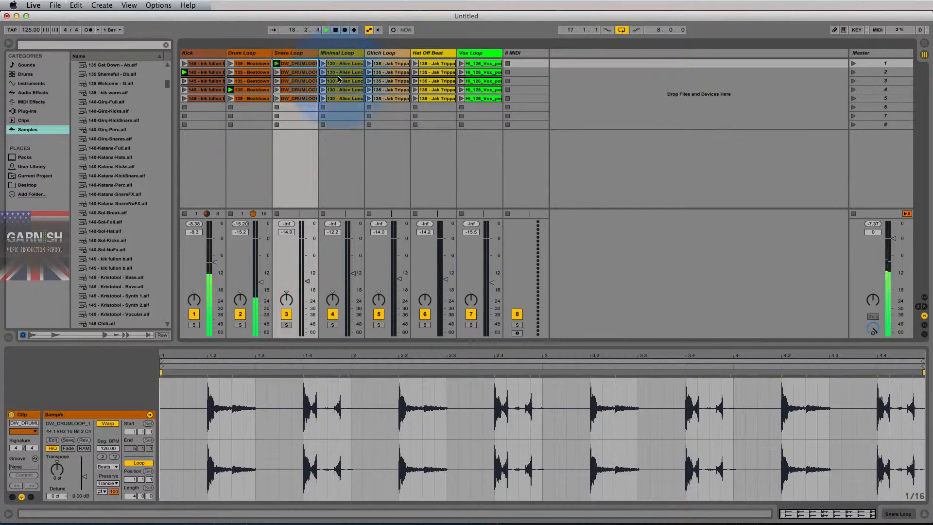
left_click(322, 98)
left_click(415, 71)
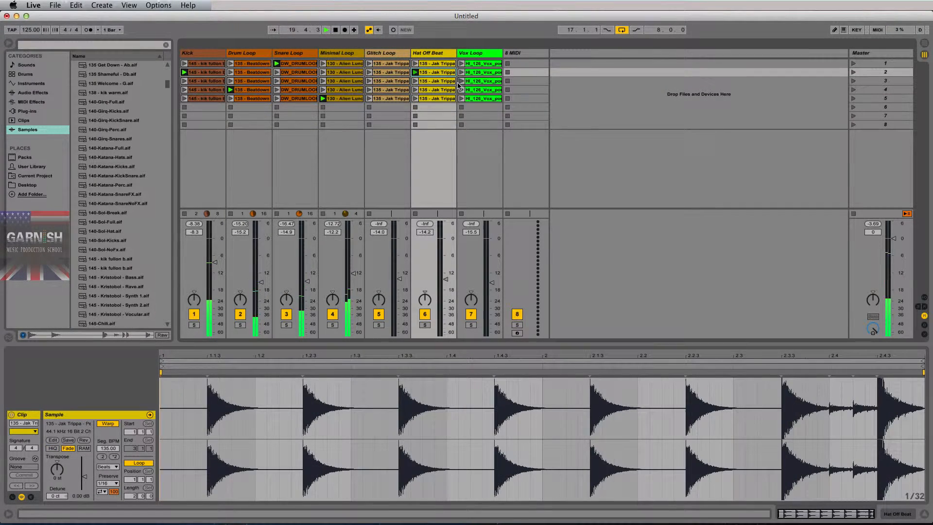
left_click(460, 89)
left_click(368, 81)
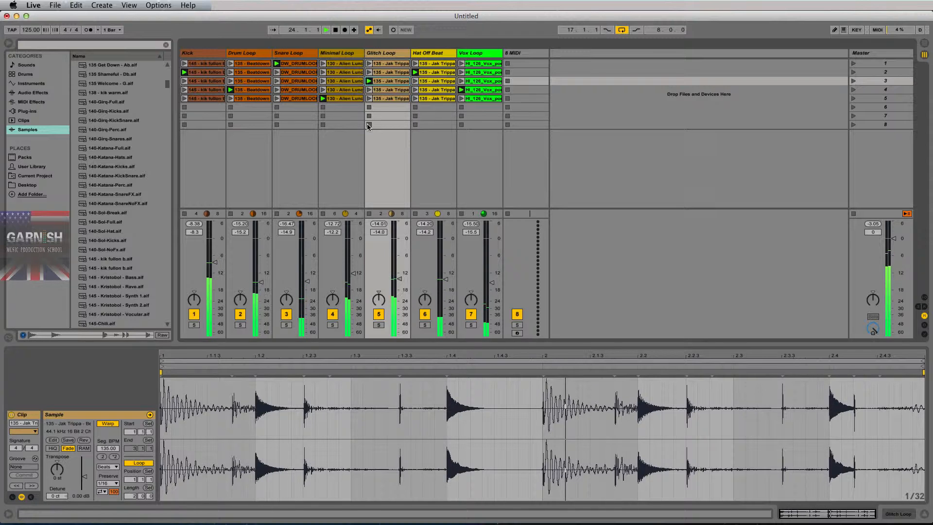
key("space")
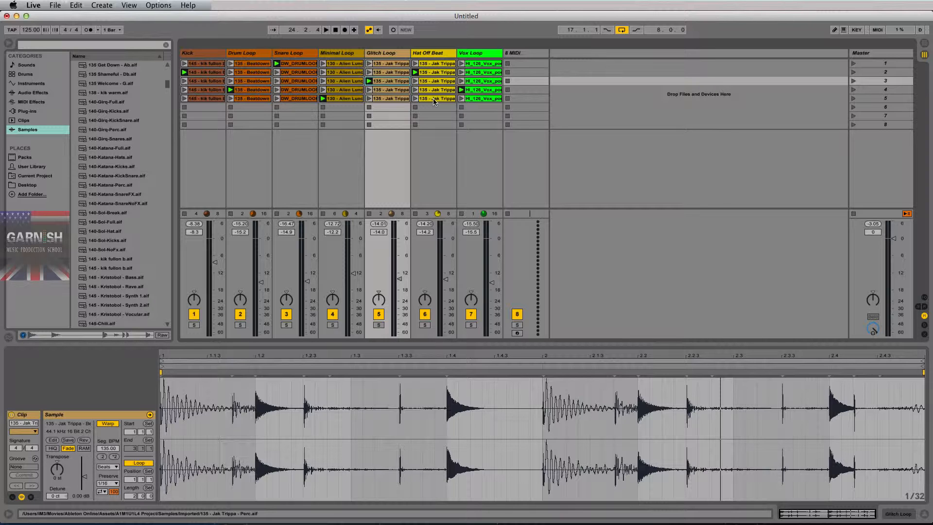
In Arrangement View, mark the time range across Kick through Vox Loop, and return to Session View
key("Tab")
left_click_drag(358, 94, 432, 335)
left_click_drag(348, 123, 432, 130)
key("Tab")
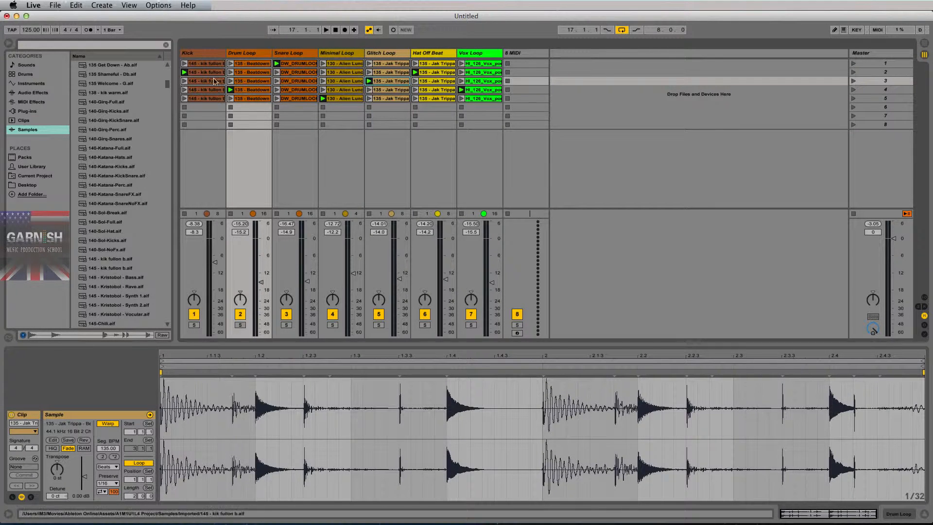
Place the Kick and Drum Loop clips from Session View at bar 17 of their own tracks in Arrangement View
left_click_drag(194, 71, 357, 79)
key("Tab")
key("Tab")
left_click_drag(246, 87, 352, 121)
key("Tab")
key("Tab")
Place the Snare Loop, Minimal Loop and Glitch Loop Session clips at bar 17 of their own tracks in Arrangement View
left_click_drag(302, 58, 353, 156)
key("Tab")
key("Tab")
left_click_drag(343, 83, 356, 224)
key("Tab")
key("Tab")
key("Tab")
left_click_drag(381, 104, 342, 261)
Bring the tracks back to arrangement playback and set the insert marker at the start of bar 17
left_click_drag(364, 52, 366, 37)
left_click_drag(280, 89, 480, 250)
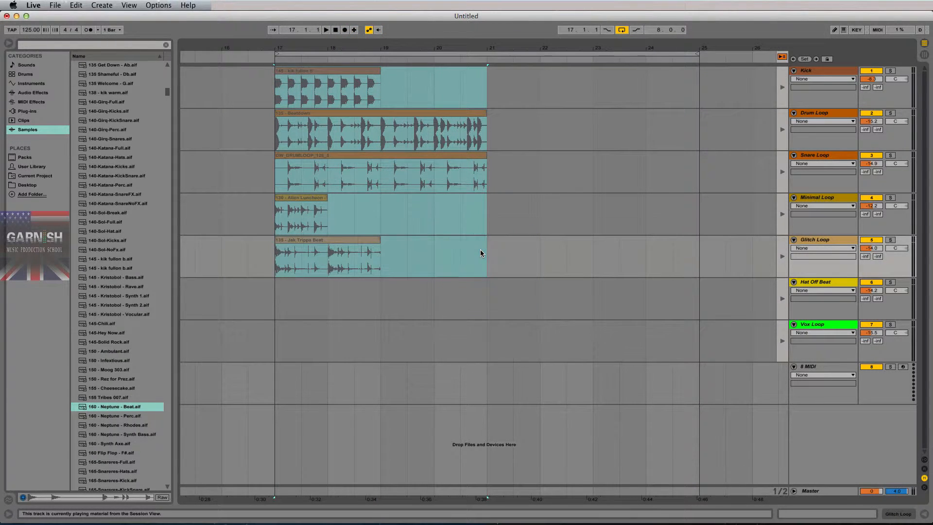
left_click(407, 88)
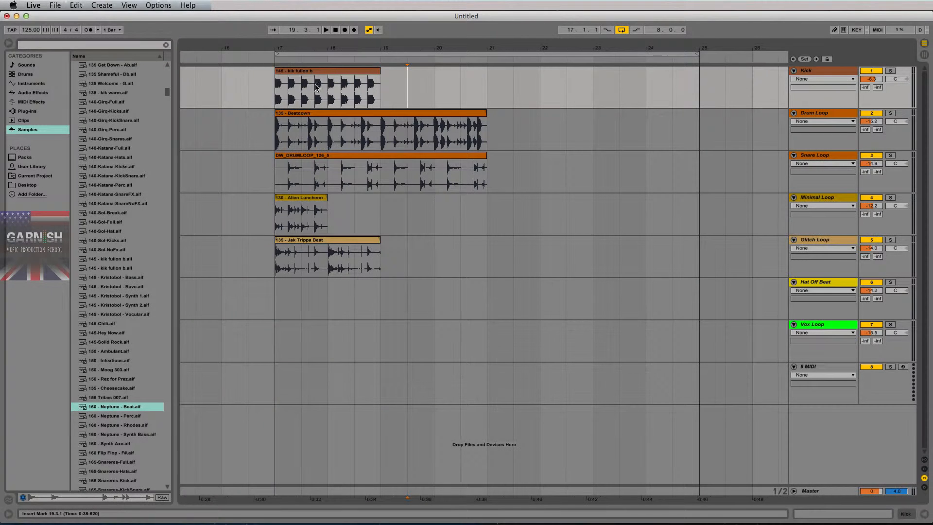
left_click(274, 85)
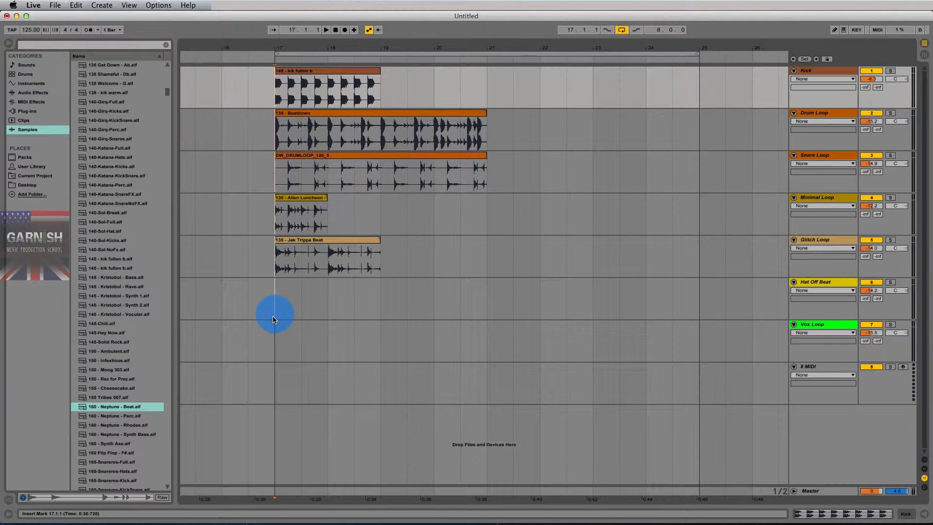
left_click(269, 367)
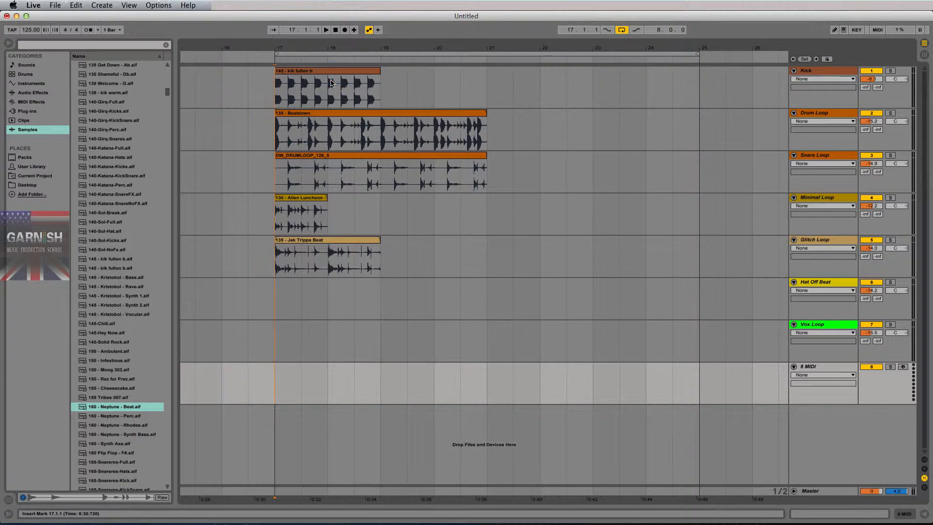
Fill bars 17 to 20 by duplicating the Kick clip once, the Minimal Loop clip three times and the Glitch Loop clip once
left_click(311, 70)
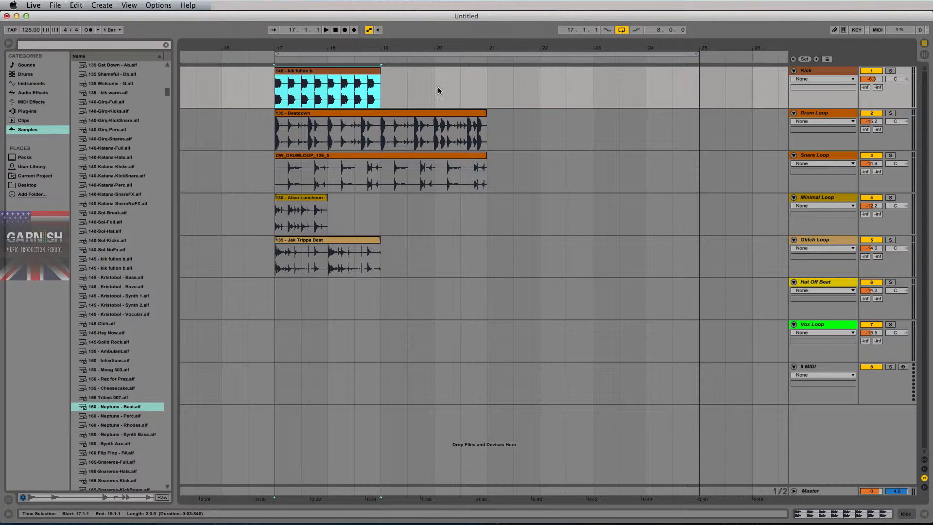
key("super+d")
left_click(311, 201)
key("super+d")
key("super+d")
key("super+d")
left_click(308, 241)
key("super+d")
Duplicate the four-bar block of Kick through Glitch Loop into bars 21 to 24, and place the insert marker at bar 17
left_click_drag(495, 78, 278, 266)
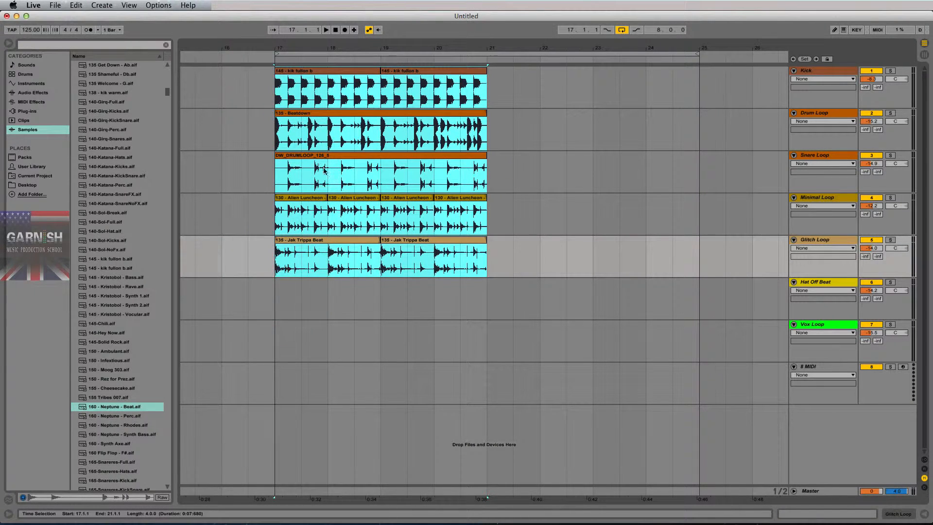
key("super+d")
left_click_drag(511, 49, 508, 33)
left_click(253, 83)
left_click_drag(265, 46, 266, 53)
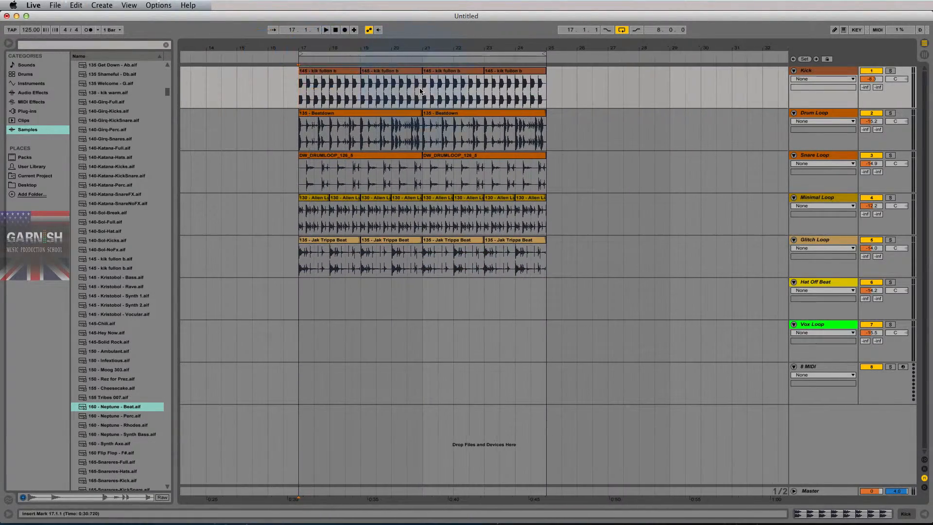
Extend the first Kick clip to bar 25 over the repeated clips, and return the insert marker to bar 17
left_click(357, 71)
left_click_drag(360, 71, 546, 77)
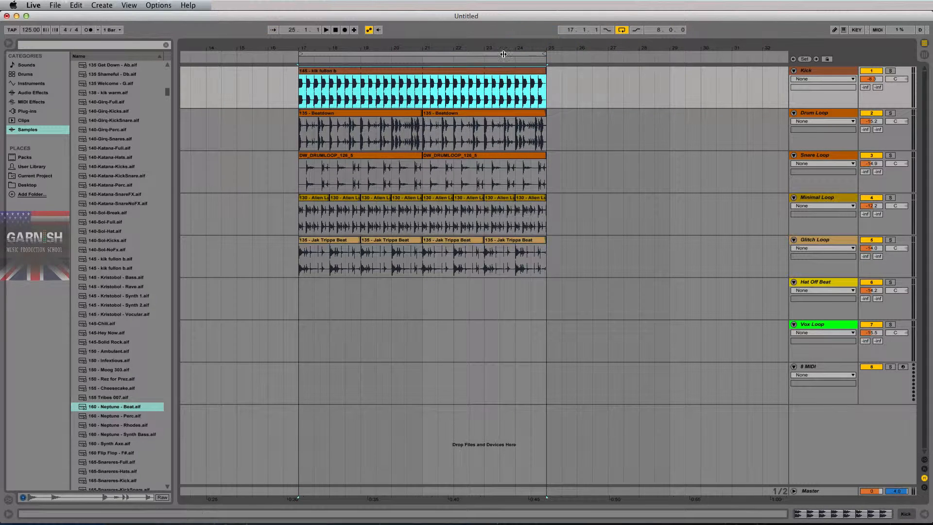
left_click(343, 51)
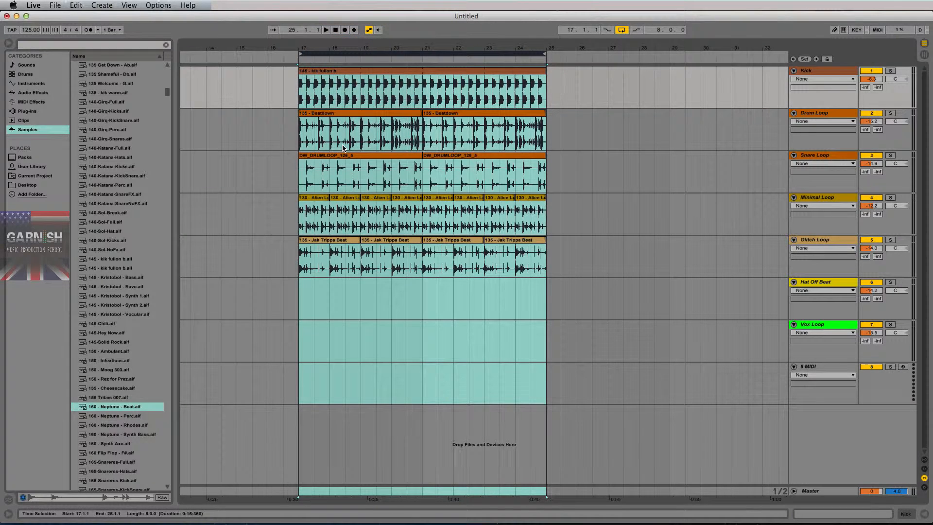
left_click(297, 89)
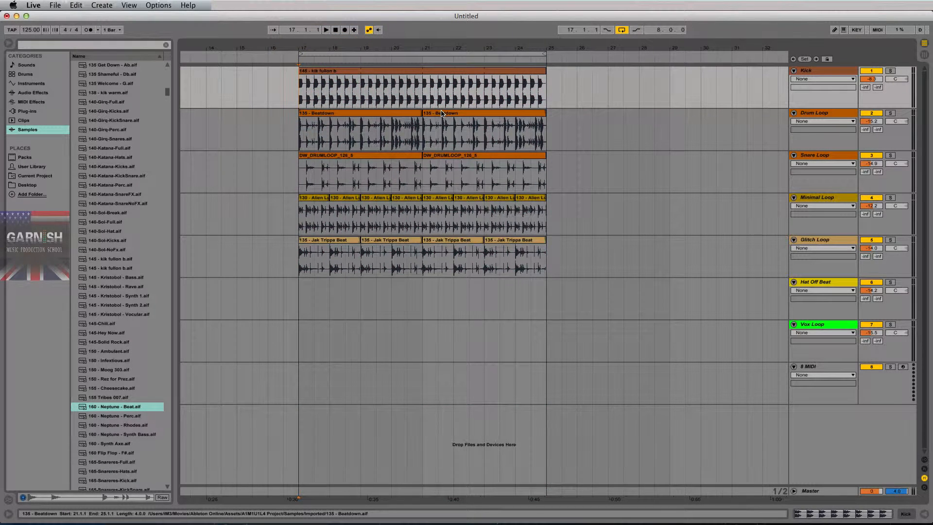
In Session View, play Kick 3, Drum Loop 5, Snare Loop 2, Minimal Loop 5, Glitch Loop 2, Hat Off Beat 4 and Vox Loop 2, and stop playback
key("Tab")
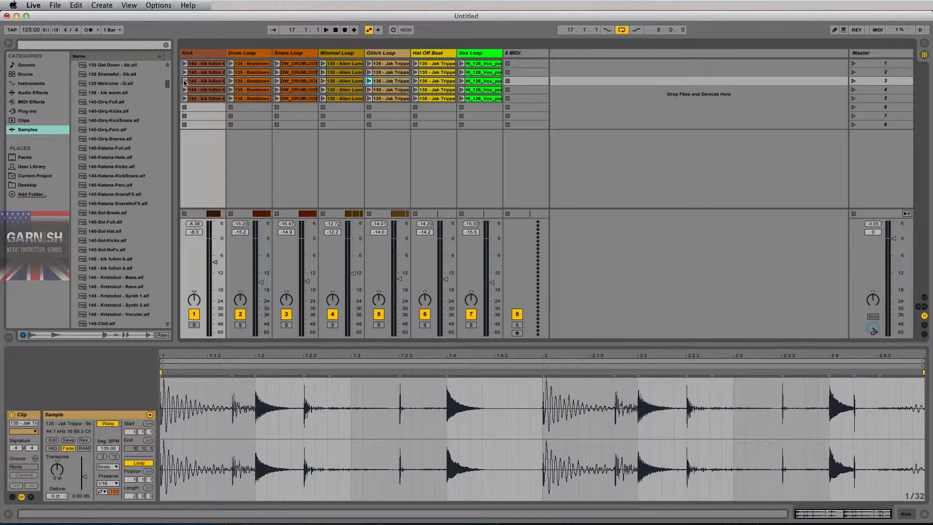
left_click(186, 83)
left_click(252, 98)
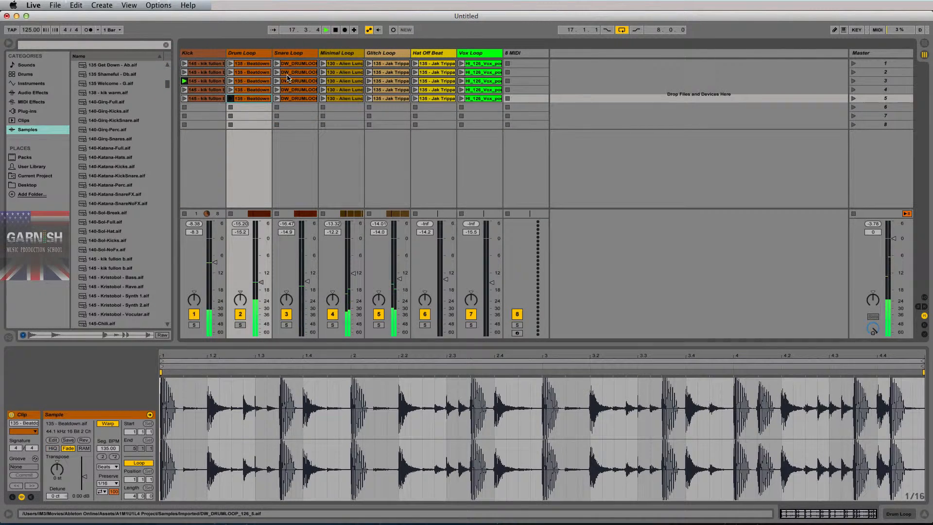
left_click(276, 73)
left_click(323, 99)
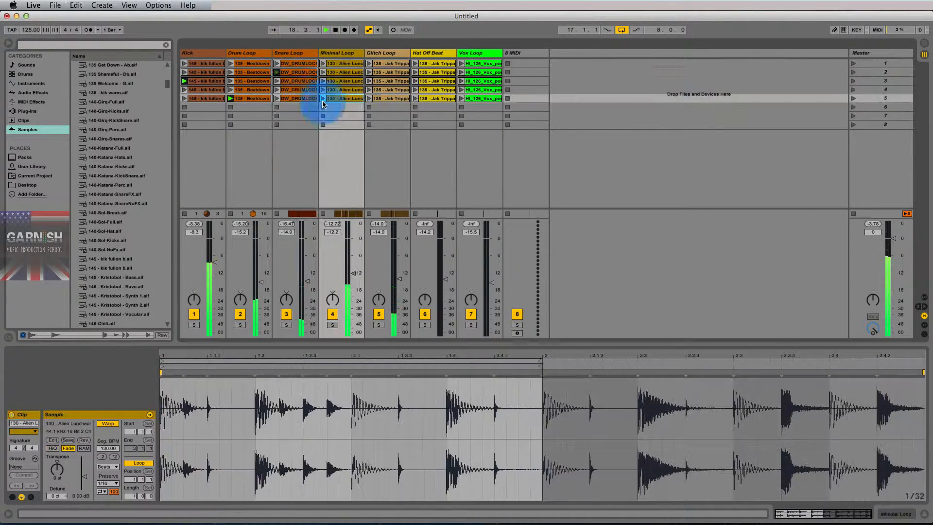
left_click(369, 72)
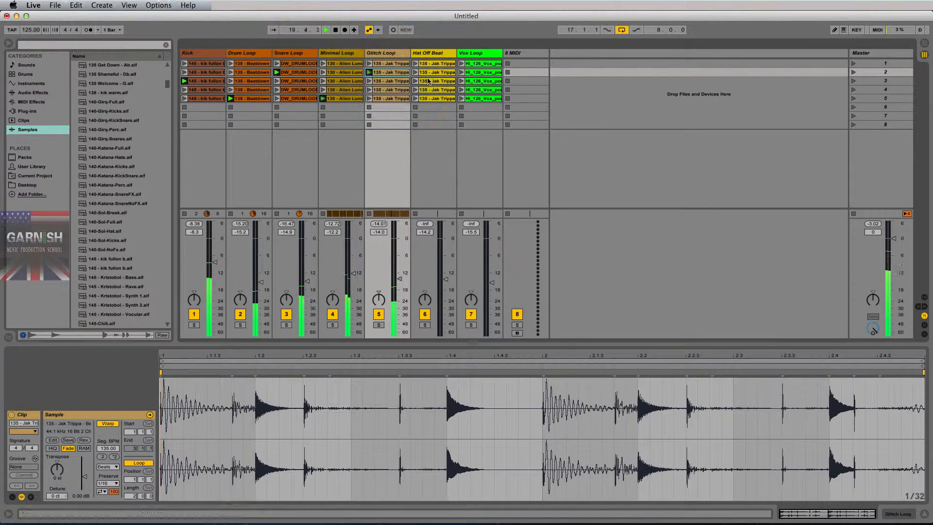
left_click(416, 90)
left_click(461, 72)
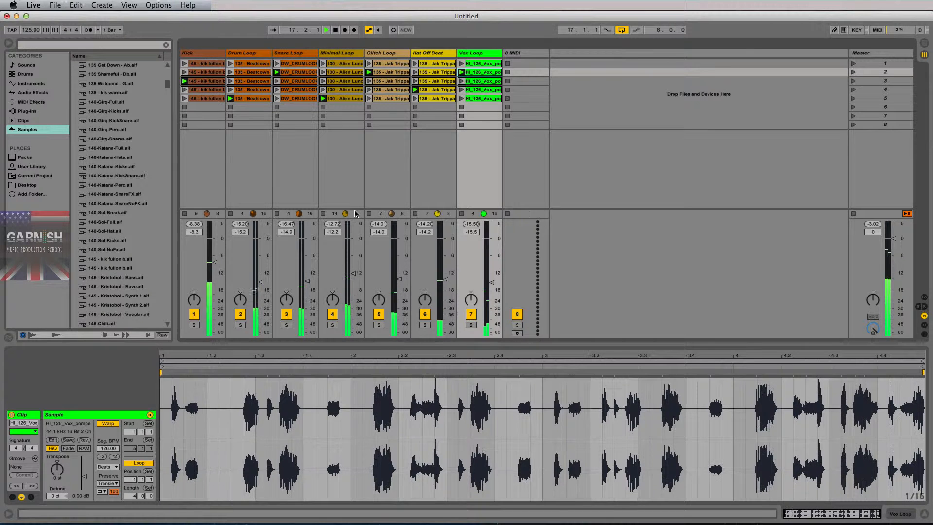
key("space")
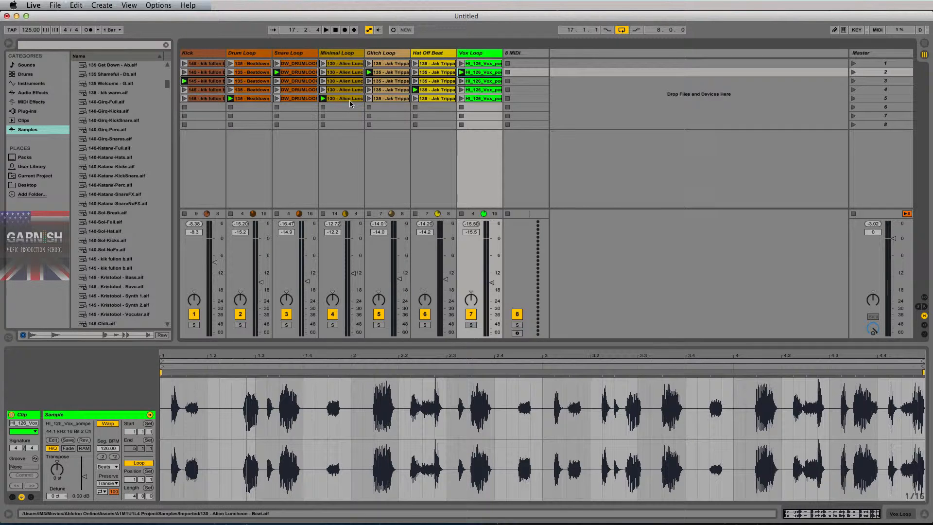
Compare the loop lengths of the scene 5 clips on Minimal Loop, Snare Loop, Drum Loop and Kick
left_click(346, 99)
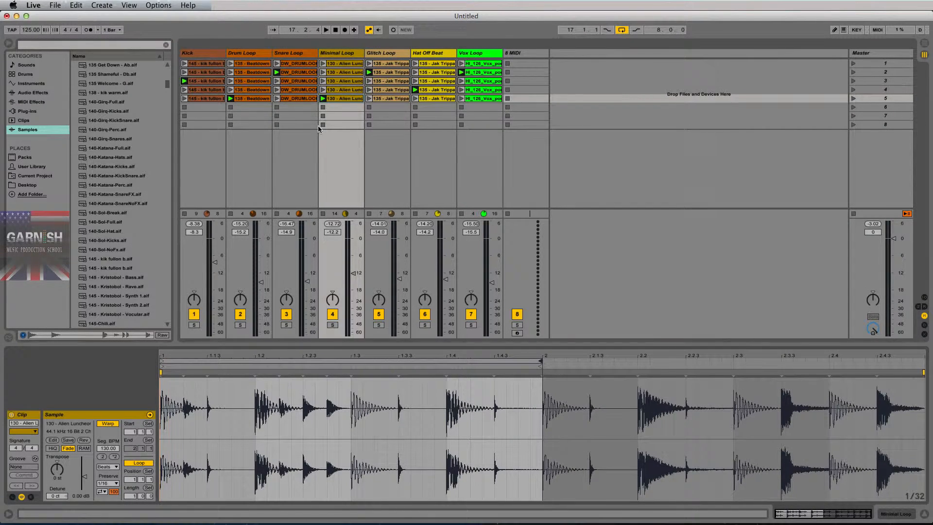
left_click(294, 99)
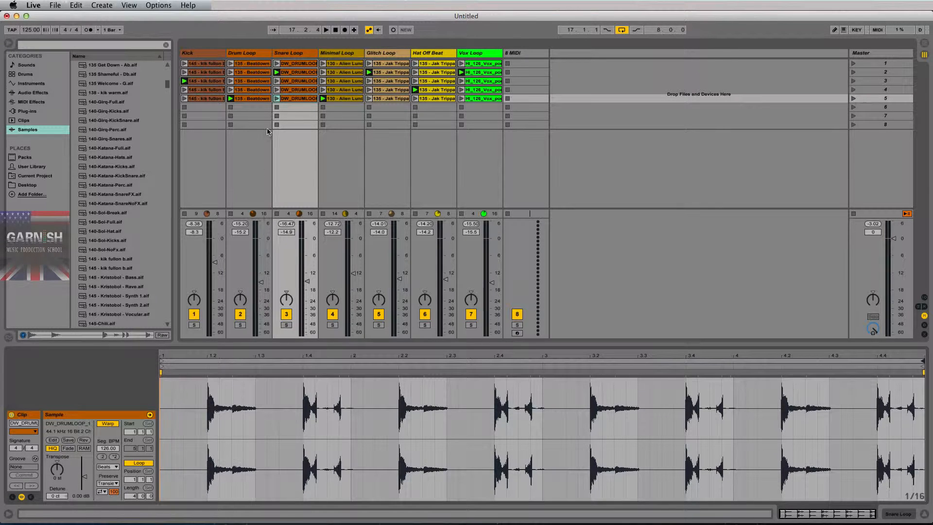
left_click(250, 98)
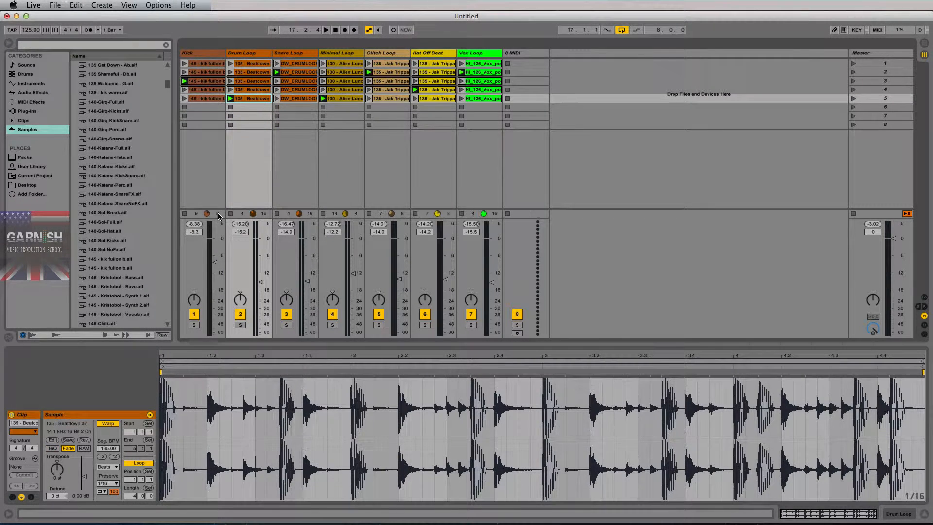
left_click(252, 98)
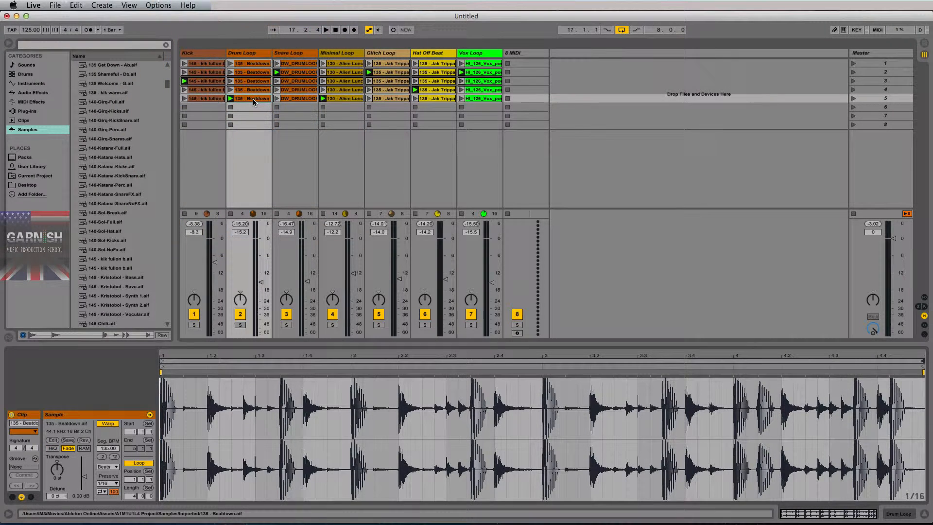
left_click(213, 99)
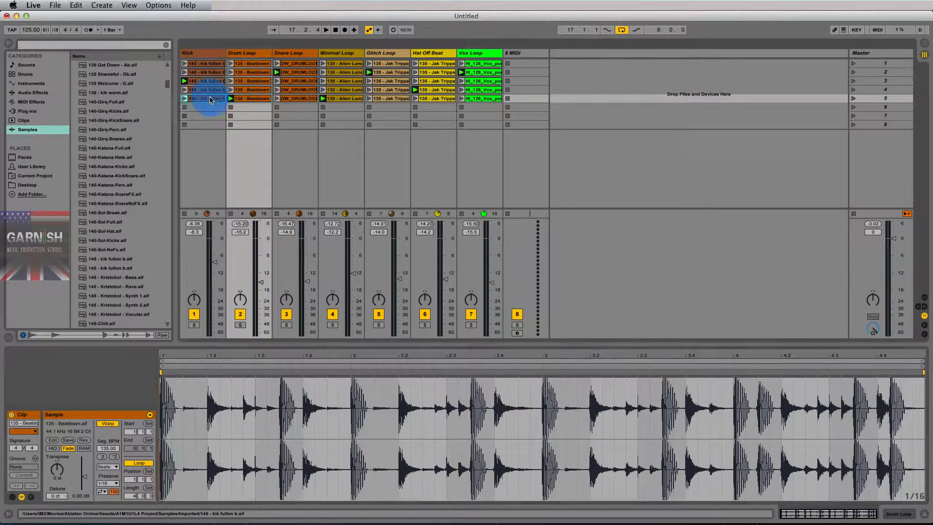
left_click(339, 99)
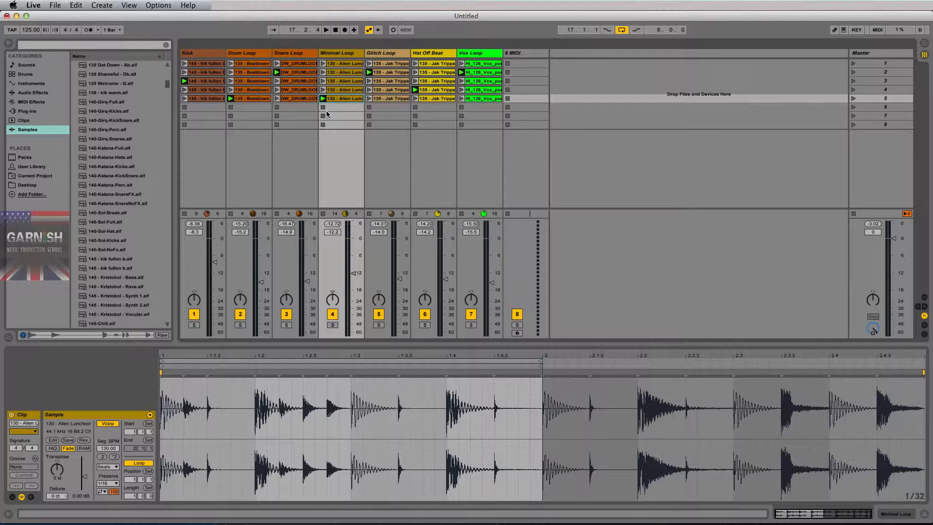
Bring all tracks back to arrangement playback in Arrangement View, and select bars 17 to 25 on Kick through Glitch Loop
key("Tab")
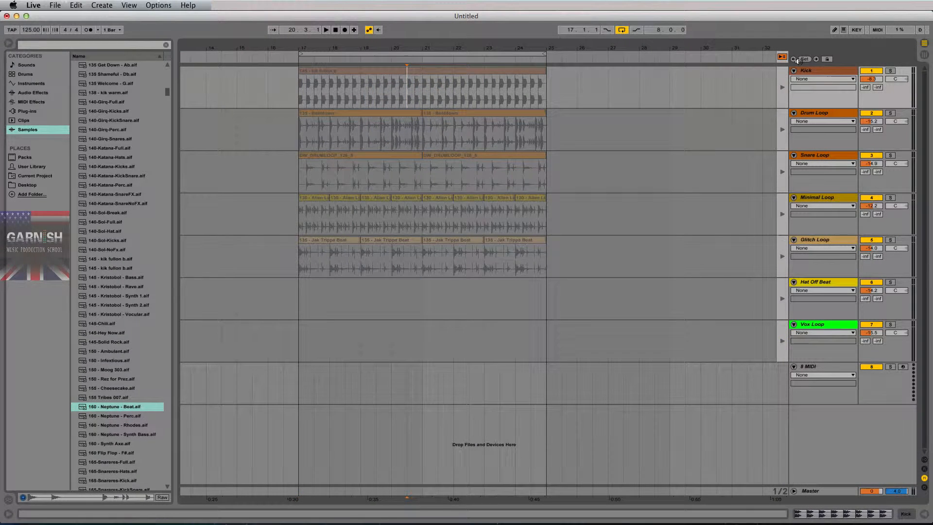
left_click(782, 57)
left_click_drag(300, 88, 547, 253)
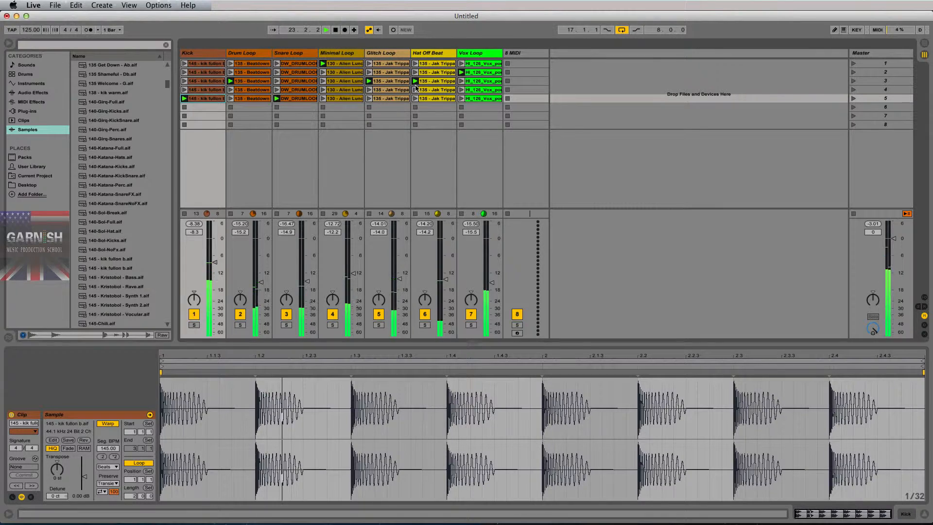
Launch the Drum Loop clip of scene 1, the Snare Loop clip of scene 2 and the Minimal Loop clip of scene 5
left_click(230, 63)
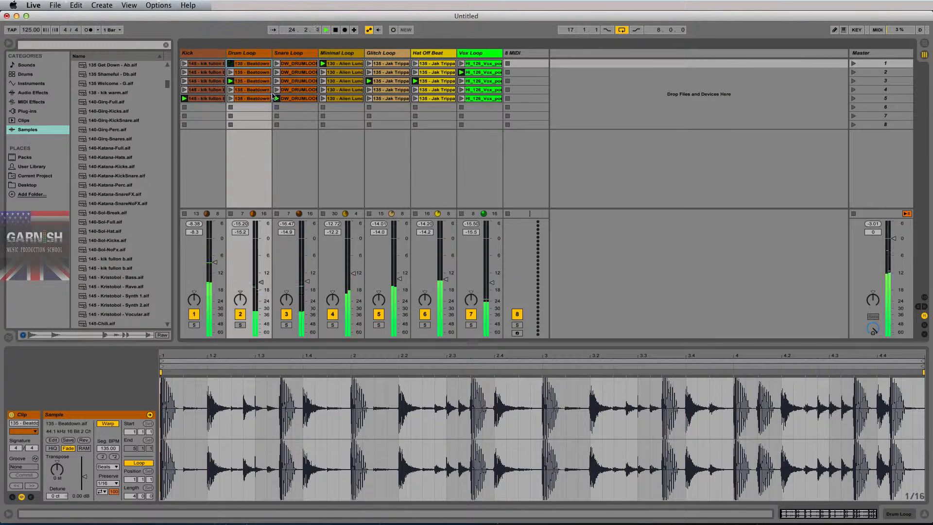
left_click(278, 73)
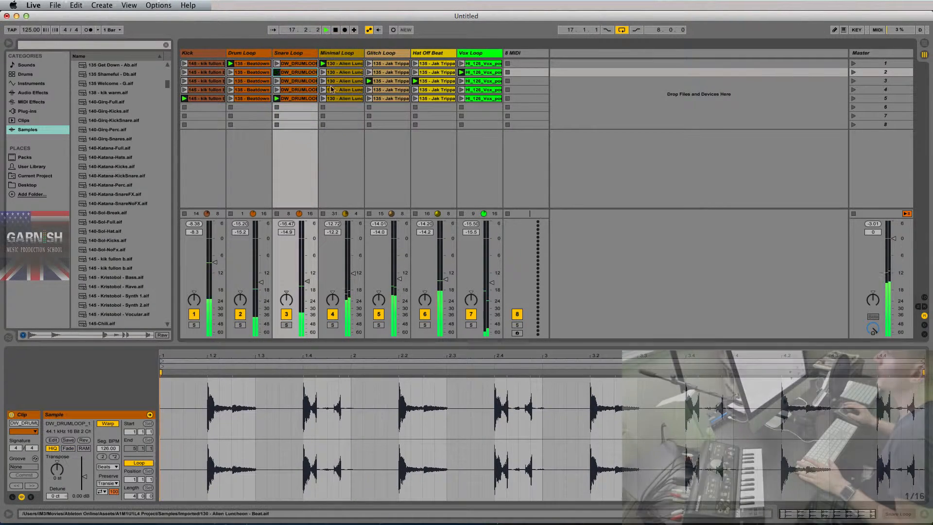
left_click(325, 100)
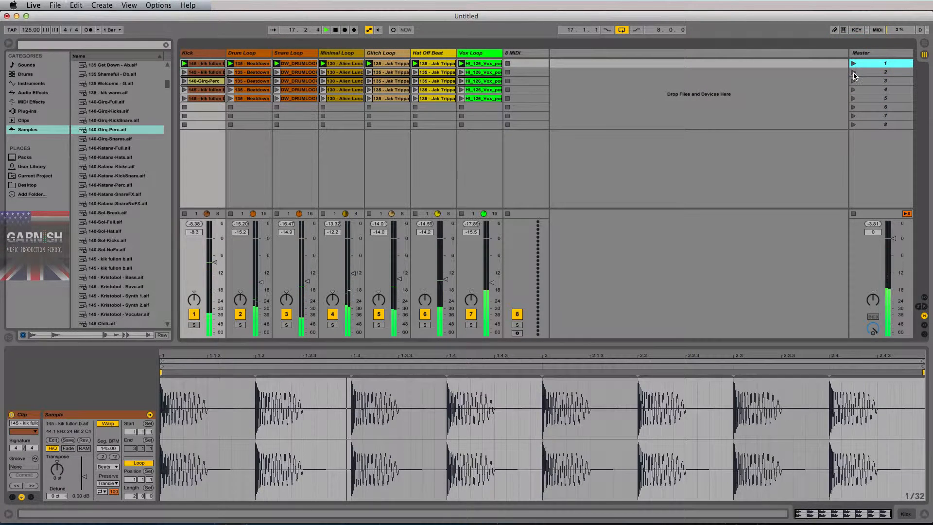
Launch scenes 2, 3 and 4 in turn, and launch the empty scene 7 to stop every clip
left_click(864, 73)
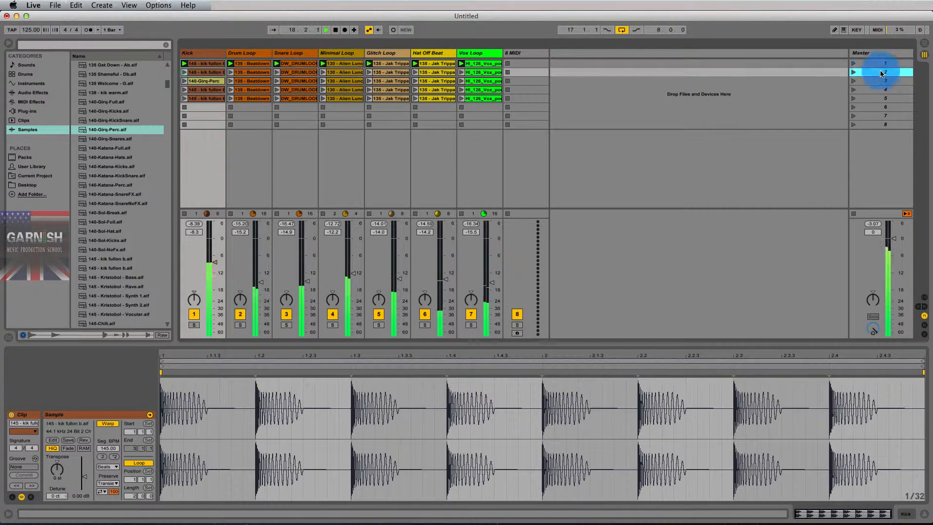
left_click(854, 73)
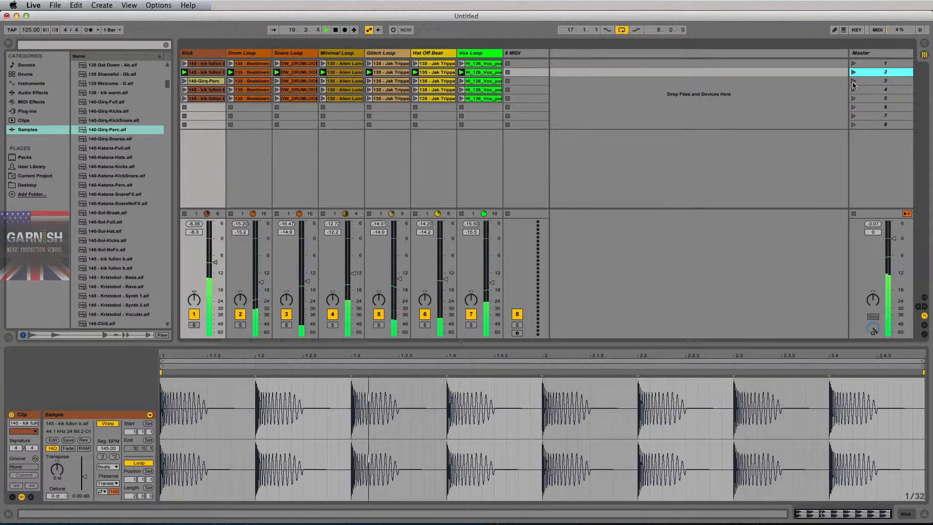
left_click(854, 82)
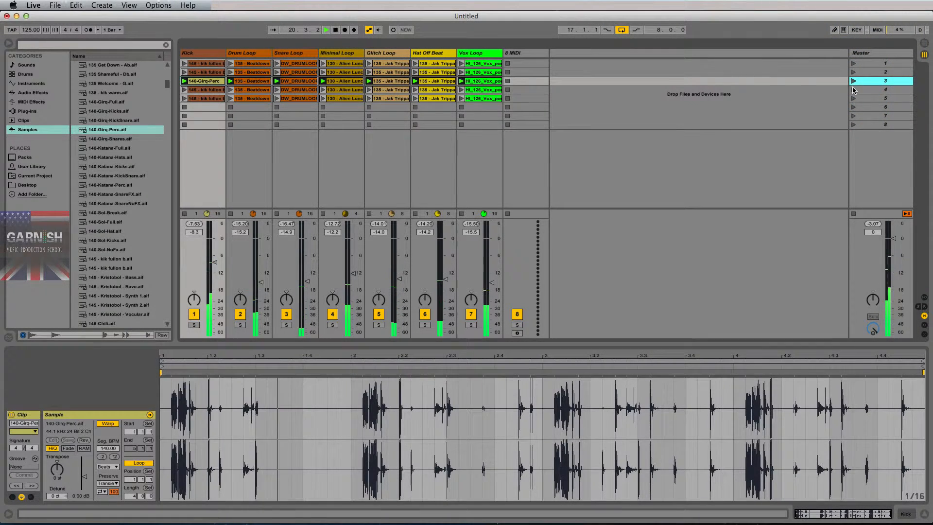
left_click(853, 90)
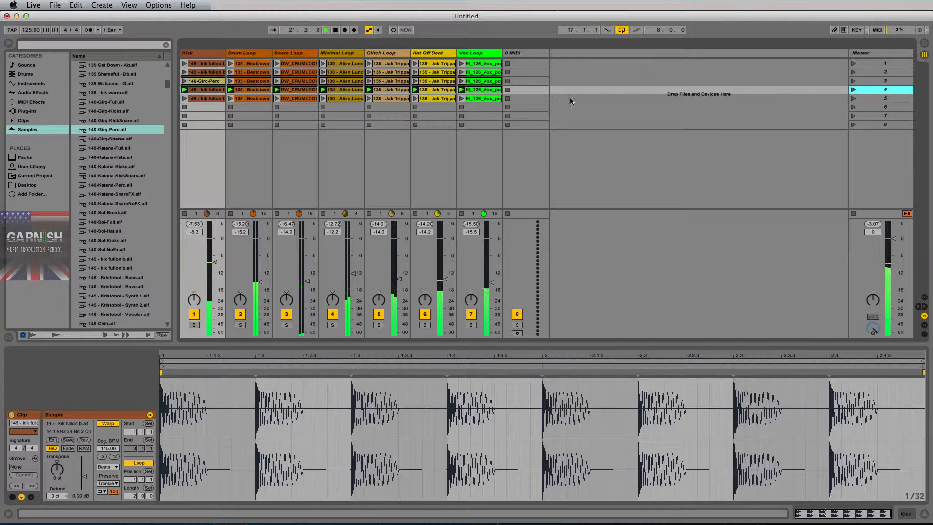
key("Up")
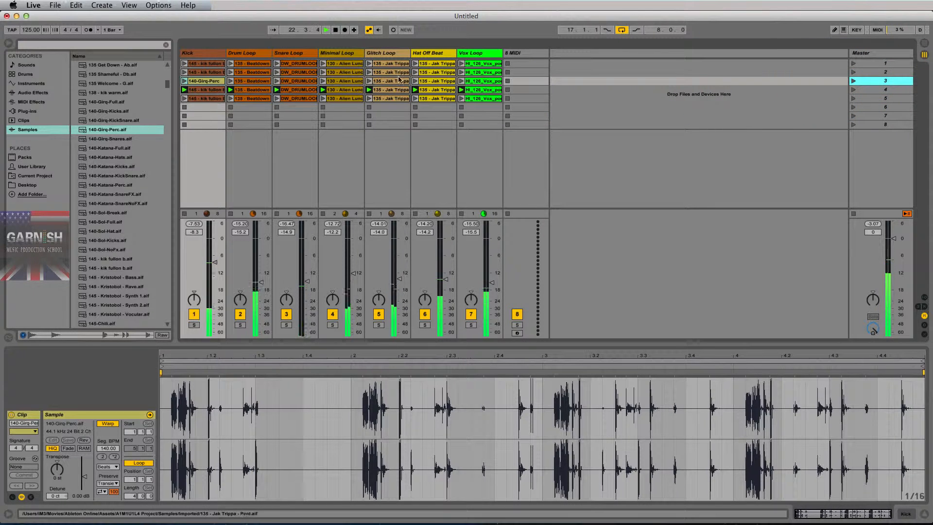
left_click(857, 90)
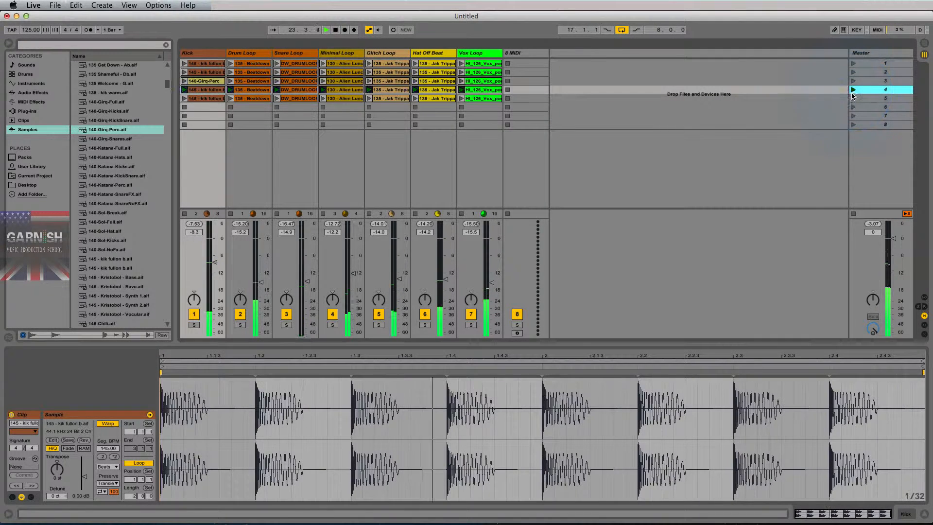
left_click(853, 117)
key("space")
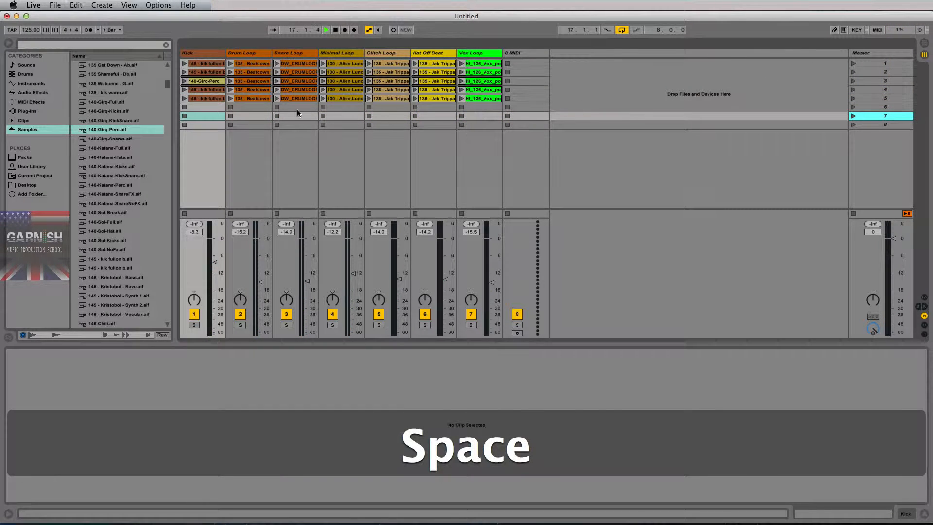
Stop playback, remove the stop button from Snare Loop's scene 6 slot while keeping the scene 7 one, and launch scene 5 followed by scene 6
left_click(292, 116)
left_click(278, 118)
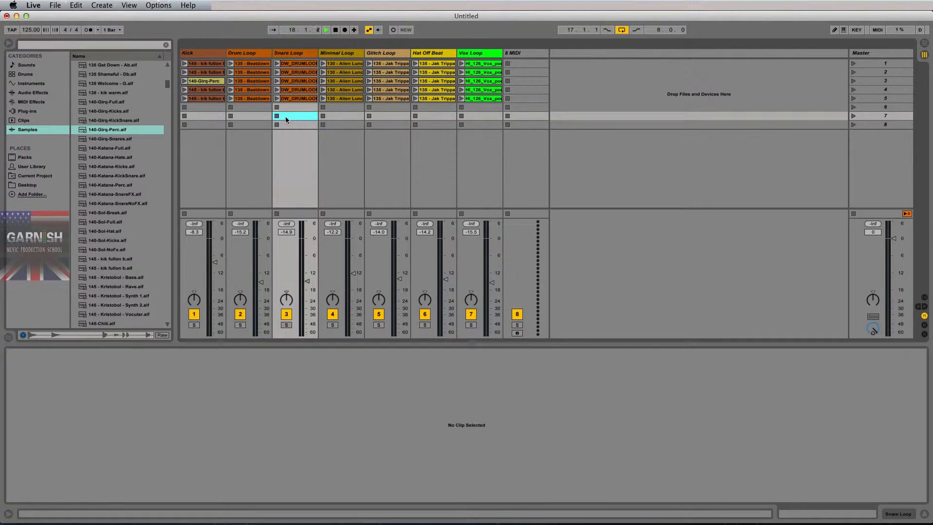
key("space")
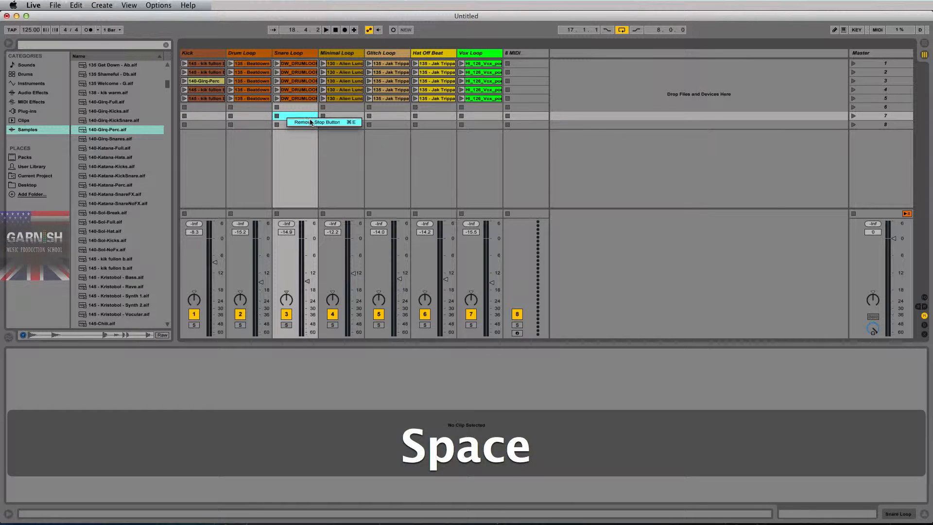
left_click(293, 107)
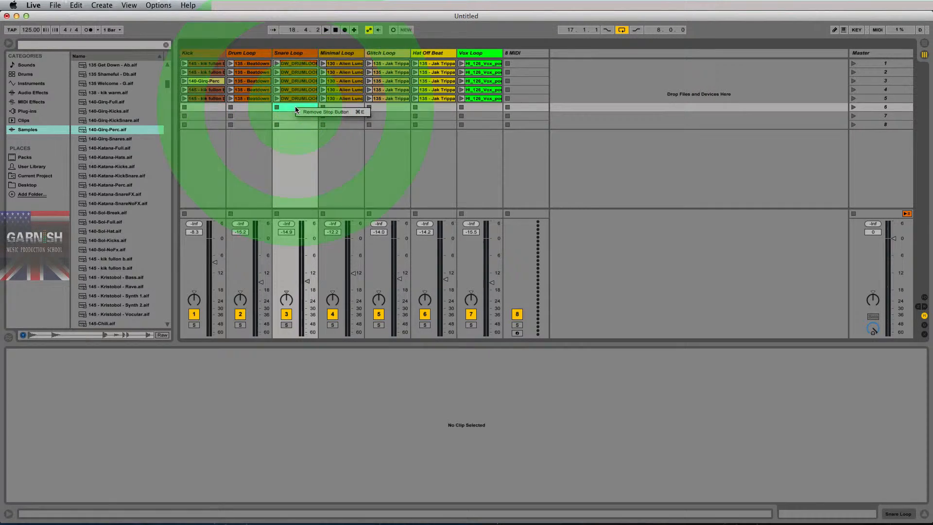
left_click(284, 115)
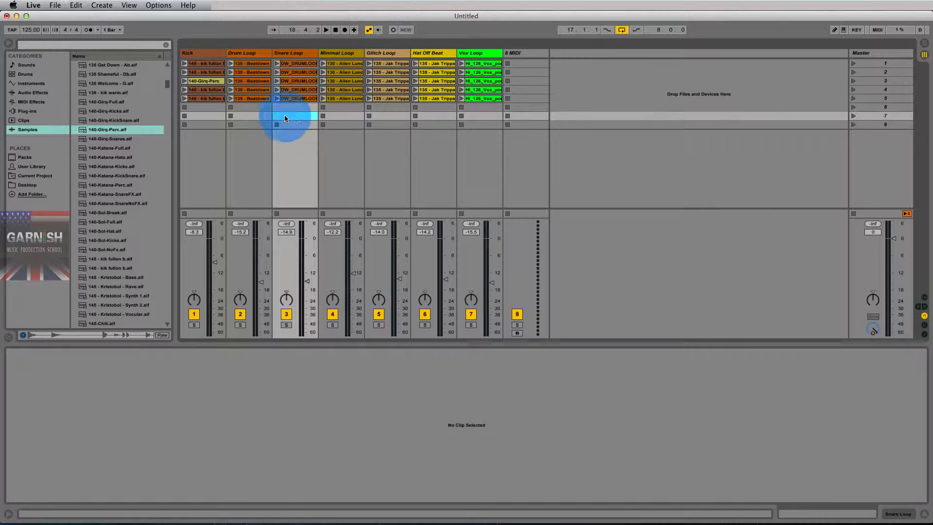
left_click(330, 124)
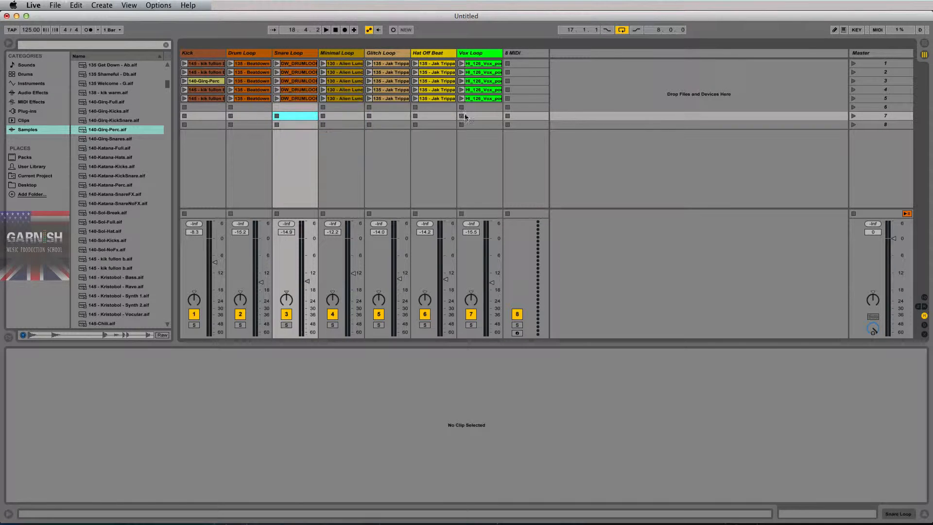
left_click(854, 98)
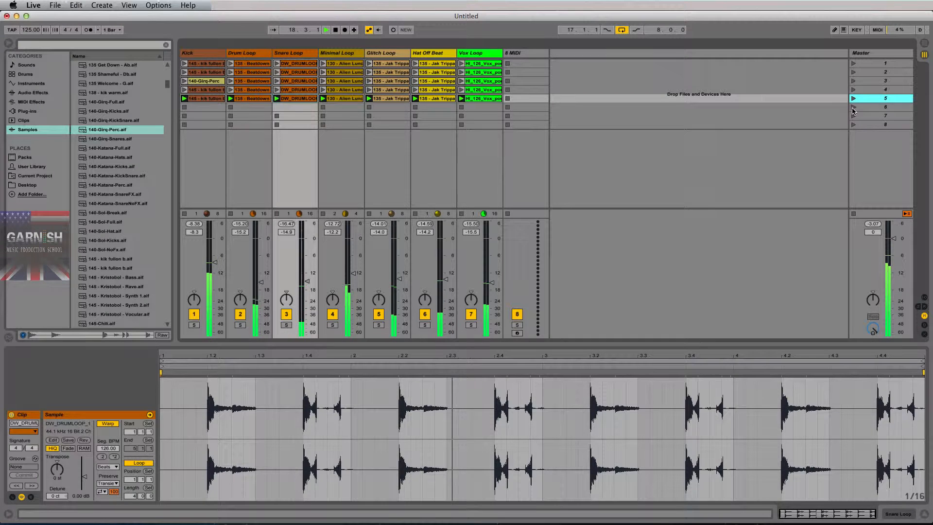
left_click(854, 108)
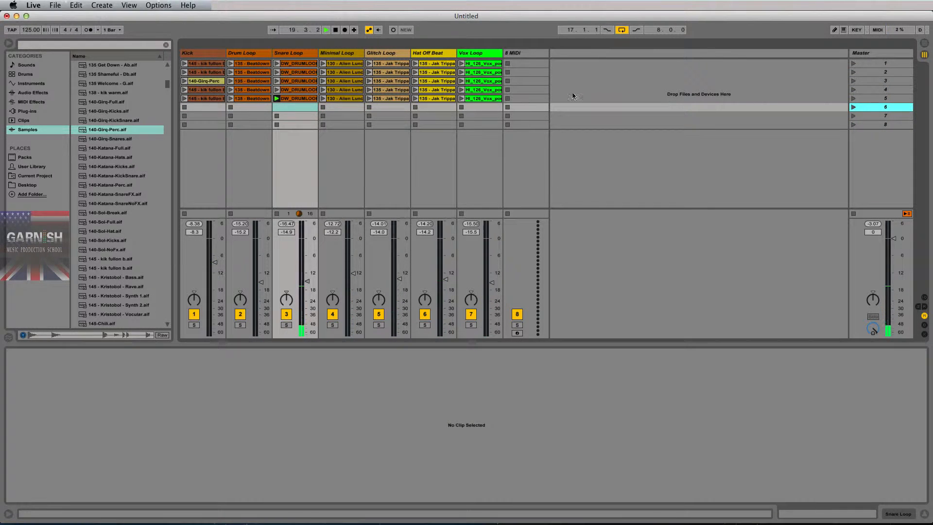
Remove the stop button from Drum Loop's scene 6 slot, launch scenes 5, 6 and 5 again, and stop playback
right_click(251, 107)
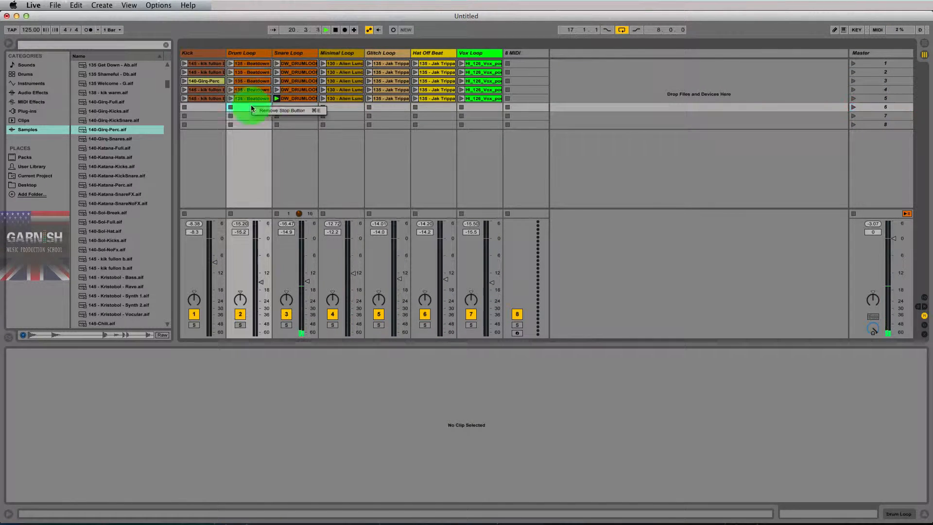
left_click(280, 110)
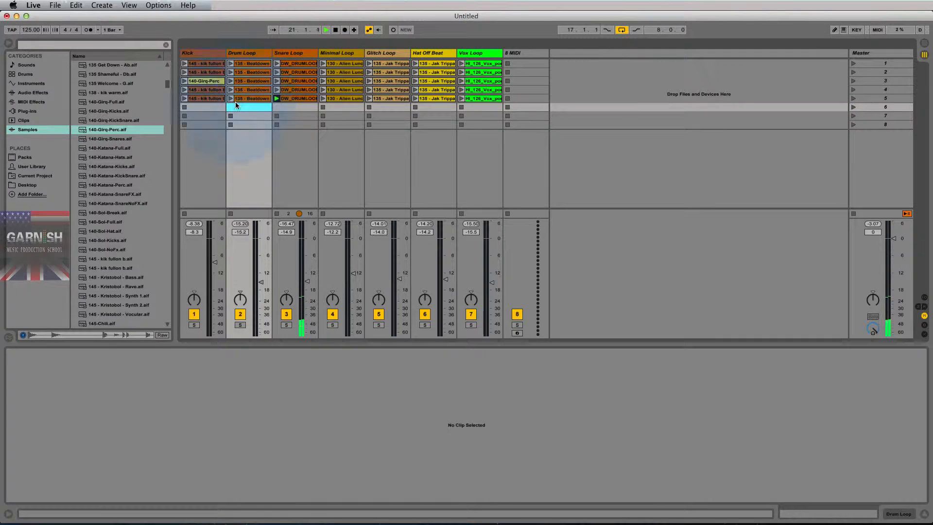
left_click(854, 99)
left_click(854, 107)
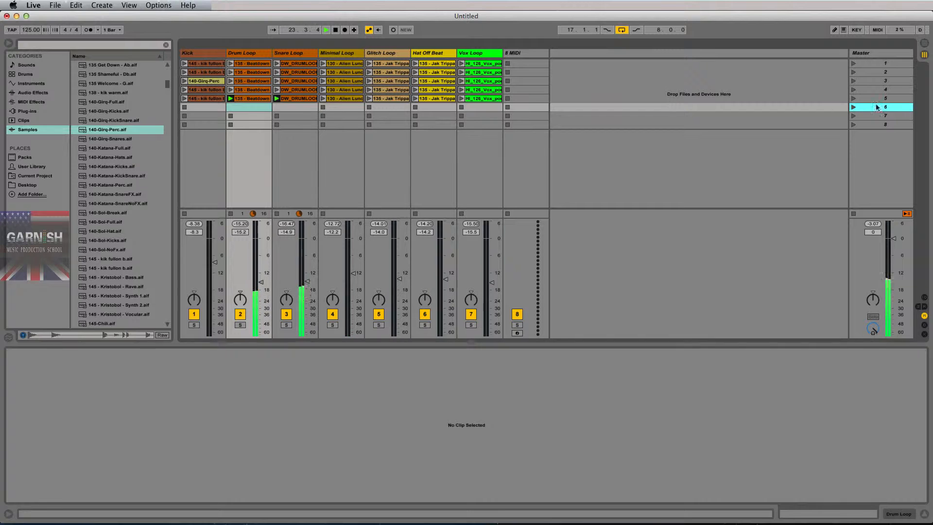
left_click(854, 99)
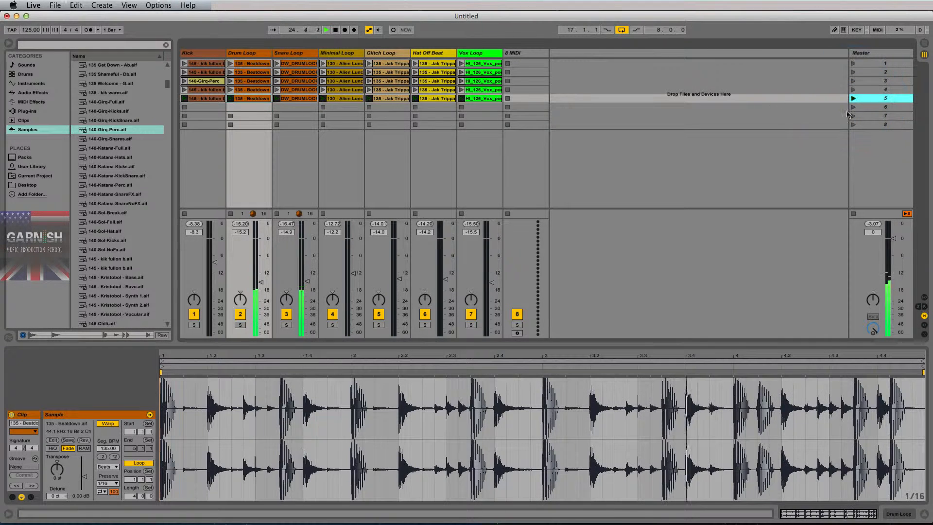
key("space")
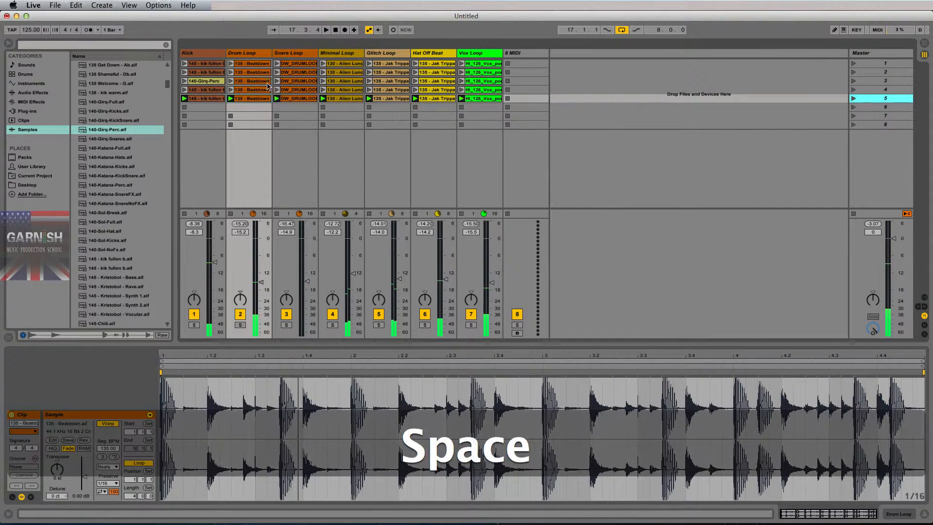
left_click(245, 105)
left_click(281, 107)
left_click(288, 99)
left_click(290, 108)
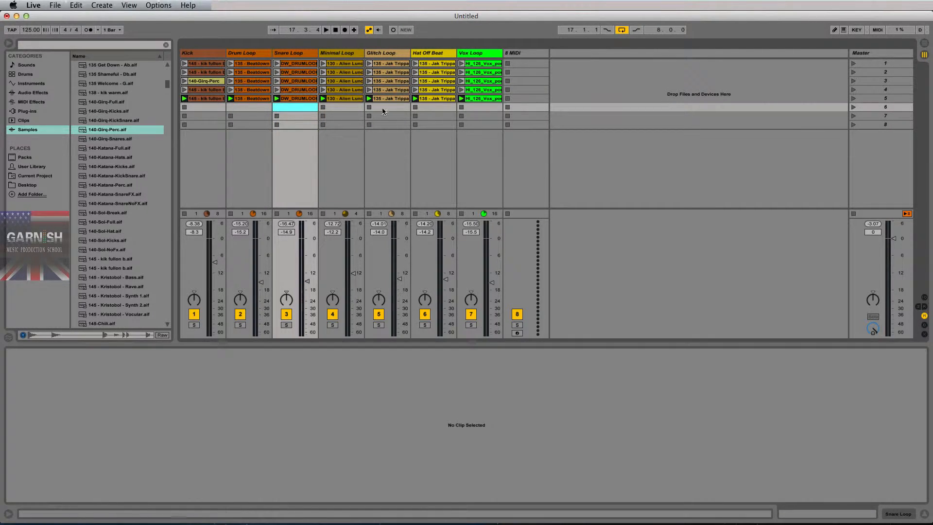
Look through the tracks one by one from Kick to Vox Loop, and return to Kick
left_click(213, 53)
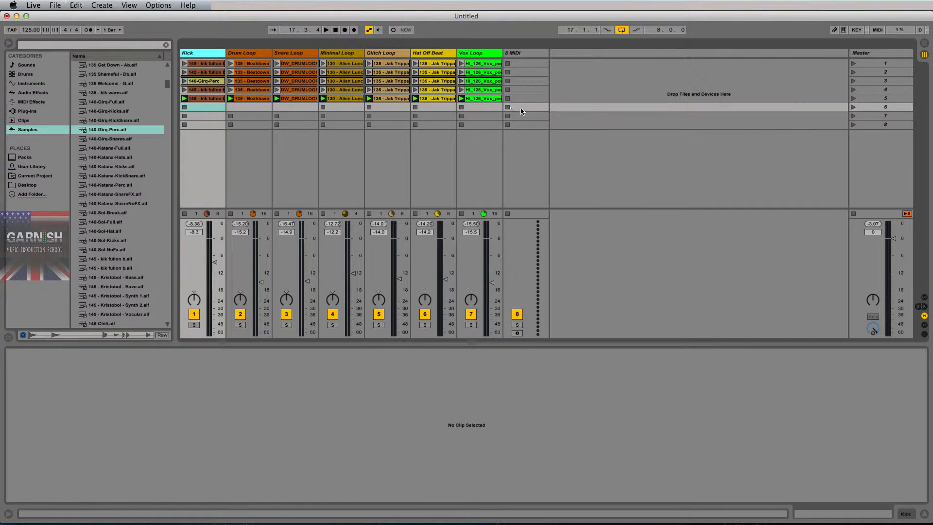
left_click_drag(521, 107, 198, 67)
left_click(199, 65)
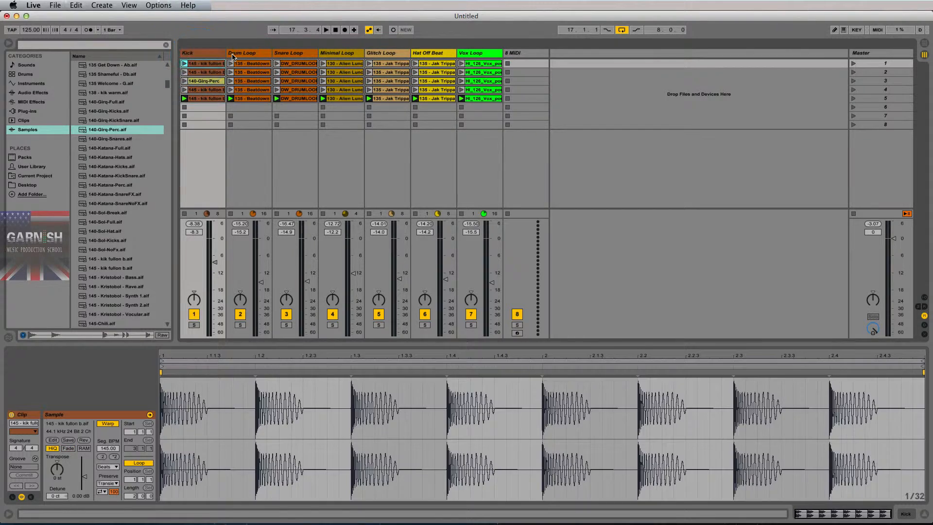
left_click(246, 54)
left_click(292, 54)
left_click(338, 53)
left_click(384, 54)
left_click(426, 55)
left_click(478, 54)
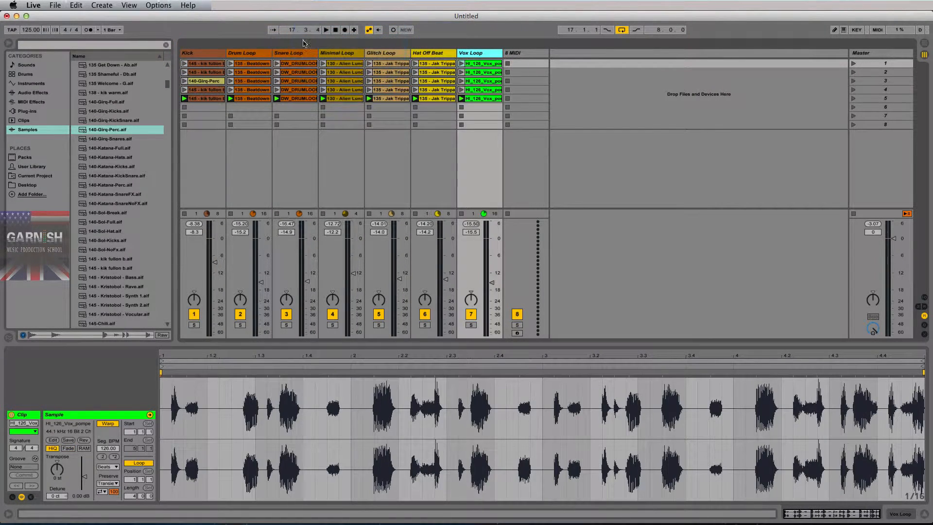
left_click(213, 54)
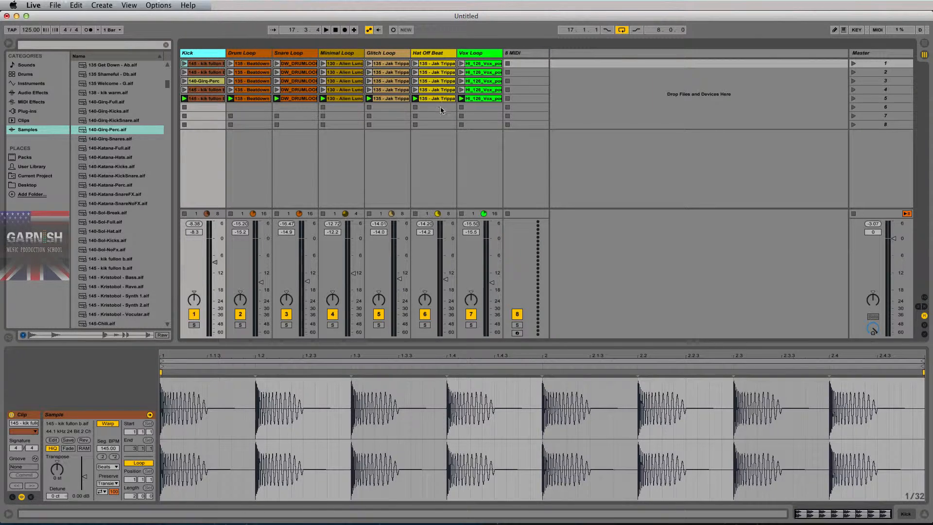
Examine the Minimal Loop clip of scene 1, and stop playback
left_click_drag(531, 105, 198, 65)
left_click(204, 55)
left_click(345, 63)
key("space")
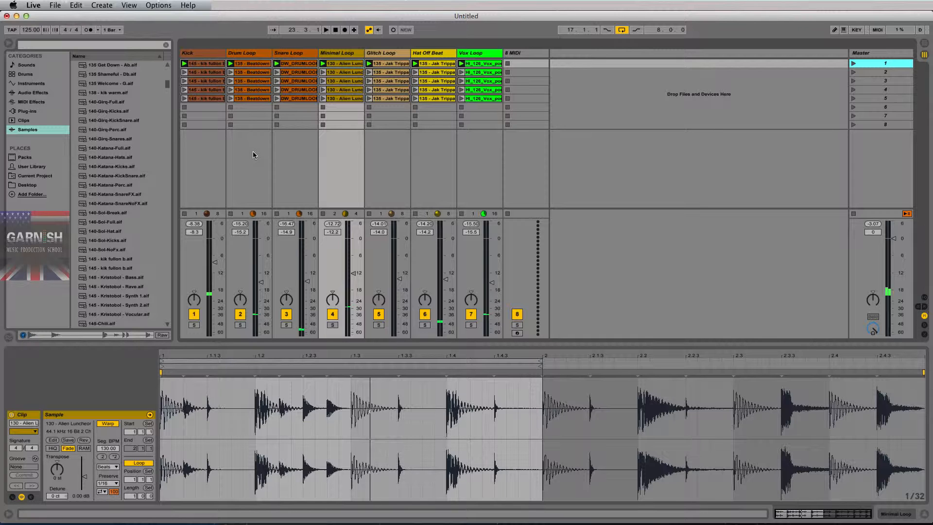
Launch scene 1 in Session View, and stop playback
key("Tab")
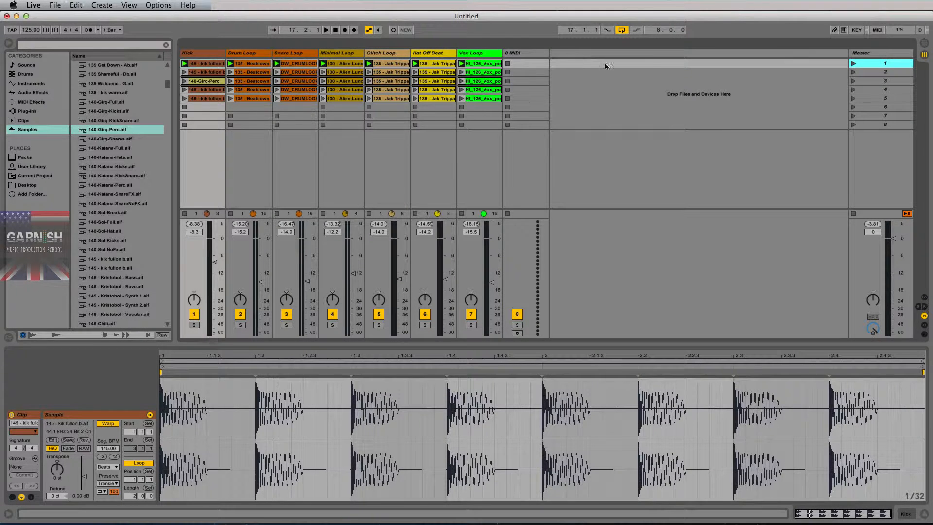
left_click(853, 64)
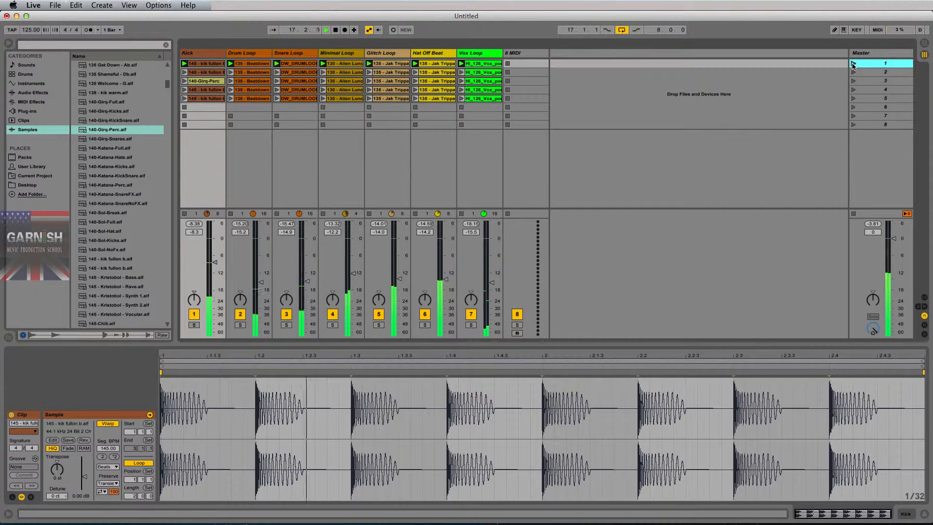
key("space")
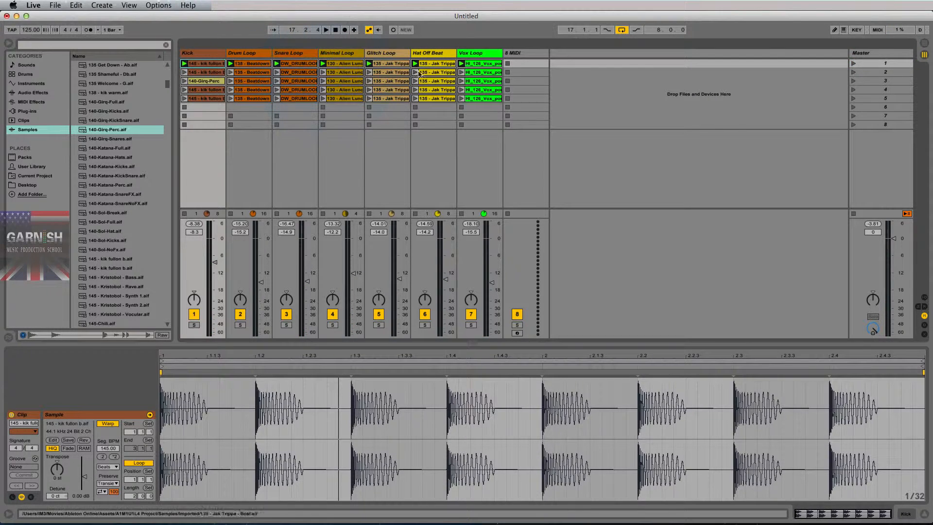
Select the seven scene 1 clips from Kick through Vox Loop and place them in the arrangement at bar 17
key("Tab")
key("Tab")
left_click(480, 70, "shift")
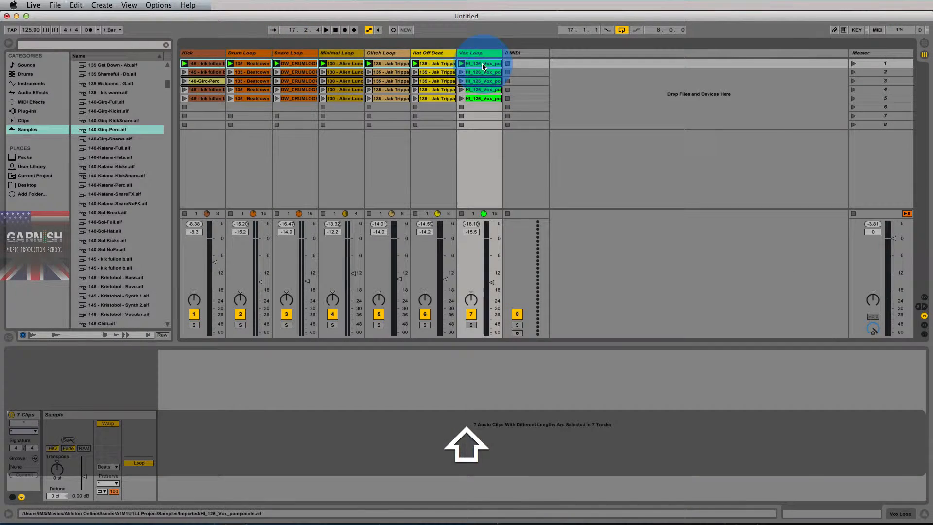
key("Tab")
left_click_drag(212, 65, 335, 88)
Bring all tracks back to arrangement playback, and duplicate the Kick clip to bar 19
left_click(368, 73)
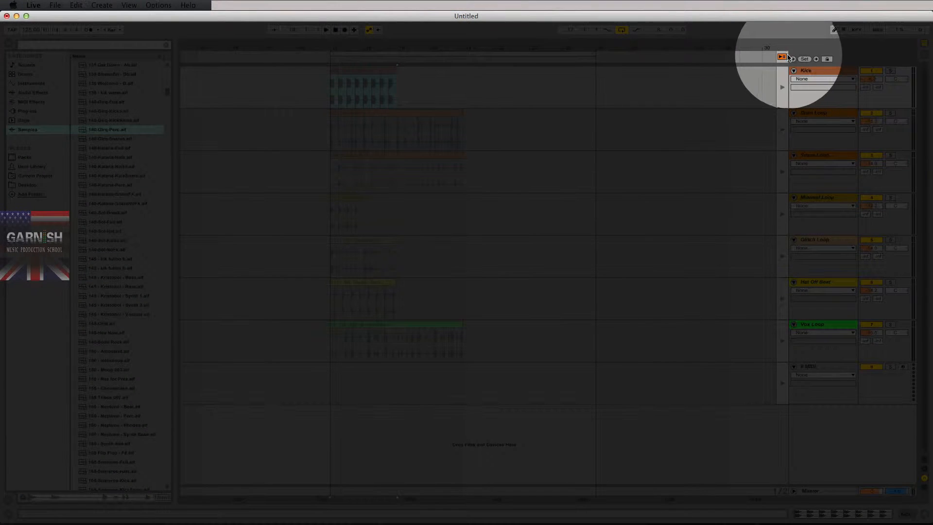
left_click(784, 57)
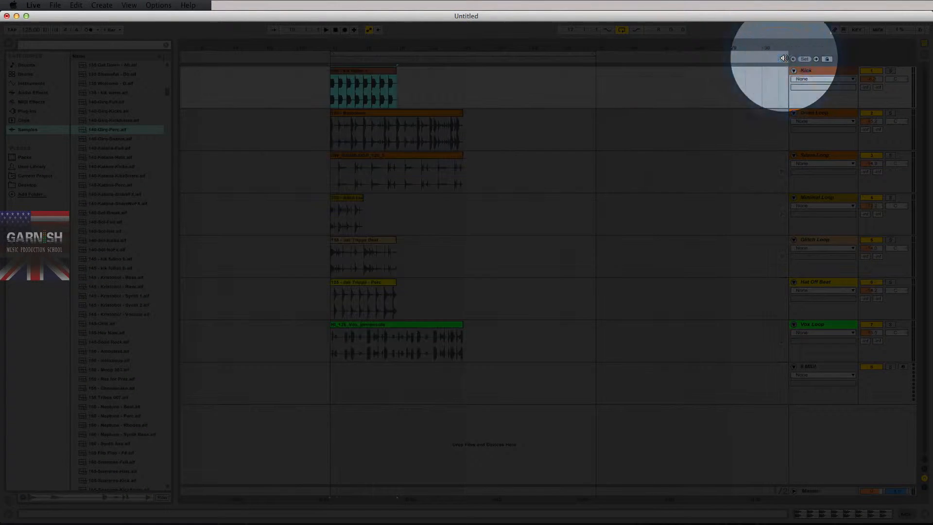
key("super+d")
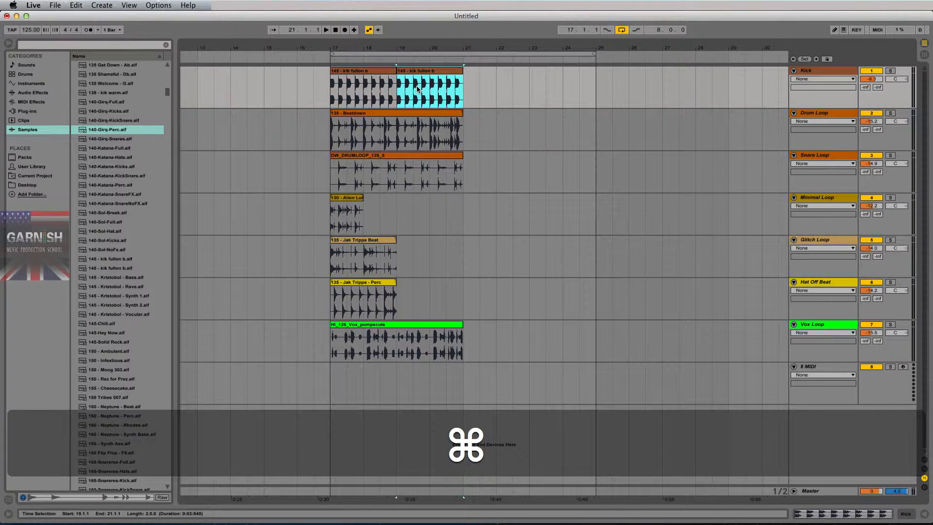
Duplicate the Kick clip twice more so that the clips run up to bar 25 in the arrangement
key("super+d")
key("super+d")
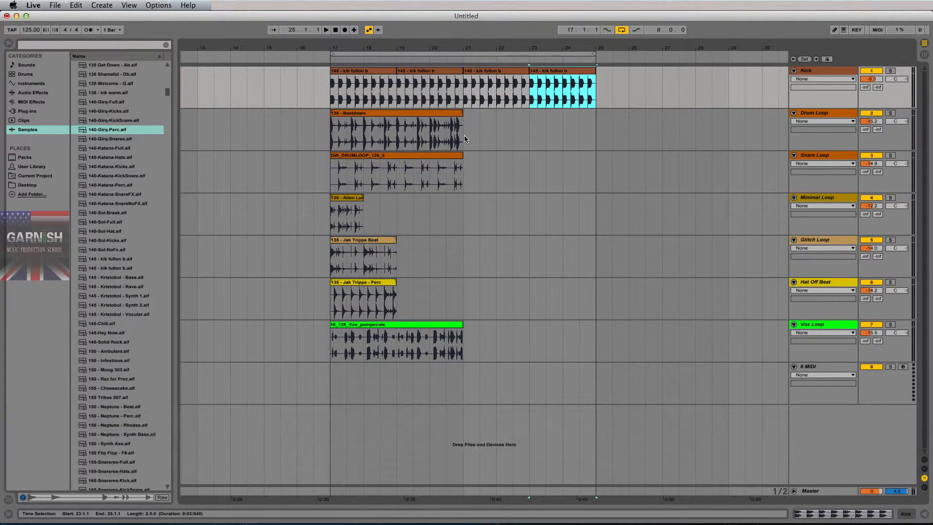
Stop all clips in Session View, and audition the Vox Loop clip of scene 1 on its own
key("Tab")
key("Tab")
key("Tab")
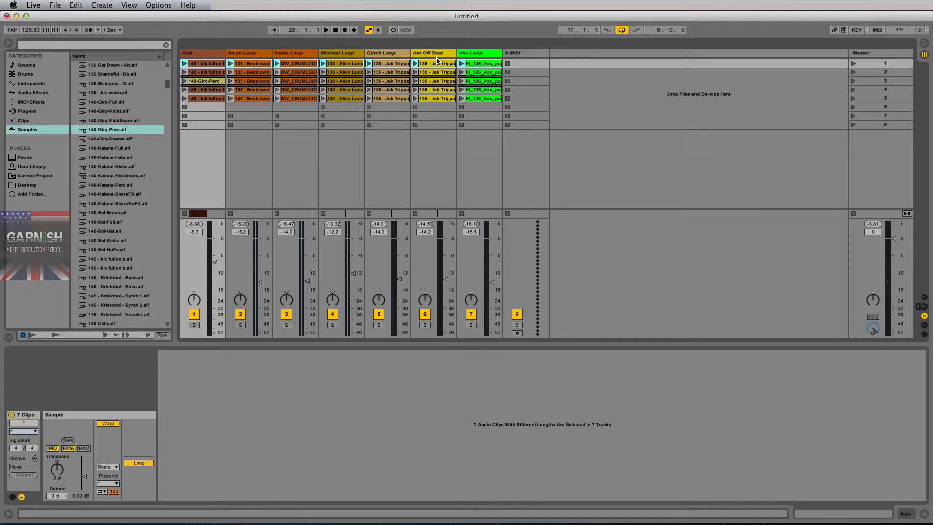
left_click(854, 214)
left_click(462, 63)
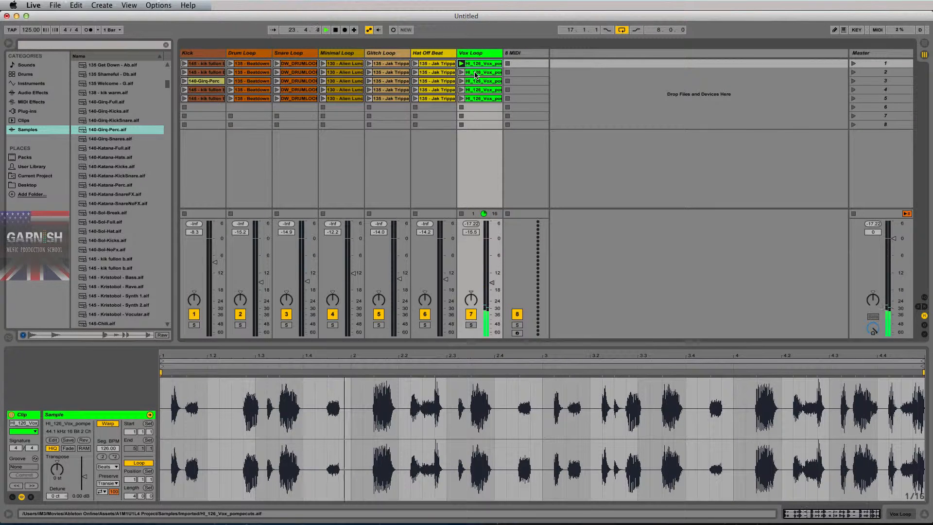
key("space")
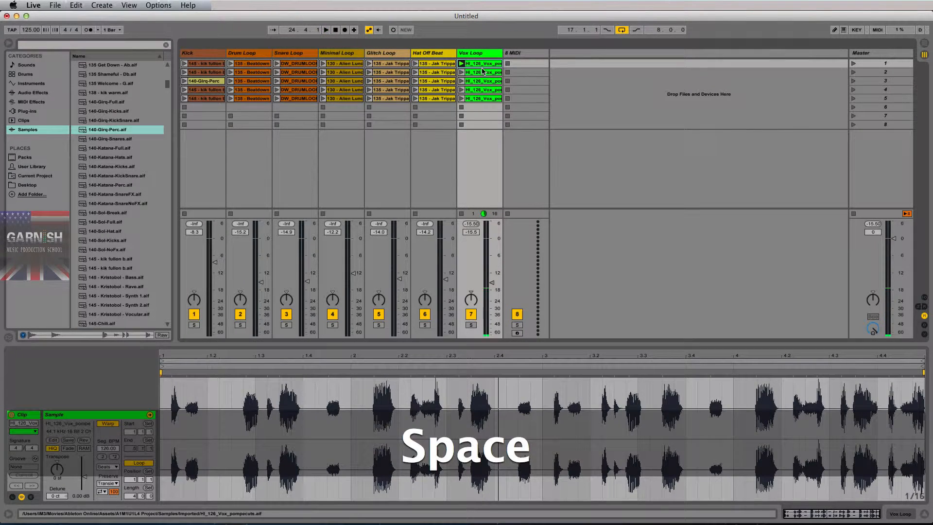
Delete the Vox Loop clips in scenes 2 to 5 of Session View
left_click(479, 73)
key("BackSpace")
left_click(479, 82)
key("BackSpace")
left_click(479, 90)
key("BackSpace")
left_click(480, 98)
key("BackSpace")
Copy the remaining Vox Loop clip of scene 1 into the arrangement's Vox Loop track at bar 25
left_click(480, 64)
left_click_drag(481, 64, 601, 337)
key("Tab")
scroll(598, 331, "right", 5)
scroll(597, 324, "left", 4)
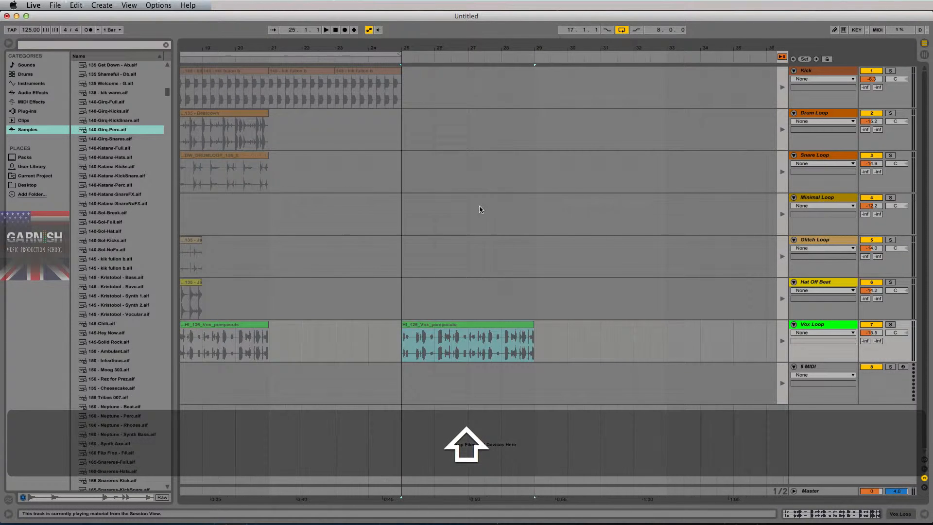
Delete the arrangement clips between bars 17 and 25 on all tracks from Kick to Vox Loop
left_click_drag(478, 96, 209, 327)
key("BackSpace")
left_click(380, 213)
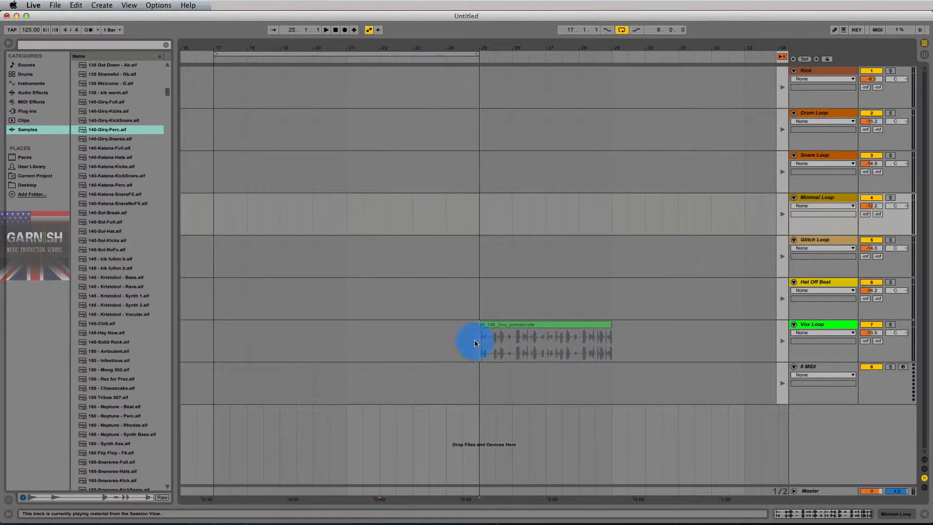
Move the Vox Loop clip in the arrangement to bar 29
left_click(476, 342)
left_click_drag(485, 48, 484, 42)
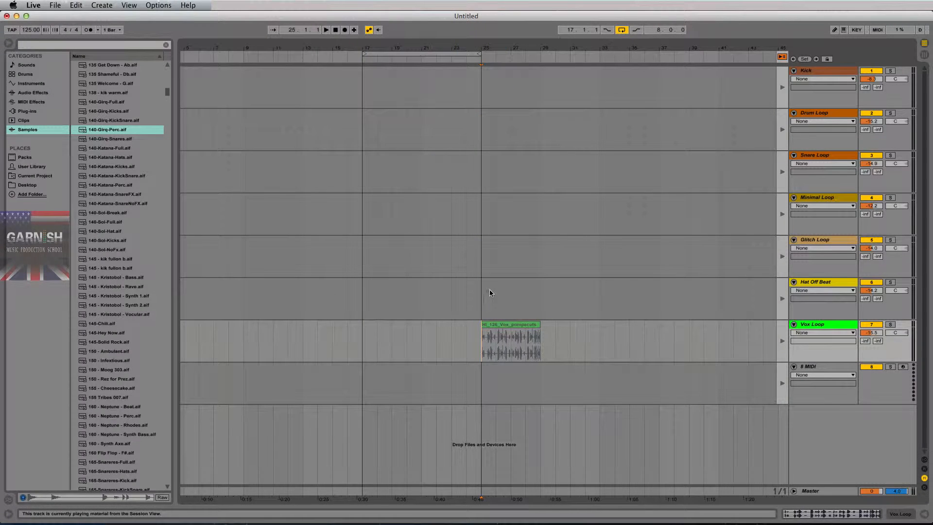
left_click(529, 323)
left_click_drag(529, 323, 563, 316)
scroll(563, 316, "right", 5)
scroll(518, 323, "left", 2)
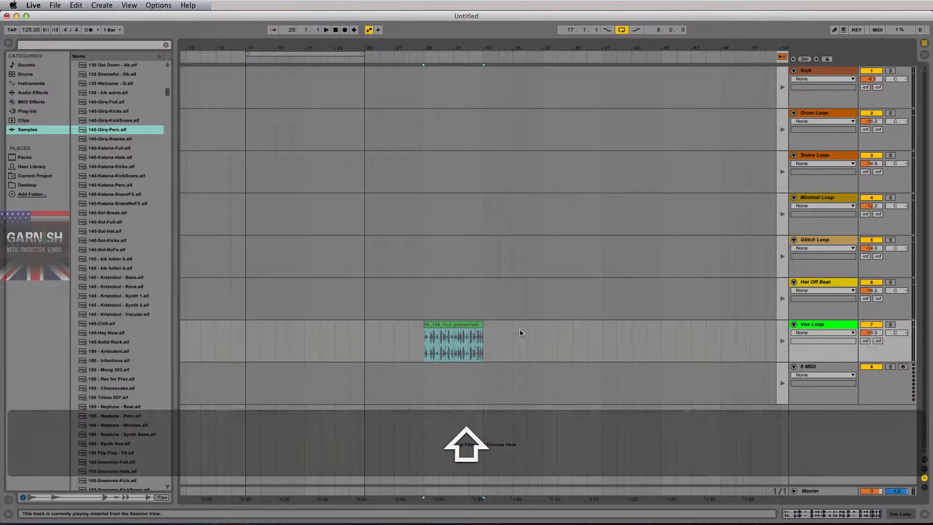
key("Tab")
key("Tab")
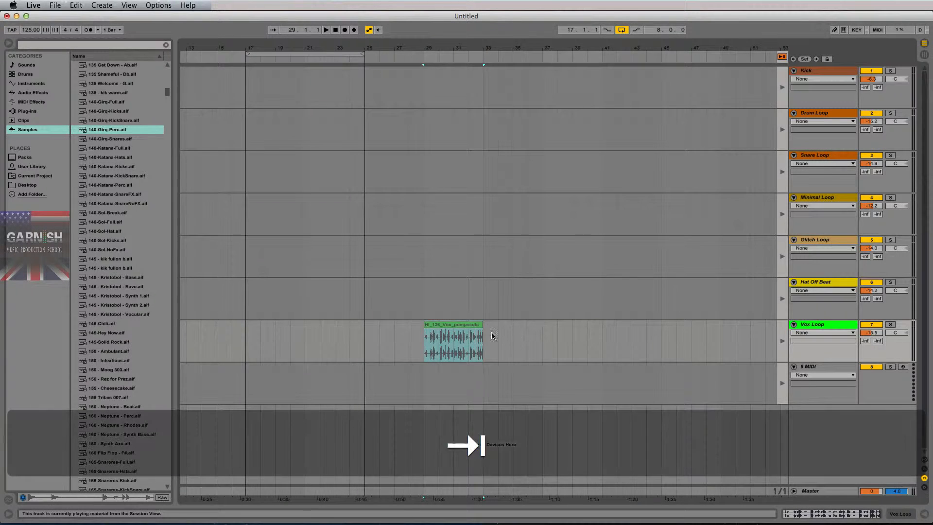
Rework the vox clip between bars 29 and 33 by duplicating short slices of about one beat over the audio that follows them
left_click_drag(440, 47, 440, 125)
left_click_drag(426, 341, 559, 351)
key("BackSpace")
key("BackSpace")
key("BackSpace")
key("BackSpace")
left_click(450, 329)
key("super+d")
left_click(480, 328)
key("super+d")
left_click_drag(397, 335, 417, 337)
key("super+d")
left_click(527, 335)
key("super+d")
left_click_drag(602, 345, 618, 346)
key("super+d")
left_click(647, 346)
key("super+d")
Duplicate a half-beat slice of the vox clip three times at the end of bar 32
left_click_drag(661, 42, 628, 100)
left_click(607, 338)
key("super+d")
key("super+d")
key("super+d")
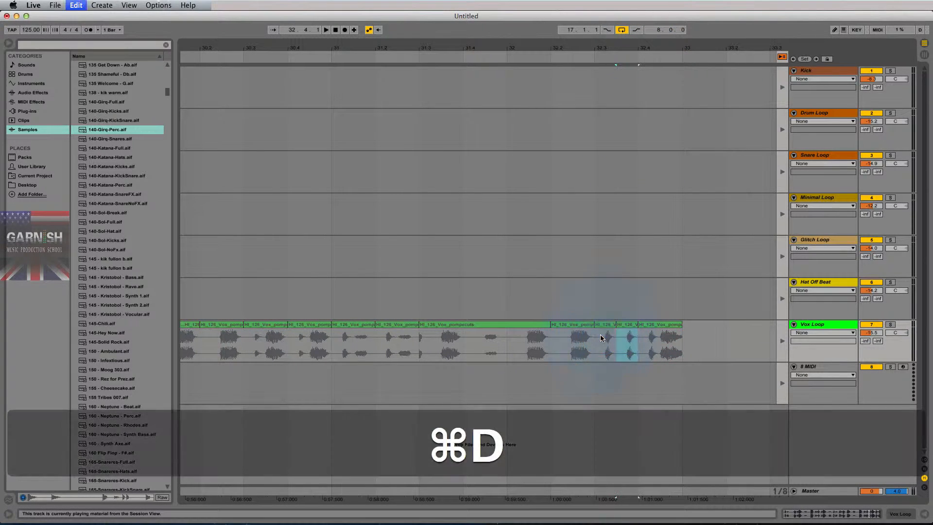
Duplicate the sliced vox section from bars 29 to 33 to bar 33, and consolidate the copy into one clip
left_click_drag(559, 44, 525, 185)
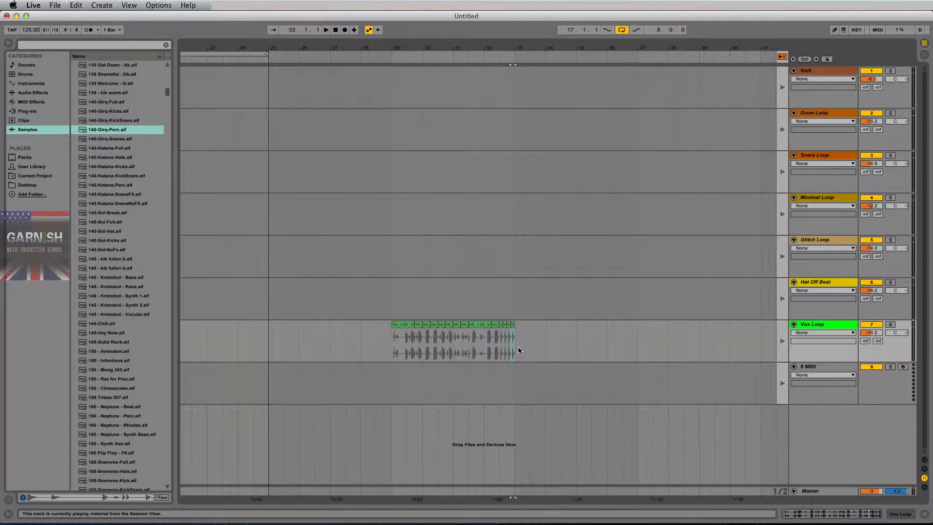
left_click_drag(518, 343, 391, 347)
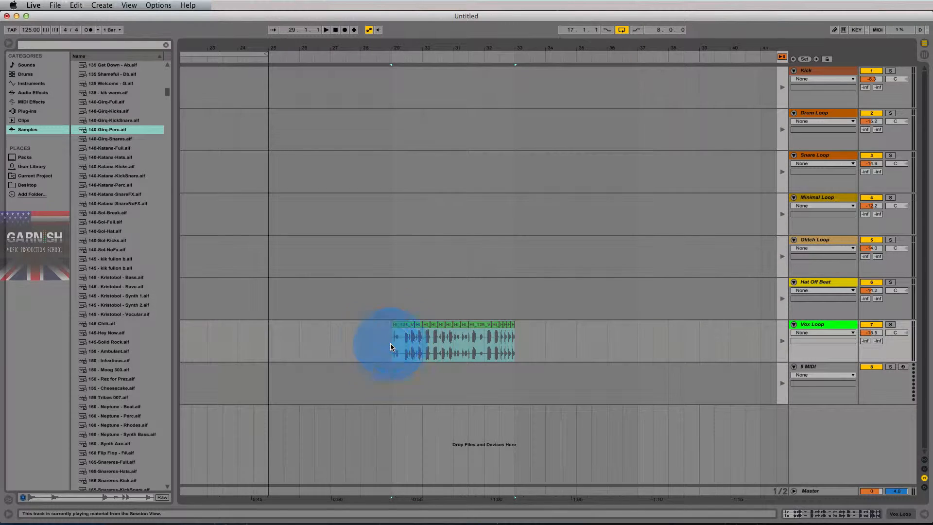
key("super+d")
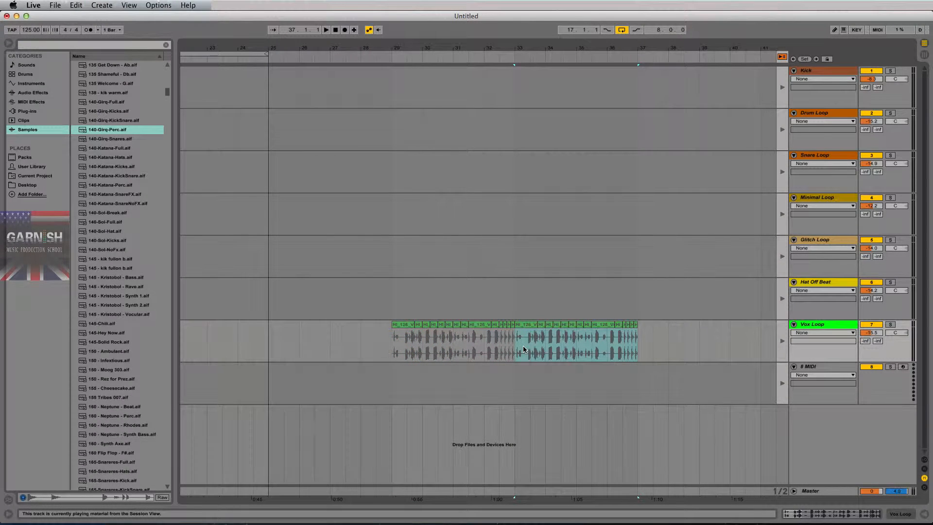
left_click(552, 339)
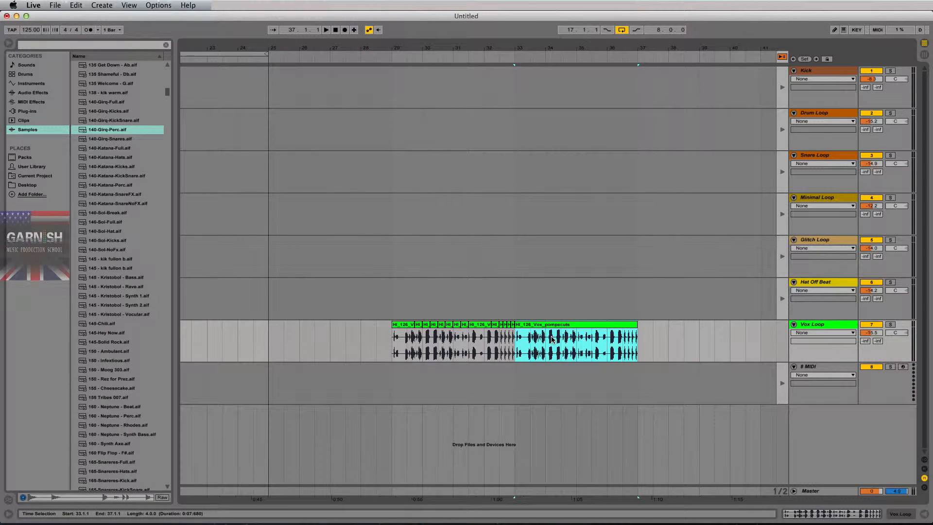
key("super+j")
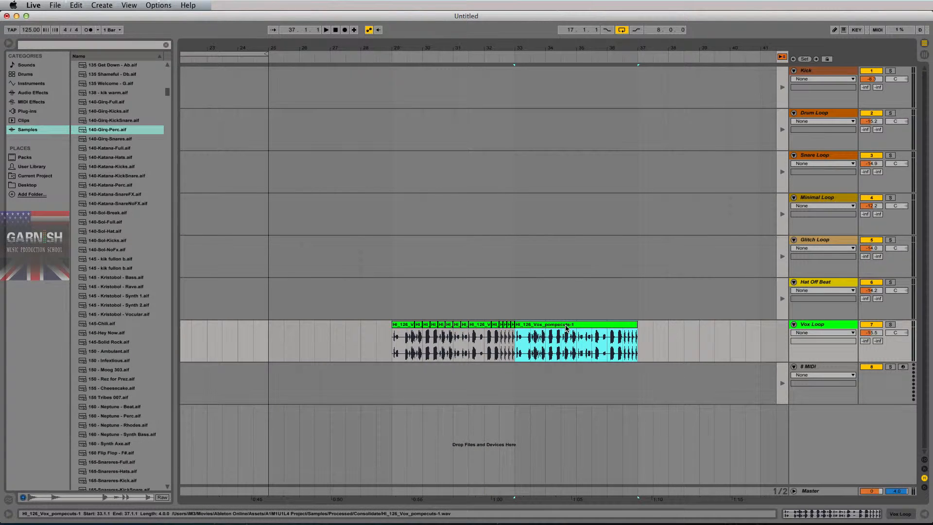
Place the consolidated vox clip in the Vox Loop slot of scene 2, and compare its waveform with the scene 1 clip
left_click_drag(567, 328, 483, 74)
key("Tab")
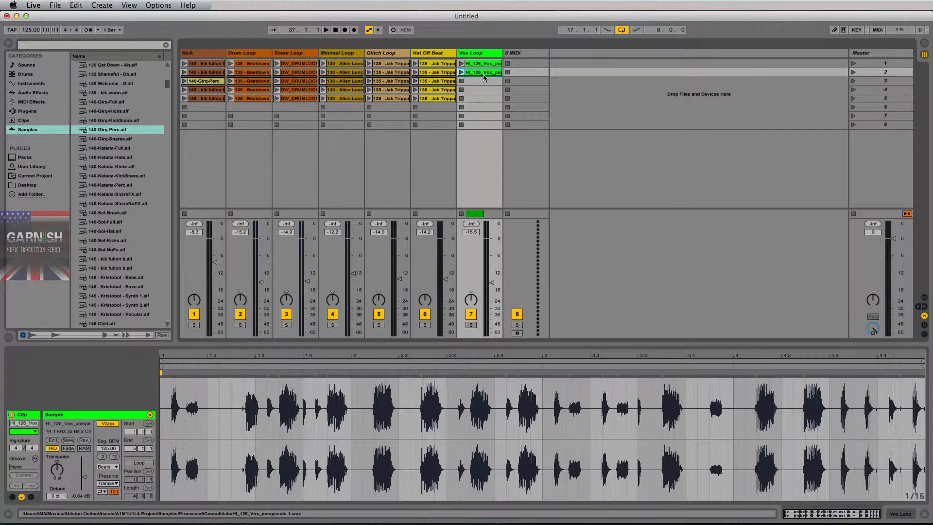
left_click(480, 66)
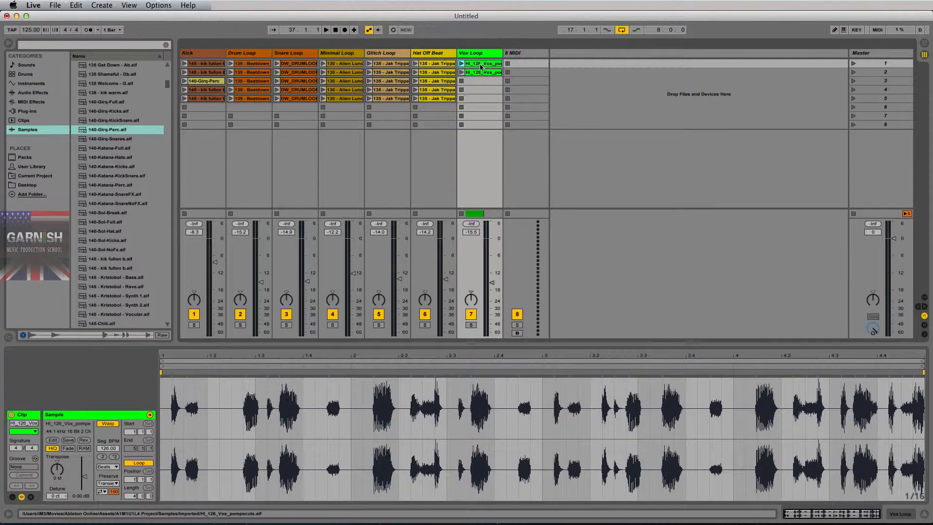
left_click(483, 74)
Rename the Vox Loop clip in scene 1 as orig and the one in scene 2 as 1
left_click(485, 65)
key("super+r")
type("orig")
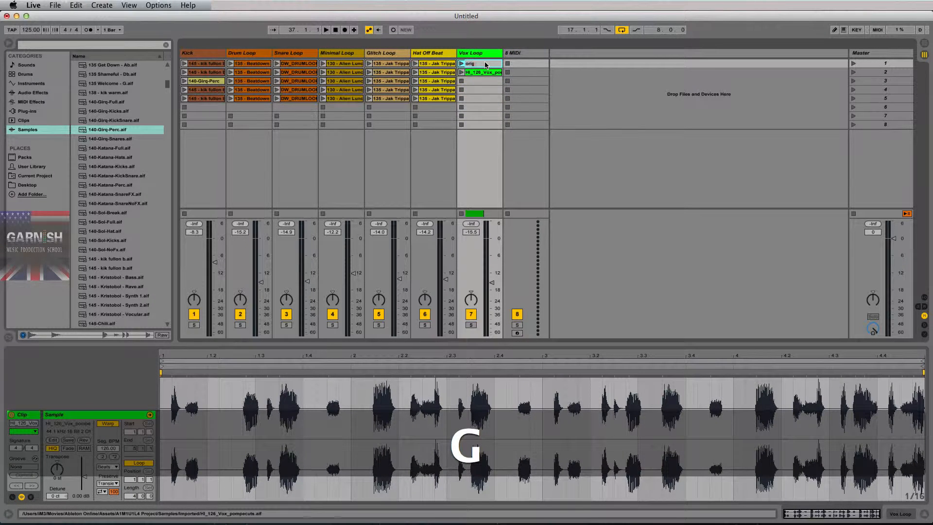
key("Down")
type("1")
key("Return")
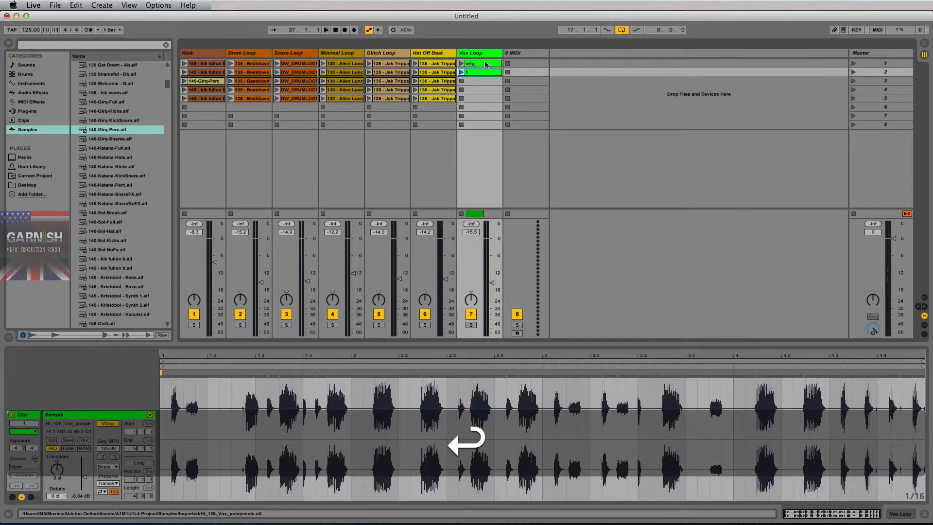
Launch the Vox Loop clips orig and 1 in turn to compare them, and stop playback
left_click(462, 64)
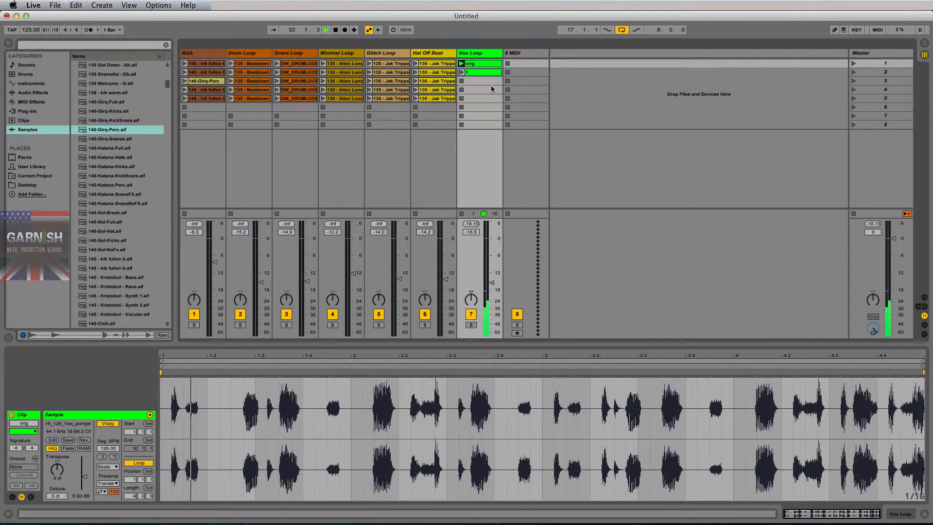
left_click(461, 72)
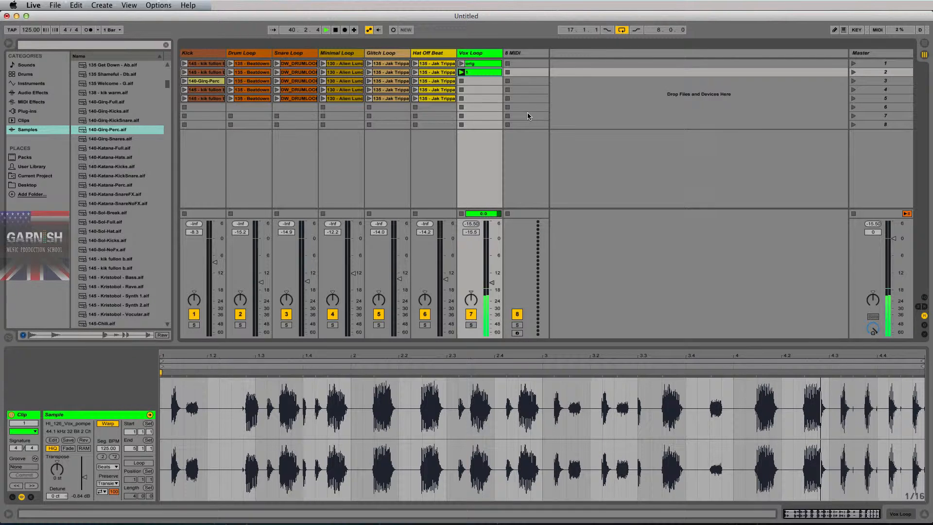
key("space")
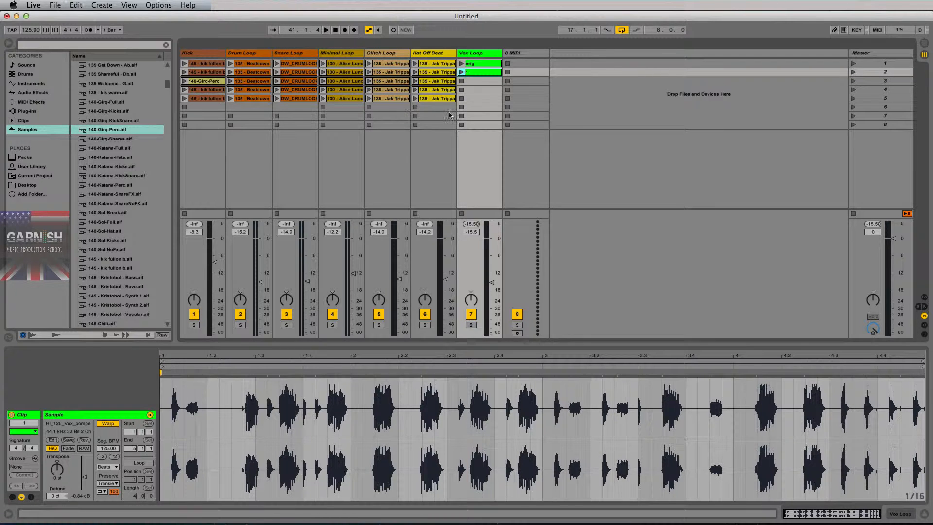
Review the sliced vox section from bar 29 and the consolidated one from bar 33 in Arrangement View
key("Tab")
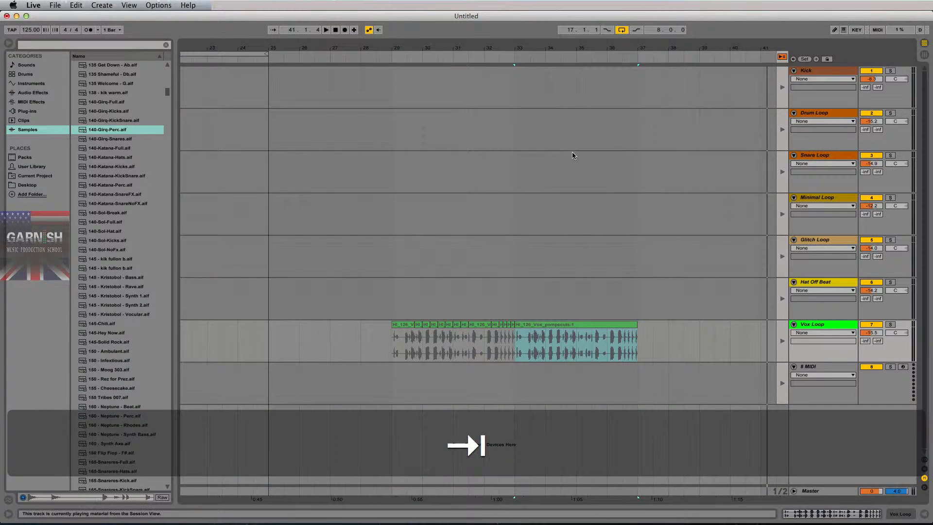
left_click_drag(514, 50, 535, 47)
left_click_drag(505, 340, 434, 342)
left_click_drag(506, 340, 579, 345)
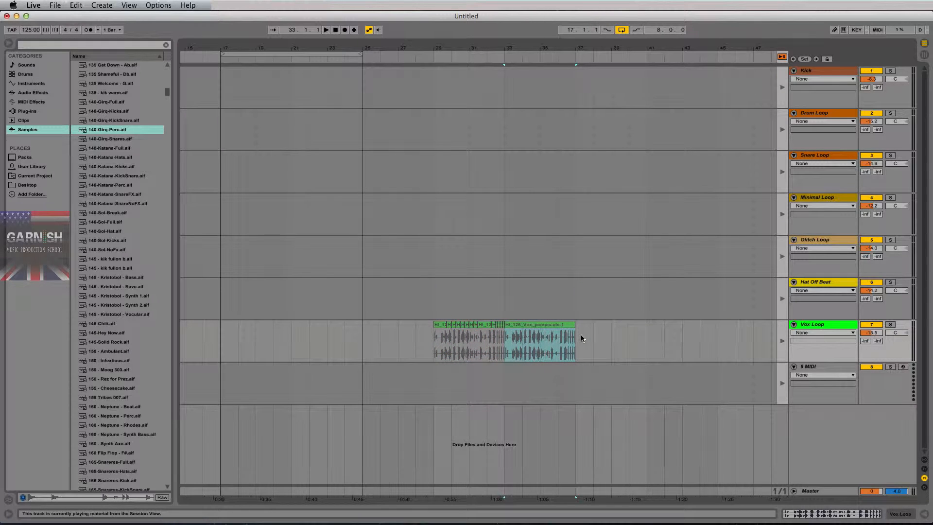
left_click(579, 341)
left_click_drag(578, 339, 510, 349)
Compare the waveforms of the Vox Loop clips orig and 1 in Session View
key("Tab")
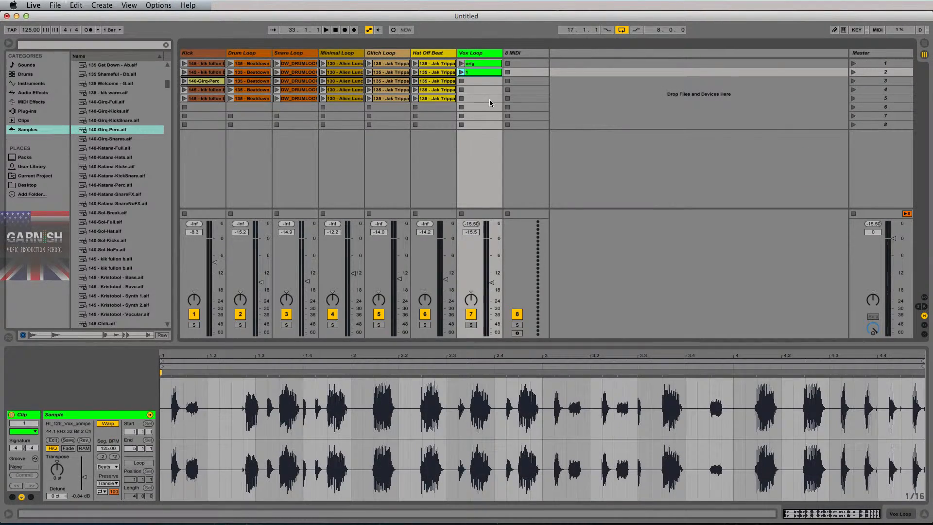
key("Tab")
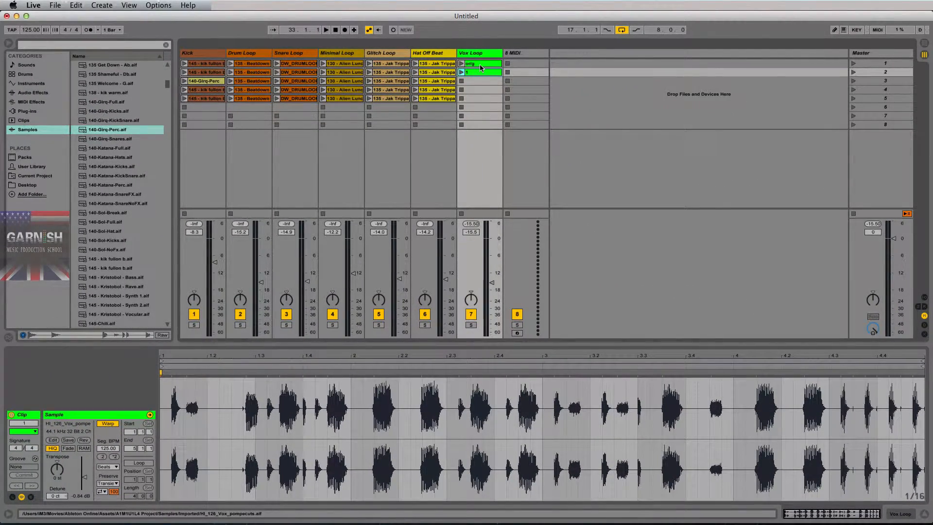
left_click(480, 64)
left_click(477, 71)
left_click(480, 64)
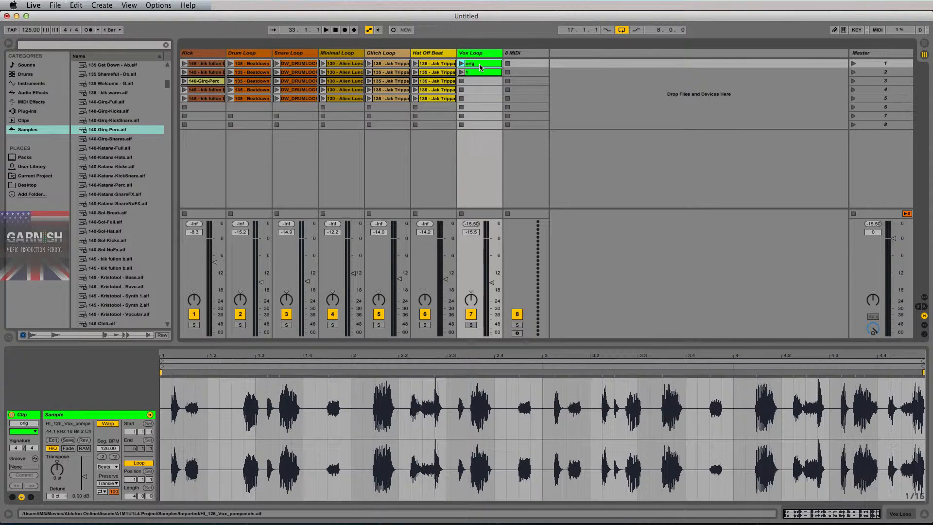
left_click(481, 72)
left_click(480, 64)
left_click(480, 72)
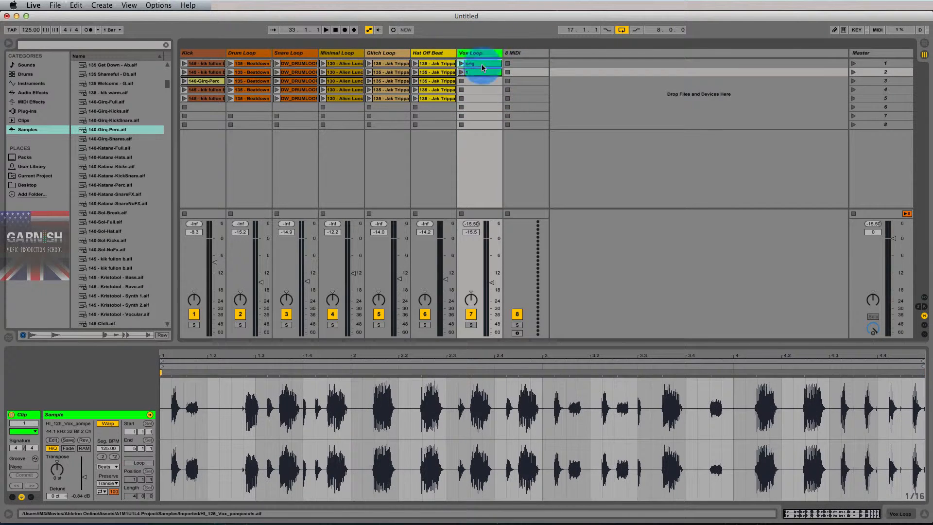
left_click(482, 64)
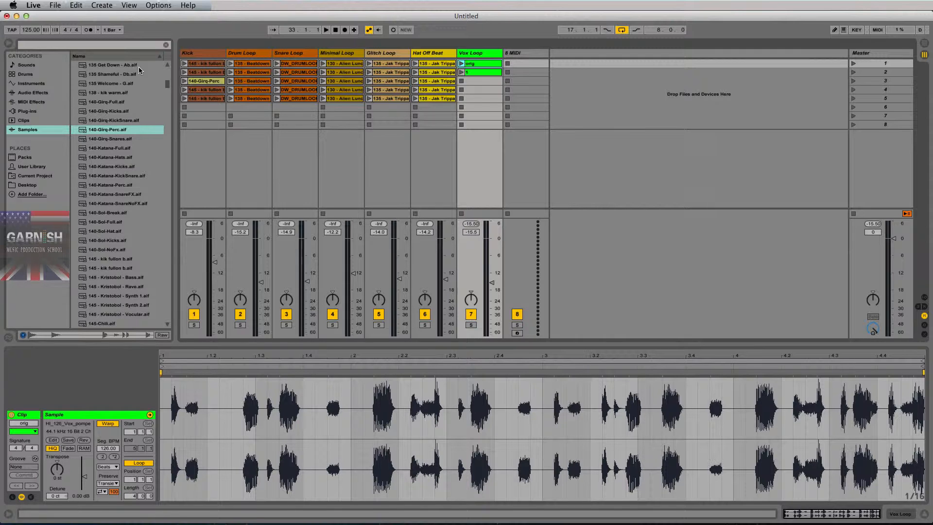
Launch scene 1, and preview the samples 145 - Kristobol - Vocular.aif and 145 - Kristobol - Synth 2.aif over it
left_click(854, 64)
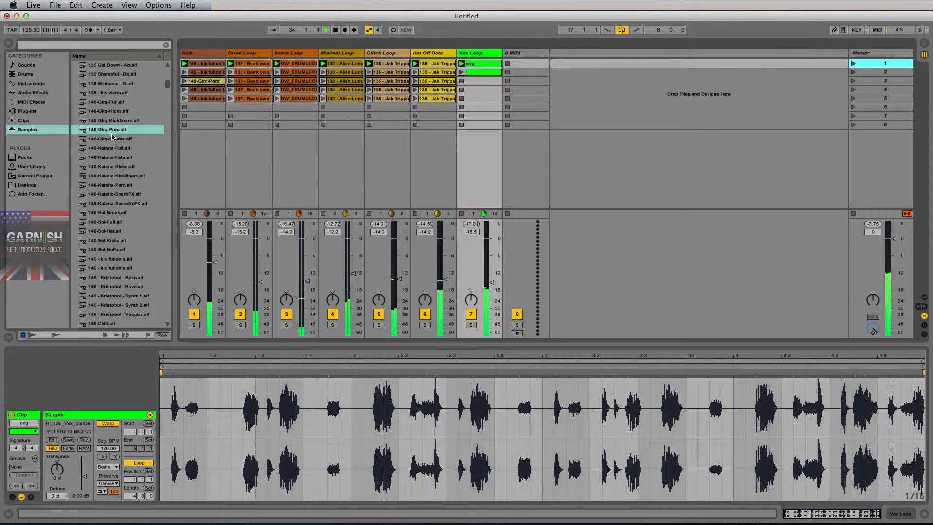
scroll(112, 238, "down", 5)
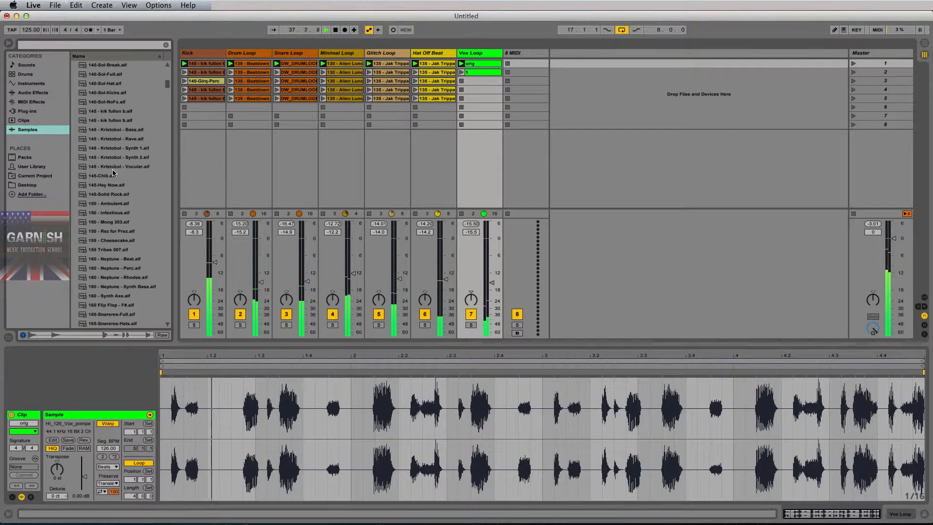
left_click(114, 167)
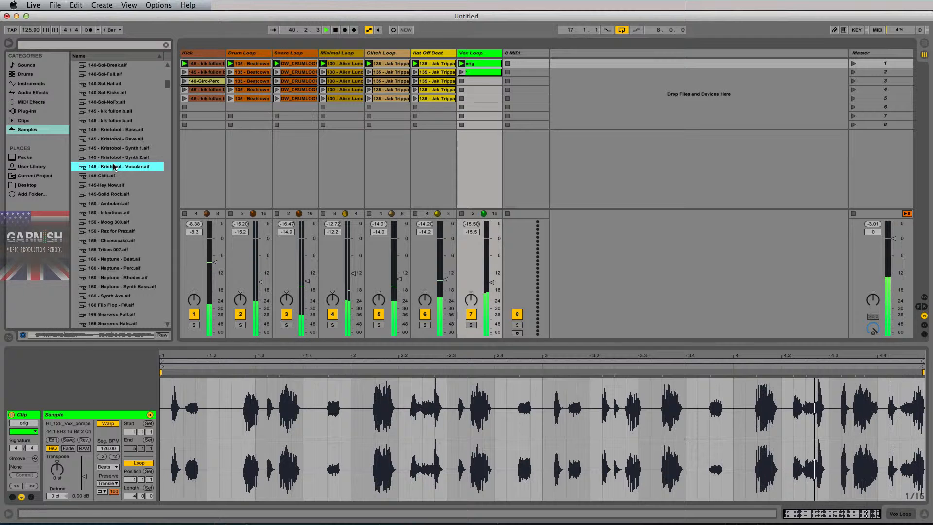
key("Up")
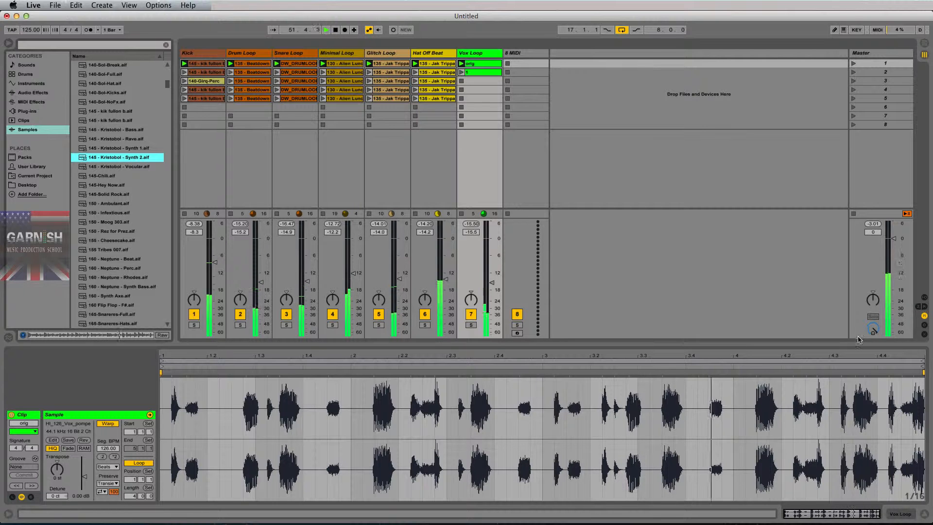
Adjust the Master track's preview/cue volume, and preview 145 - Kristobol - Synth 2.aif again
left_click(873, 329)
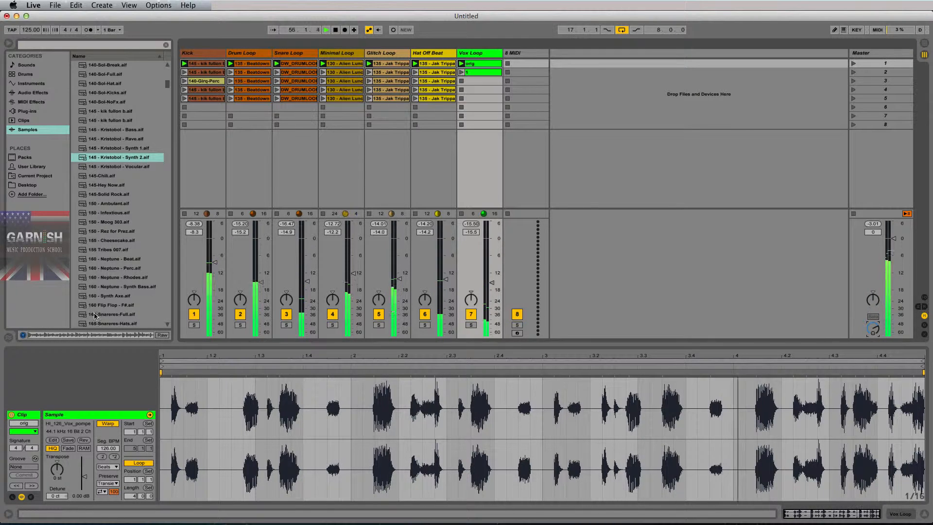
left_click(105, 161)
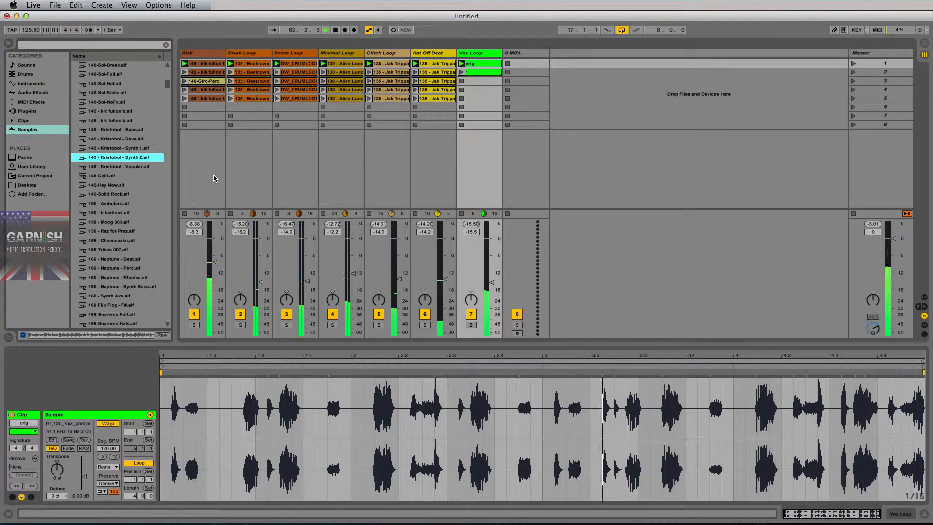
Stop playback, readjust the Master track's preview/cue volume, and set the tempo to 124 BPM
key("space")
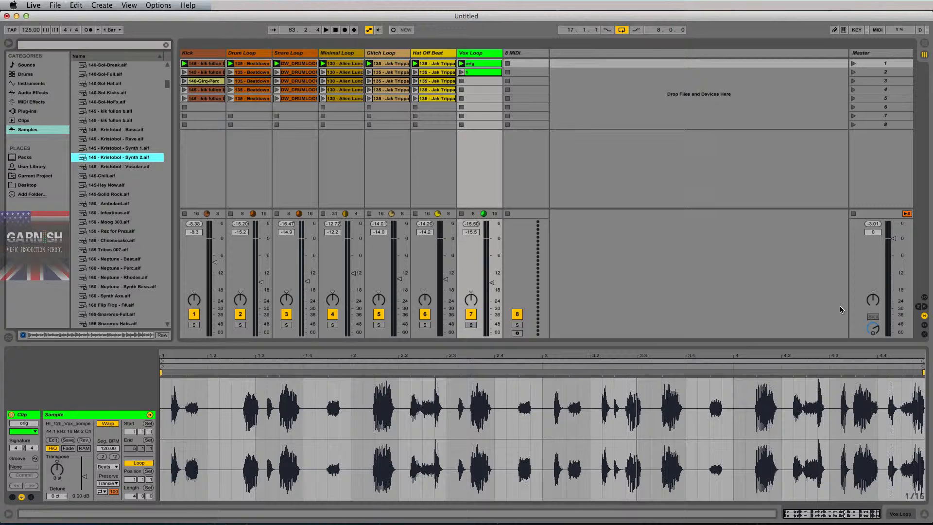
left_click(873, 329)
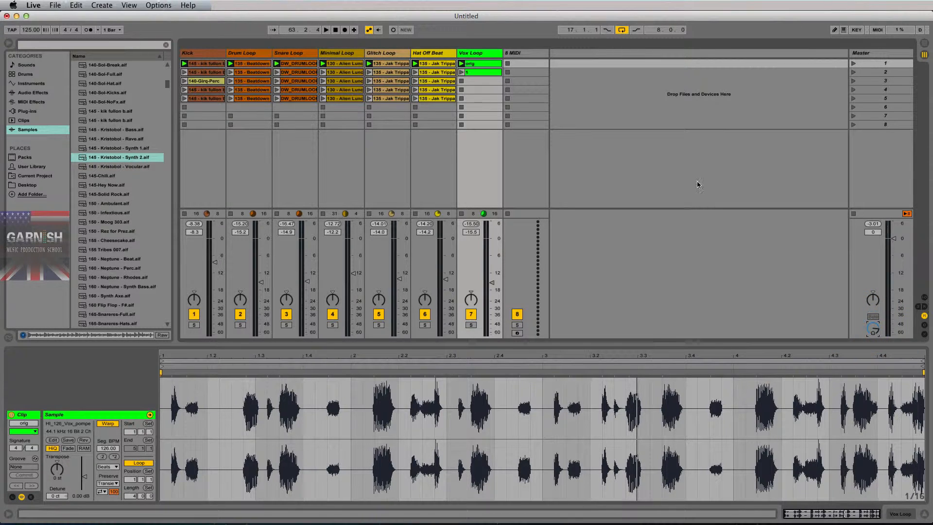
left_click(873, 326)
left_click_drag(28, 30, 28, 31)
Examine the beats in the first bar of the orig clip's waveform, marking the section from 1.1.1 to 2.1.1
left_click_drag(162, 397, 343, 396)
left_click_drag(168, 391, 350, 406)
left_click(184, 394)
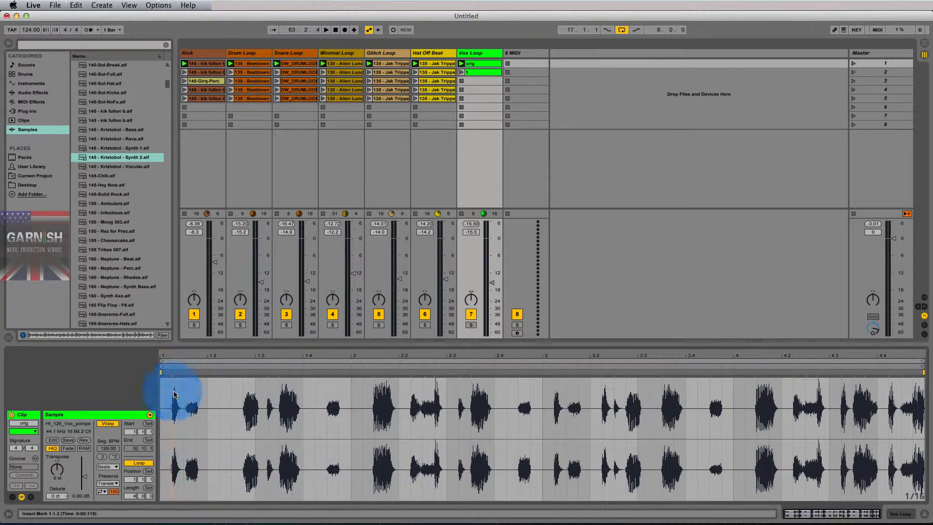
left_click(231, 396)
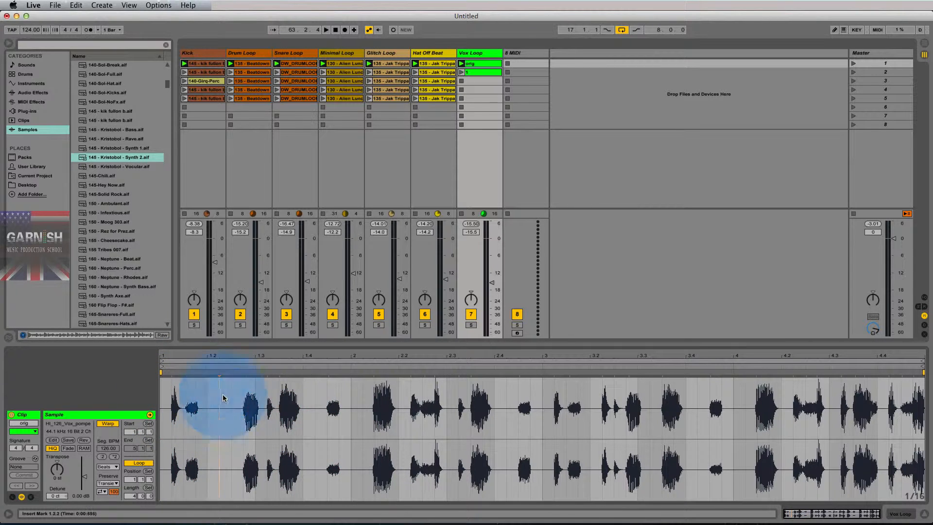
left_click(255, 396)
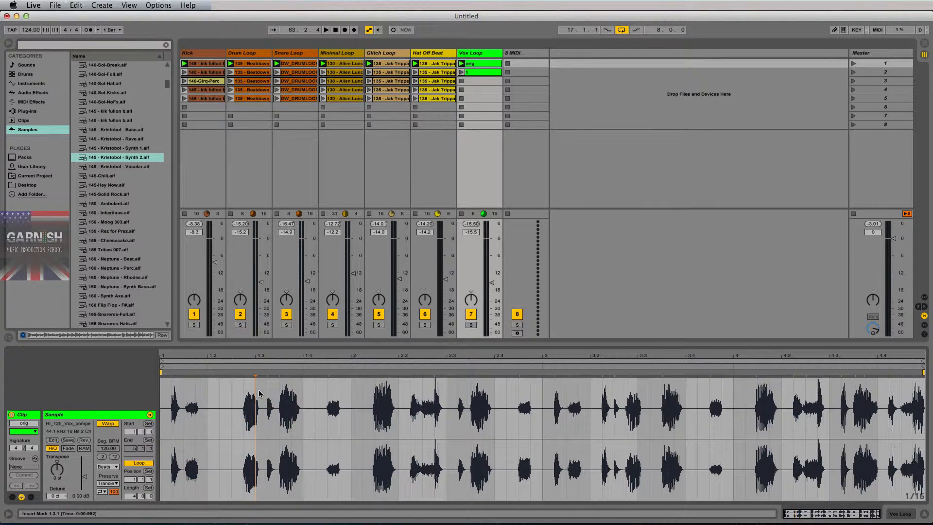
left_click_drag(344, 394, 166, 399)
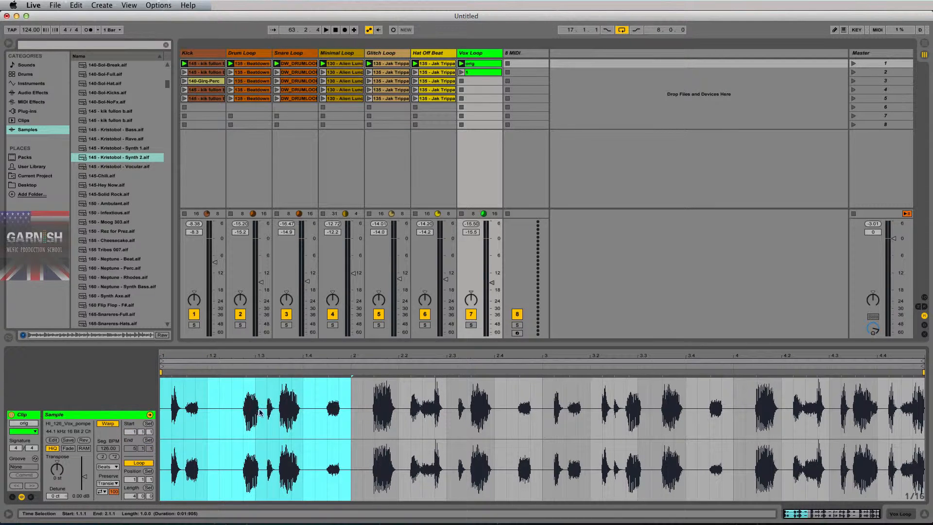
left_click(243, 407)
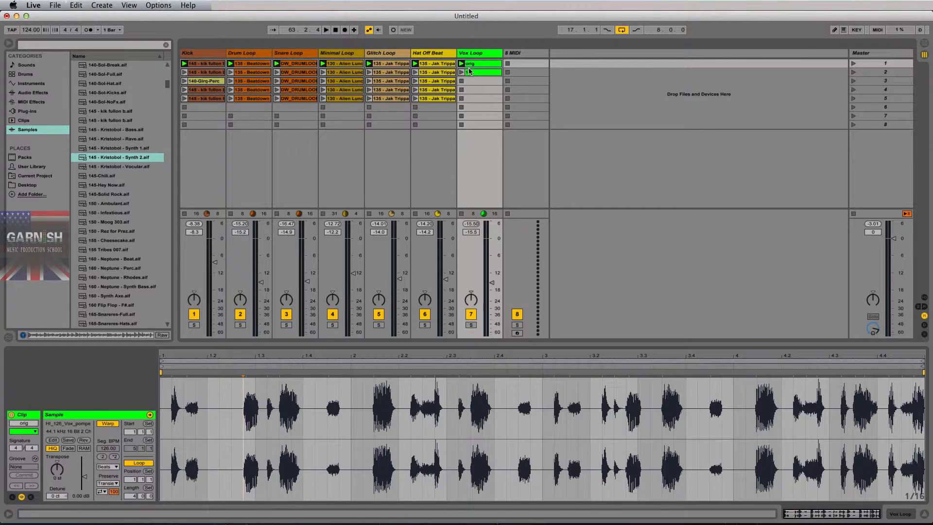
Stop all clips and play only the Vox Loop clip orig with the metronome on
left_click(854, 214)
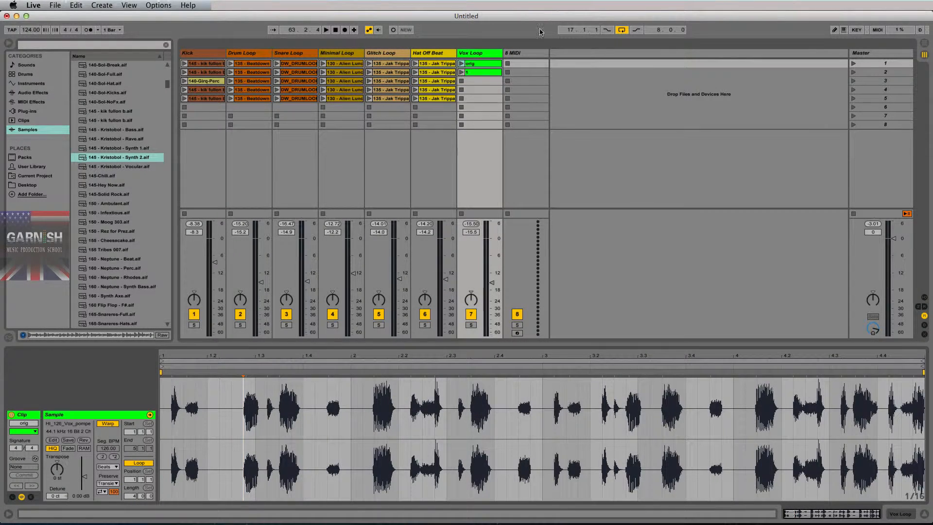
left_click(461, 63)
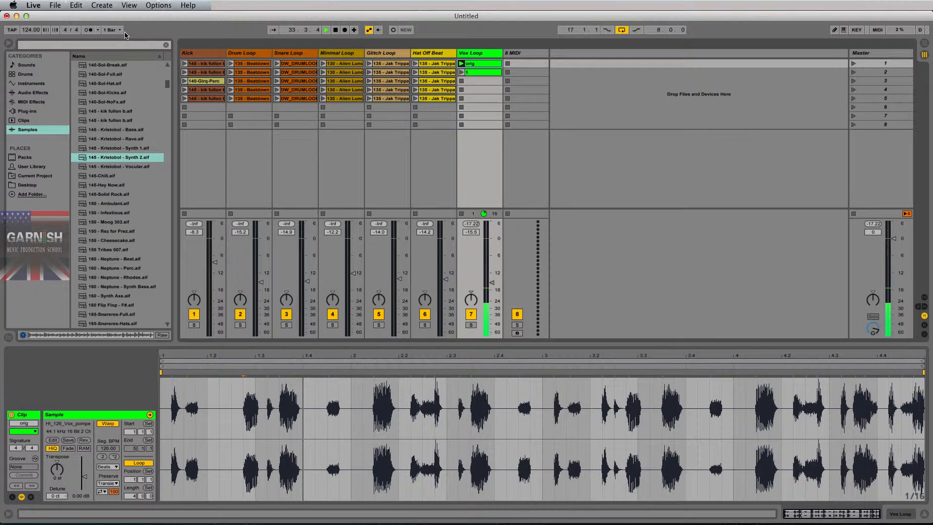
left_click(88, 30)
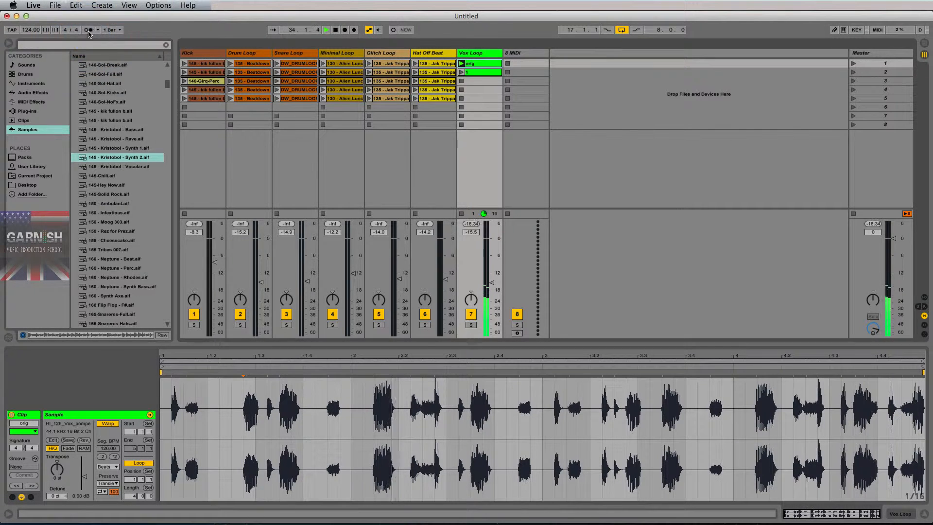
Try the playing orig clip at tempos of 110 and 140 BPM, and stop playback
left_click(30, 30)
type("110")
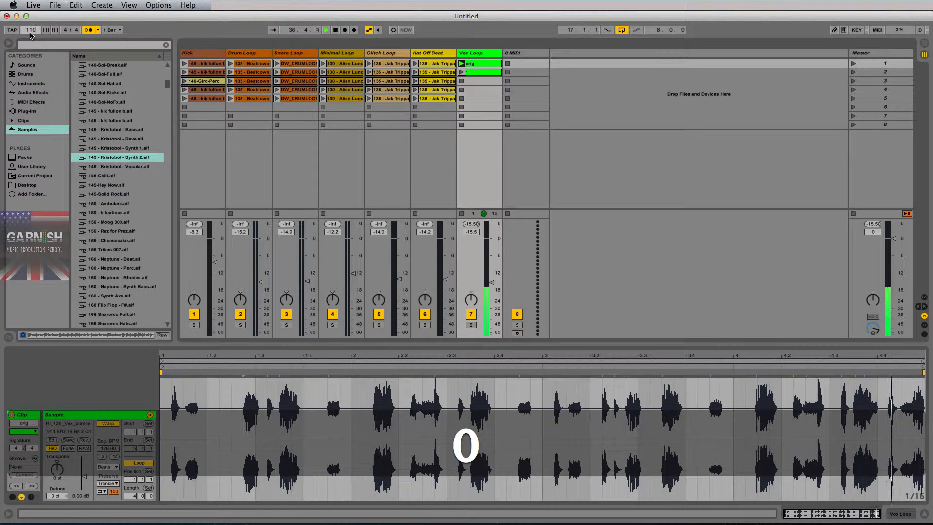
key("Return")
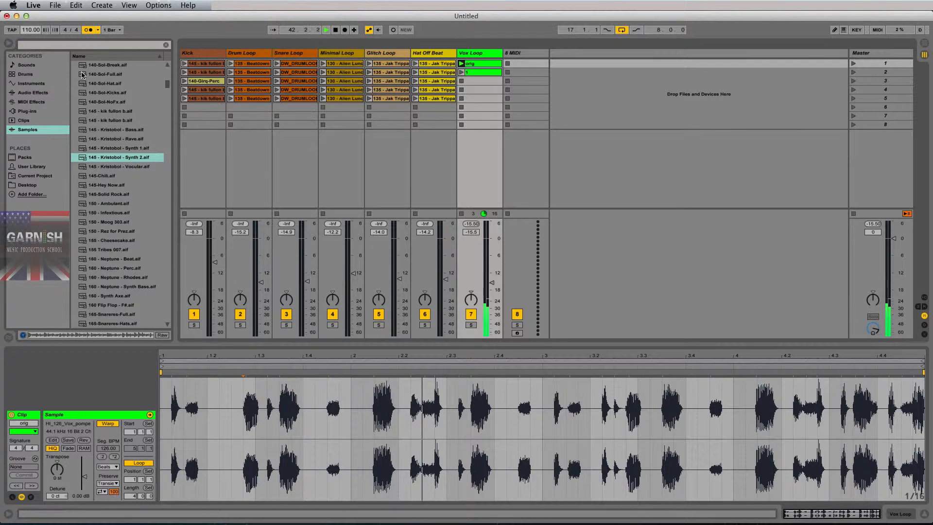
type("140")
key("Return")
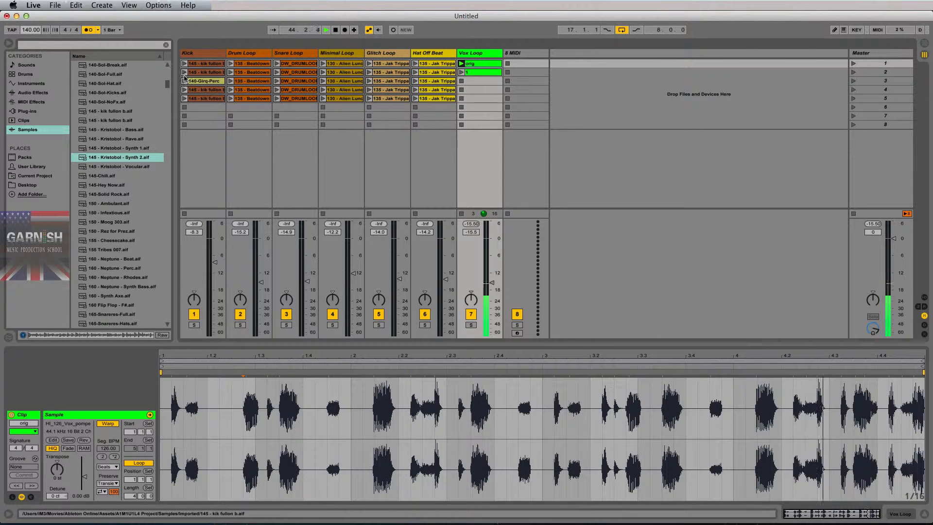
key("space")
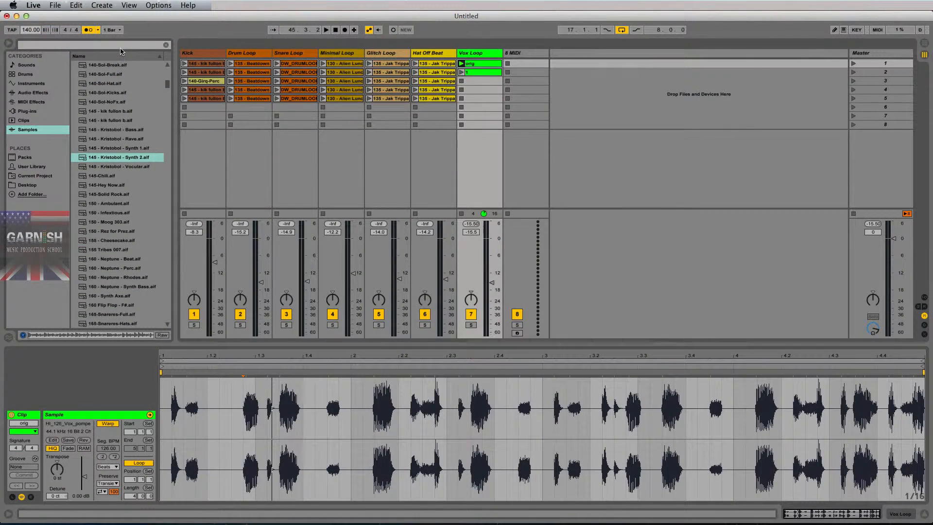
Set the tempo to 124 BPM and show the Info View
type("124")
key("Return")
key("shift+slash")
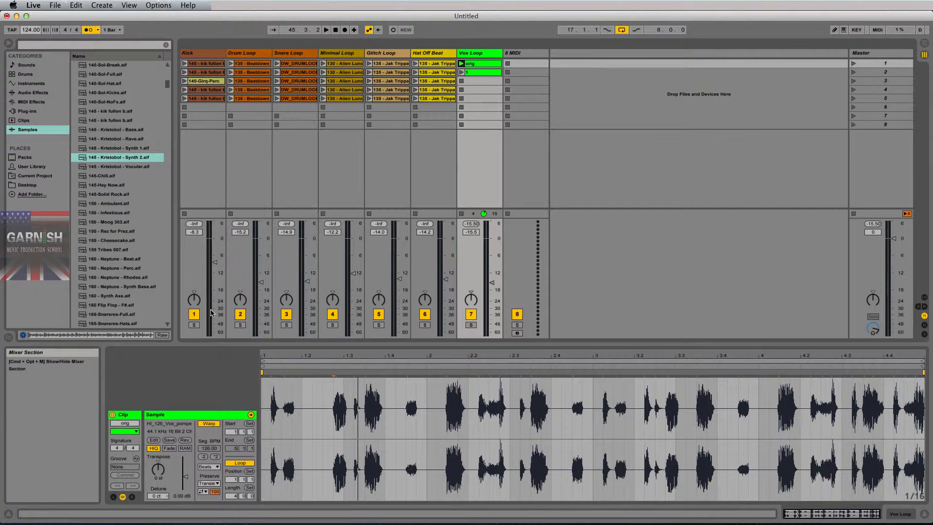
key("shift+slash")
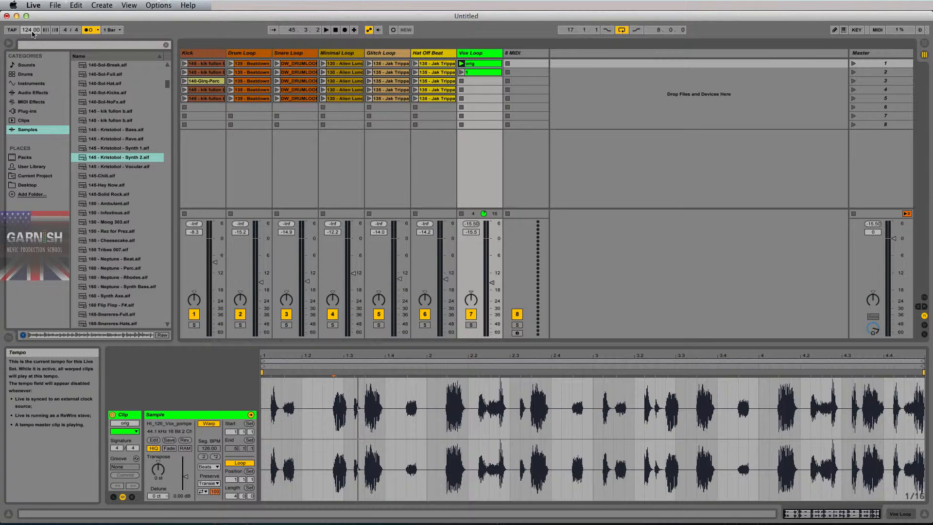
Turn the metronome off and review the global quantization options, keeping 1 Bar
left_click(113, 31)
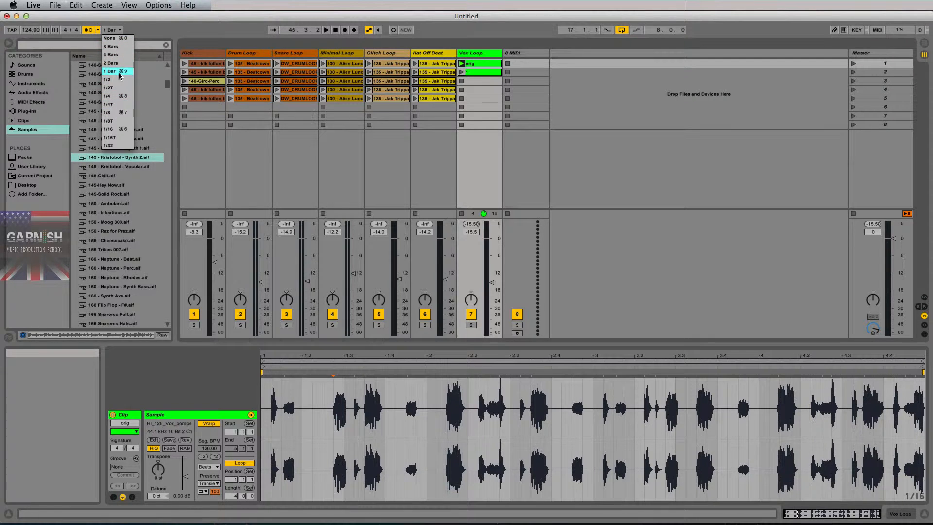
left_click(135, 32)
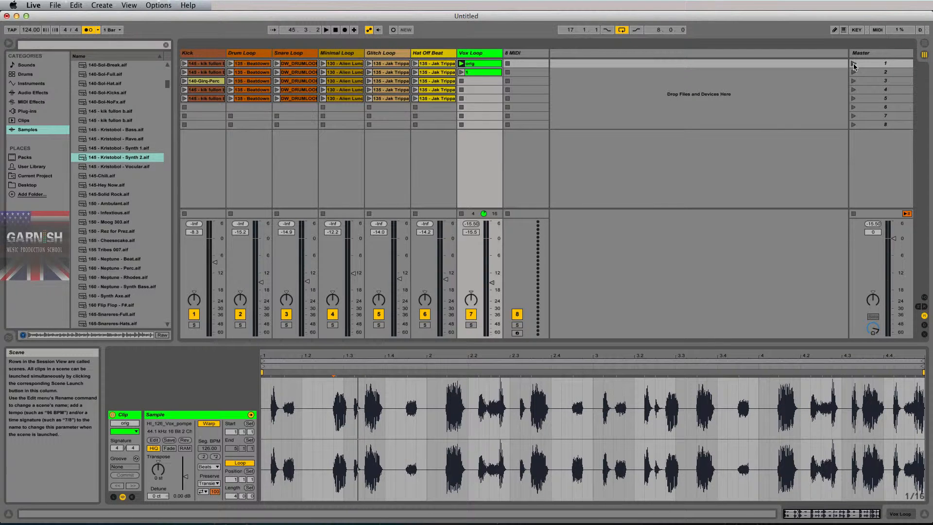
left_click(88, 30)
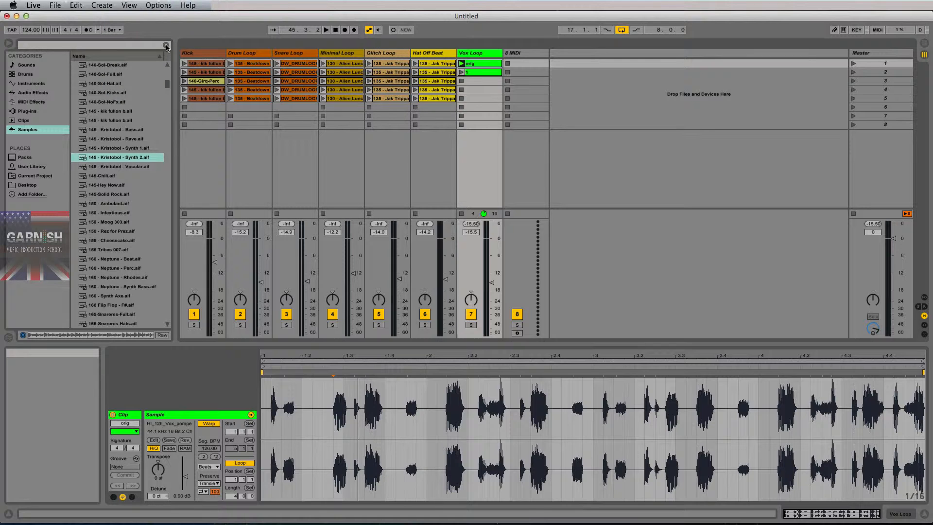
left_click(117, 29)
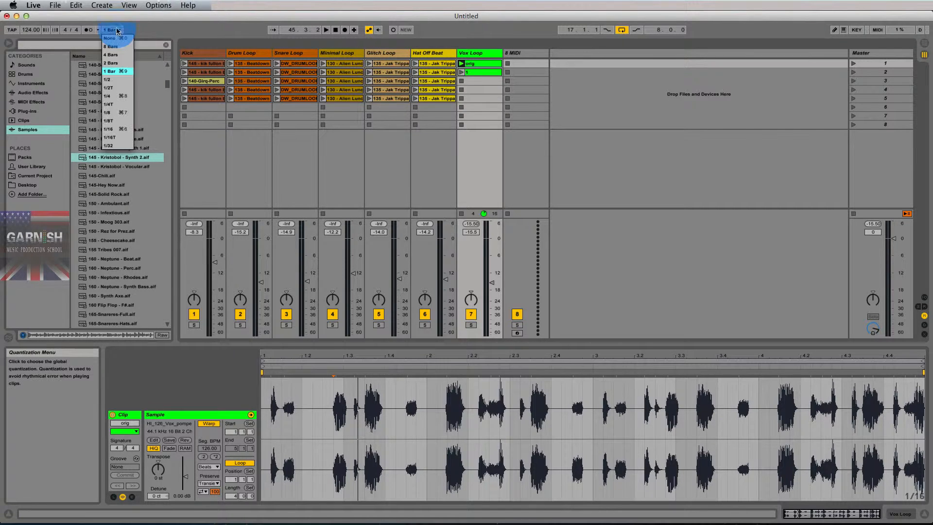
left_click(117, 62)
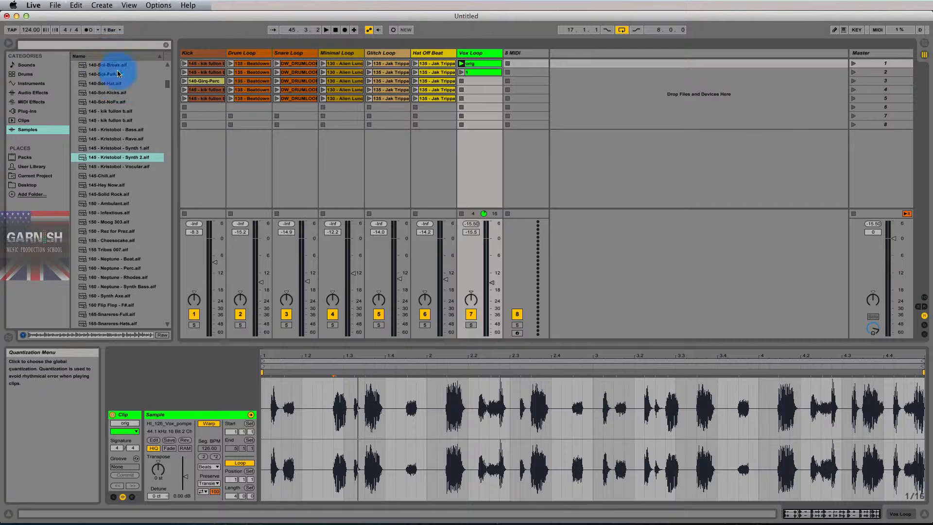
Launch scene 1, the third Glitch Loop clip, scene 2 and scene 5 in turn with 1 Bar quantization
left_click(854, 64)
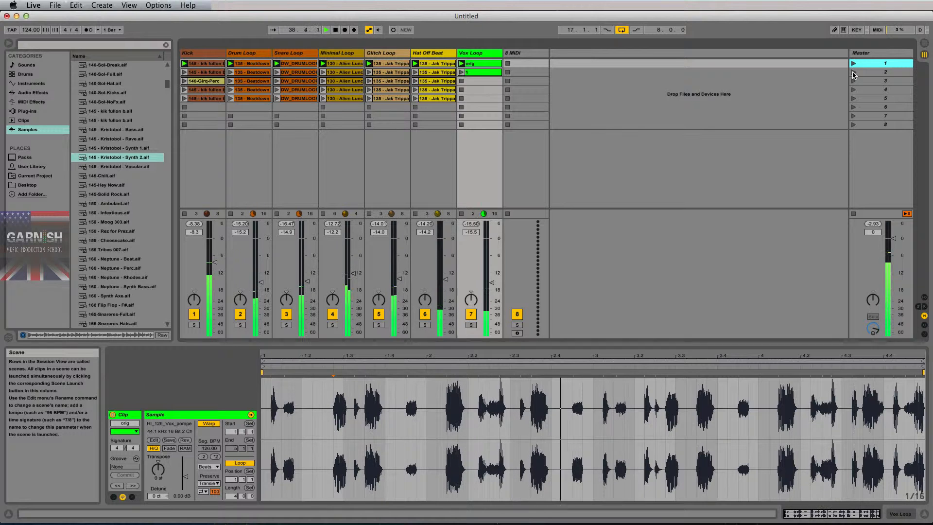
key("space")
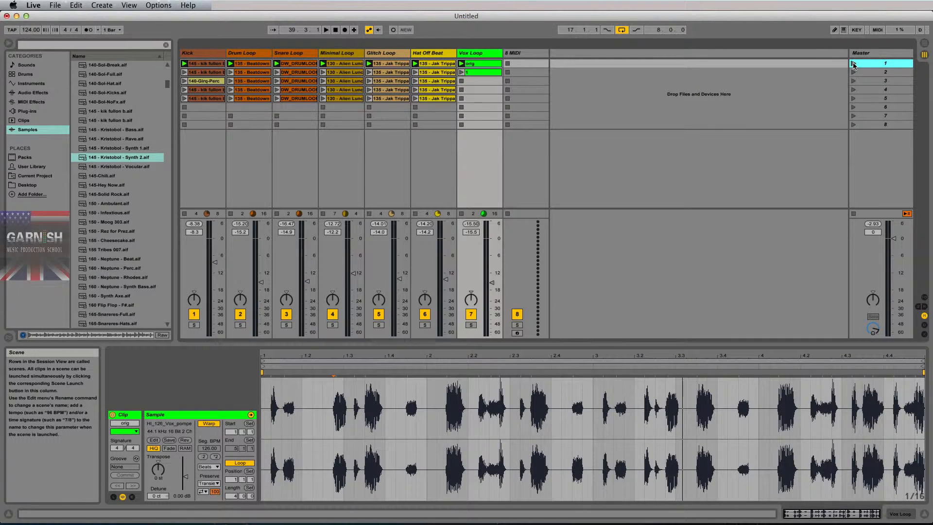
left_click(853, 64)
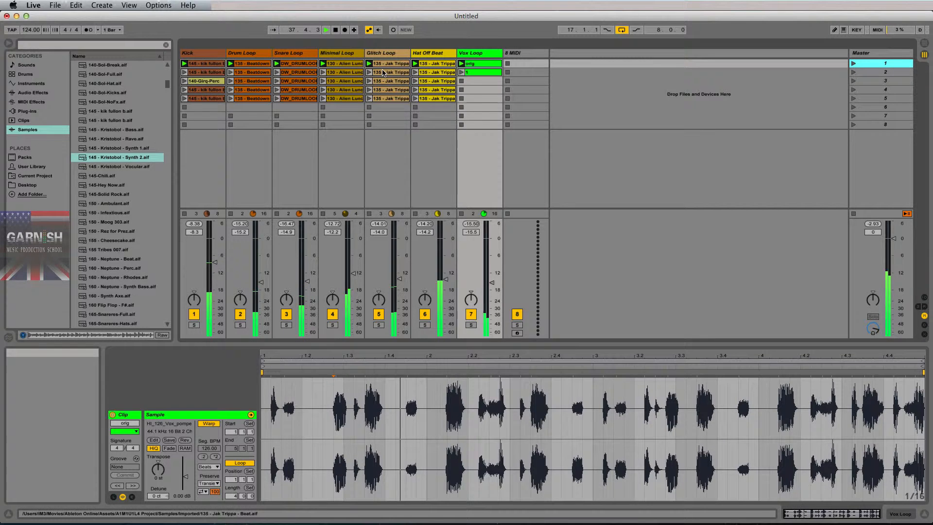
left_click(369, 81)
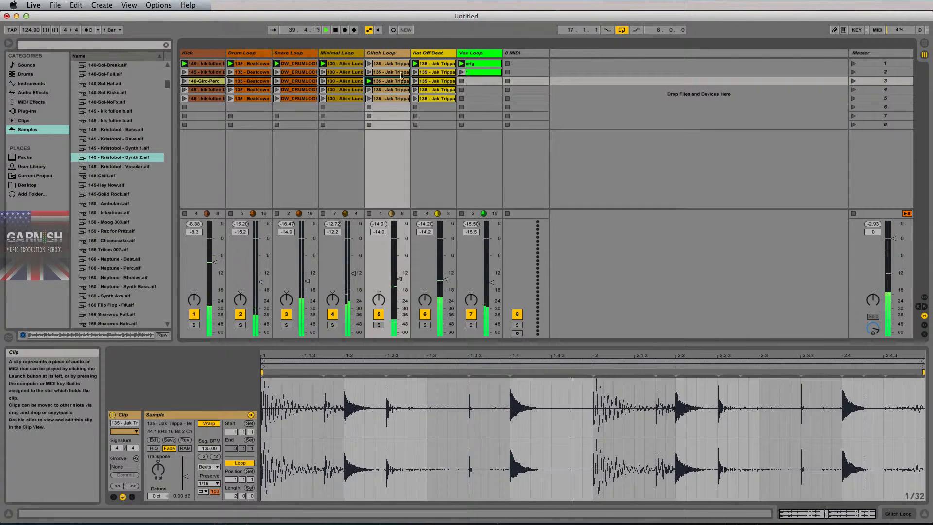
left_click(854, 72)
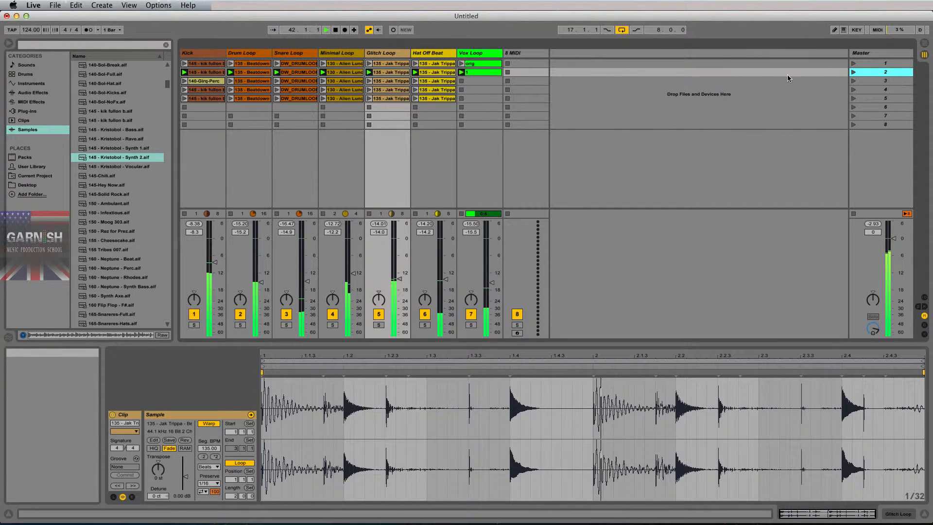
left_click(846, 98)
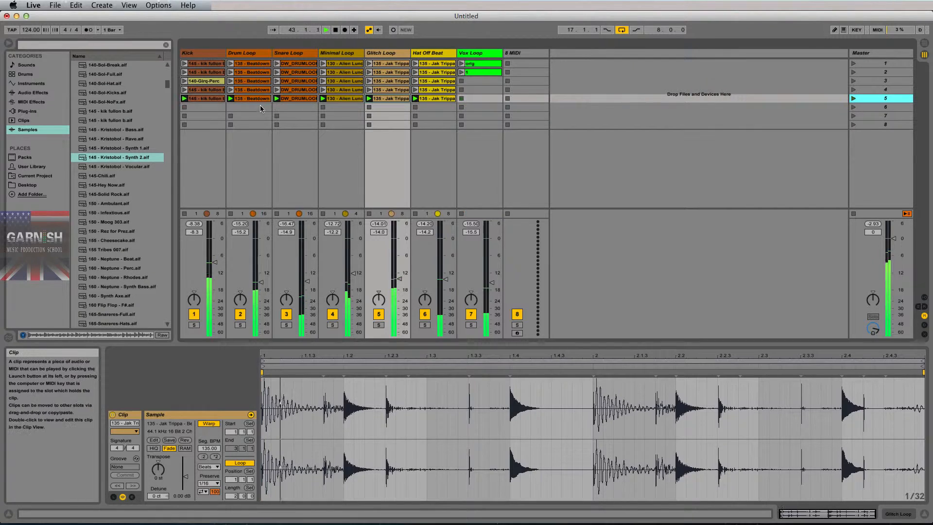
Preview the samples 150 - Rez for Prez.aif and 155 - Cheesecake.aif over scene 5, and stop playback
left_click(104, 232)
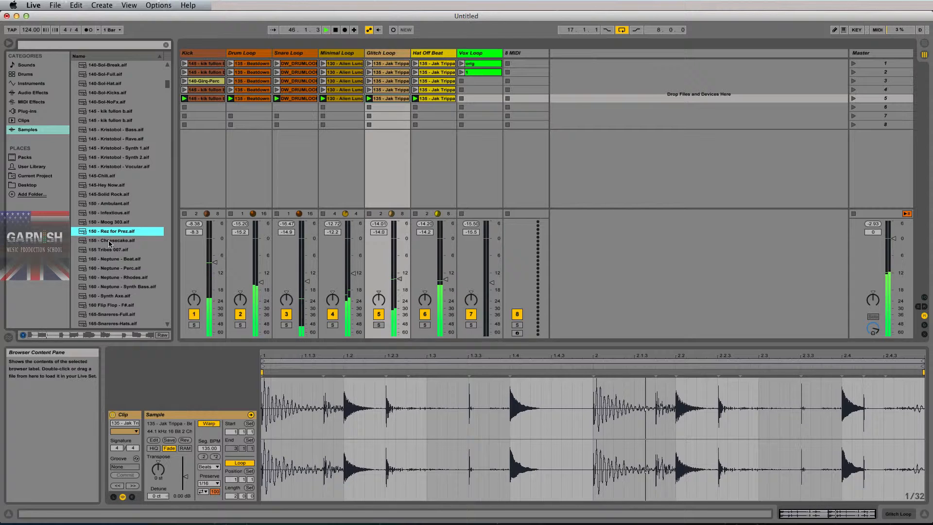
left_click(110, 242)
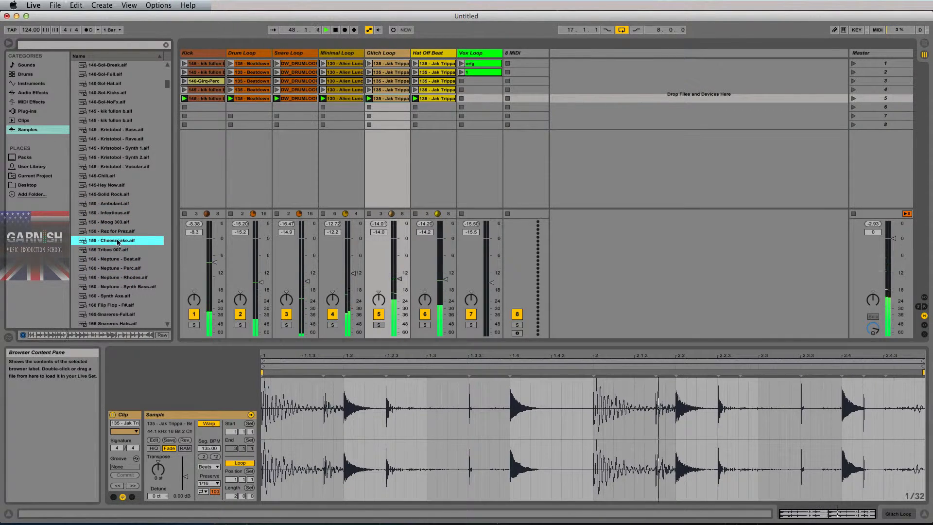
key("space")
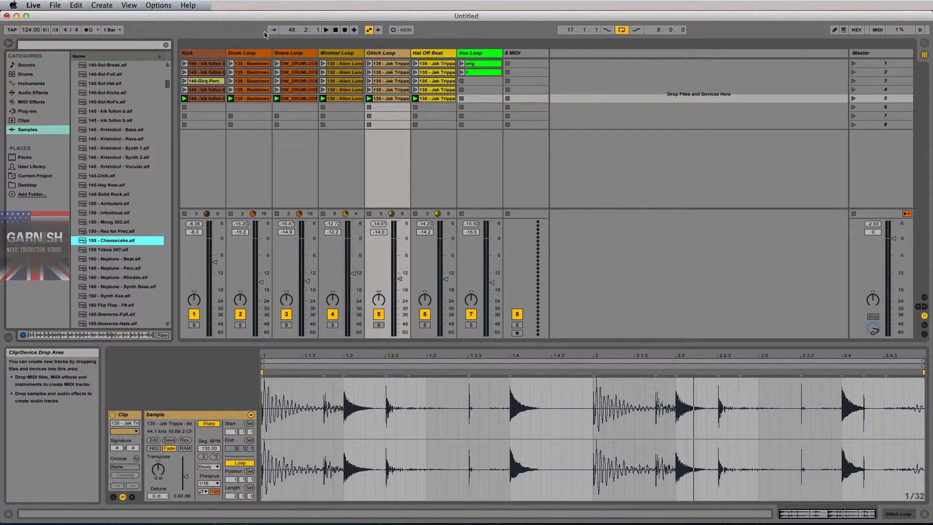
Set the global quantization to 2 Bars, and launch scene 2, scene 3 and scene 2 again
left_click(120, 31)
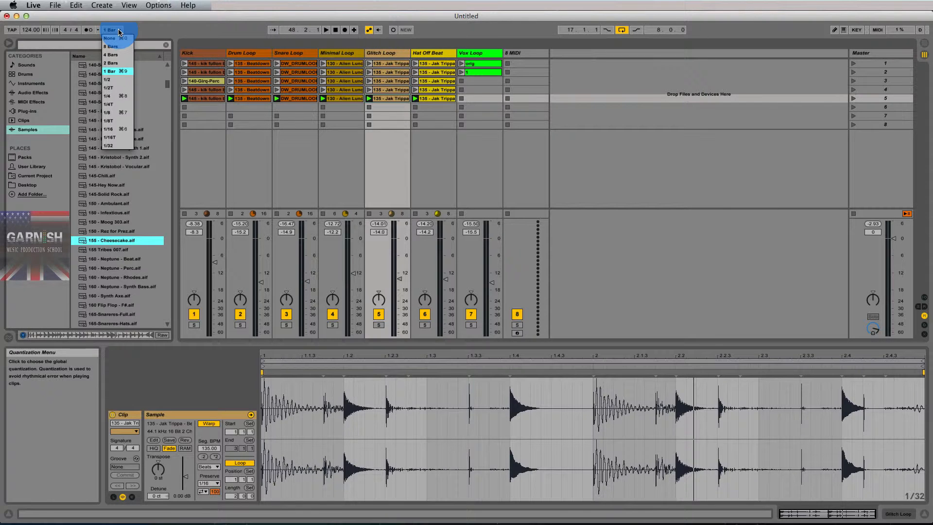
left_click(117, 58)
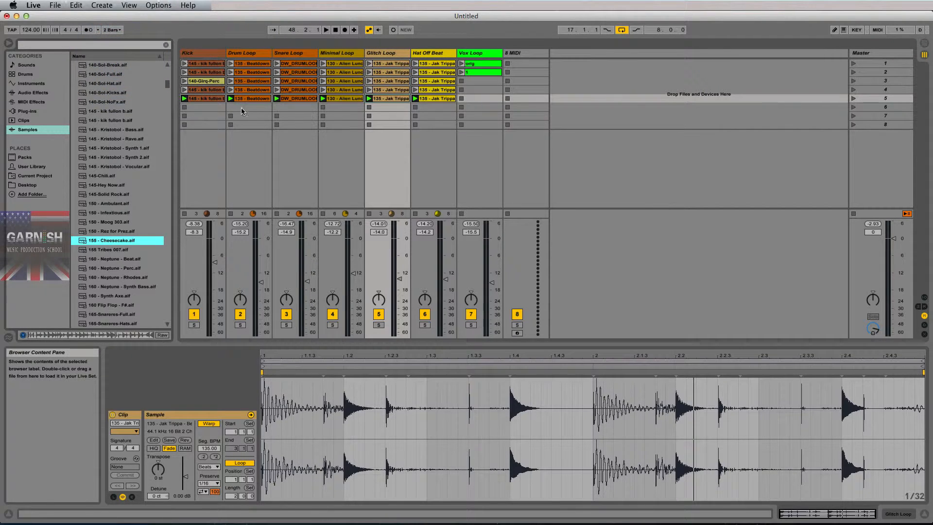
left_click(853, 73)
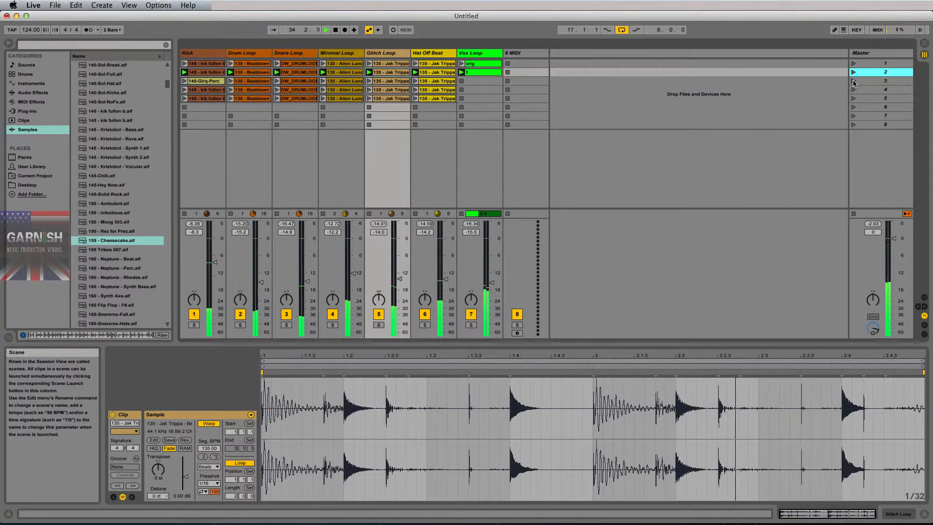
left_click(854, 82)
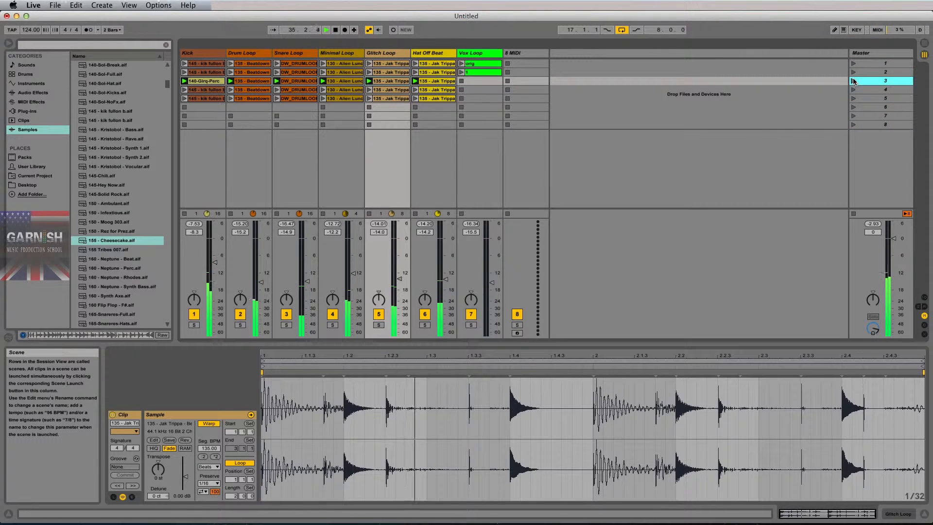
left_click(853, 73)
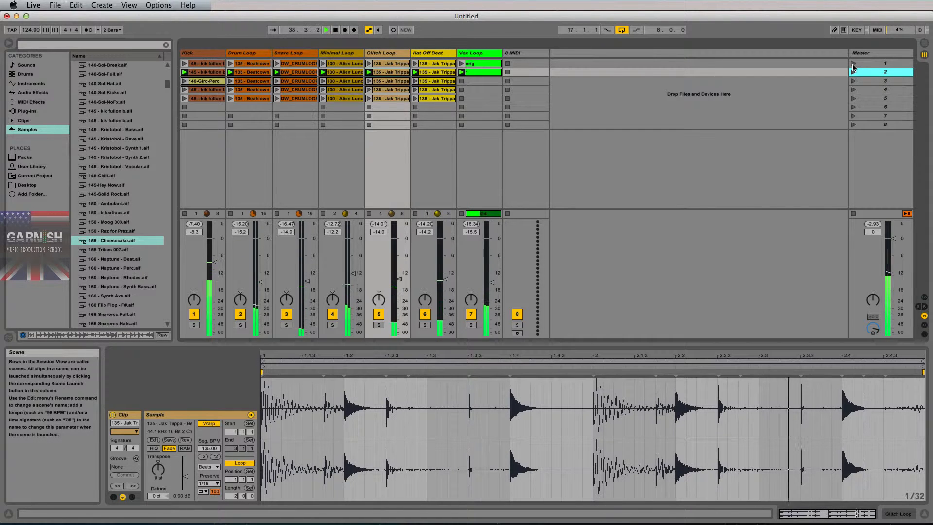
Launch scene 1 and stop playback, and set the global quantization to 8 Bars
left_click(854, 64)
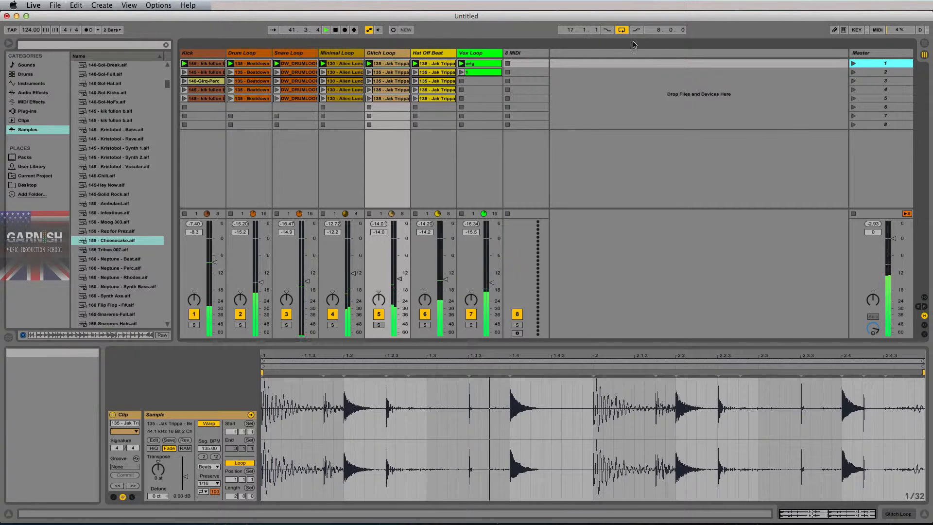
key("space")
left_click(113, 29)
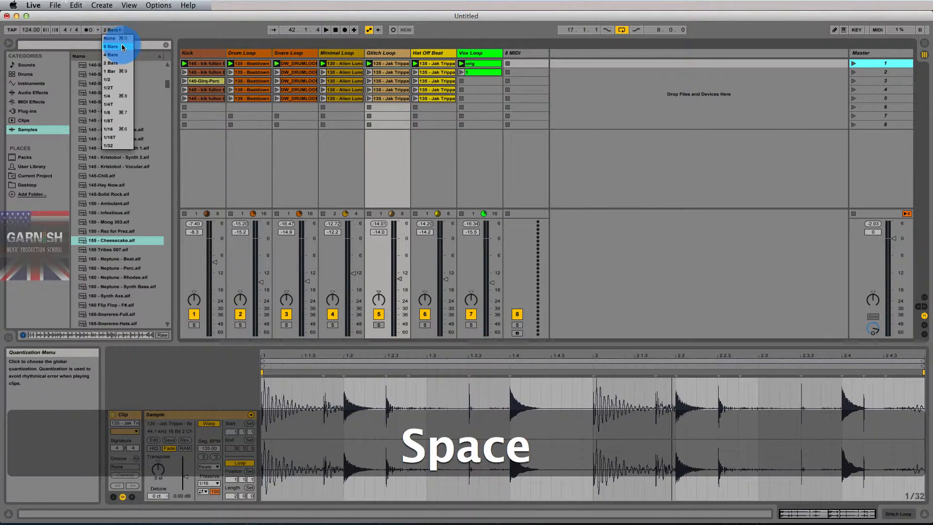
left_click(116, 43)
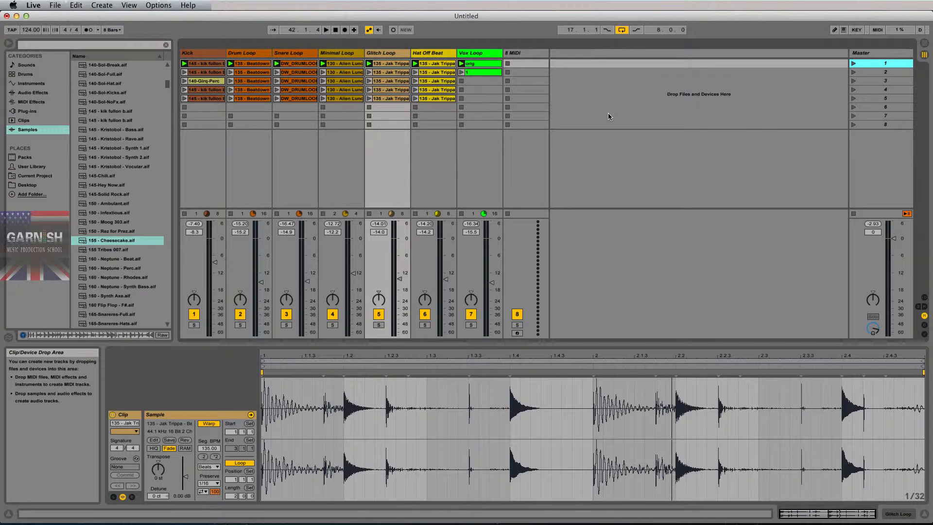
Launch scenes 1, 2 and 3 in turn with 8 Bars quantization, and stop playback
key("space")
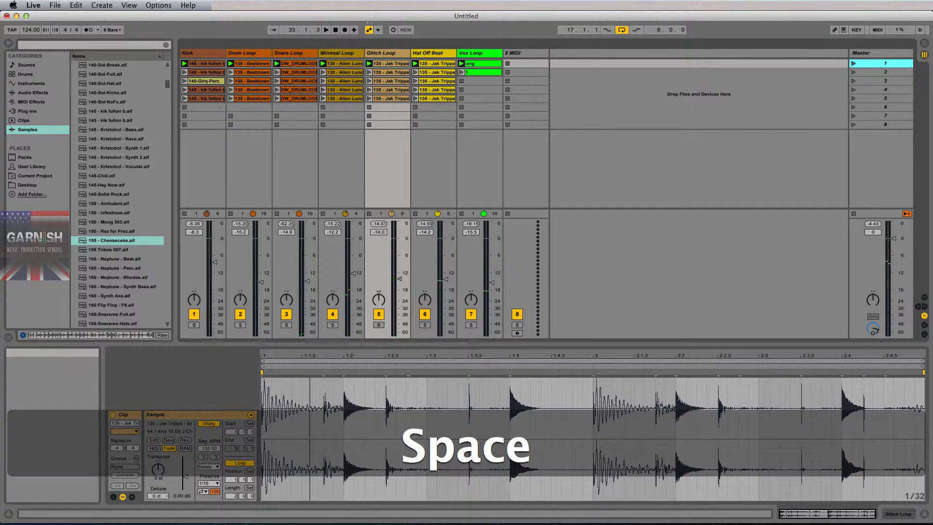
left_click(855, 63)
key("space")
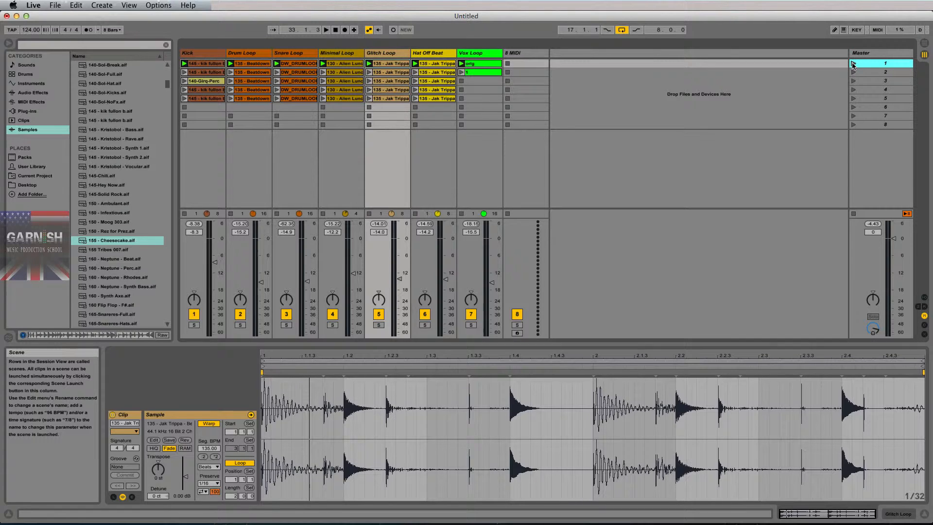
left_click(853, 63)
left_click(853, 73)
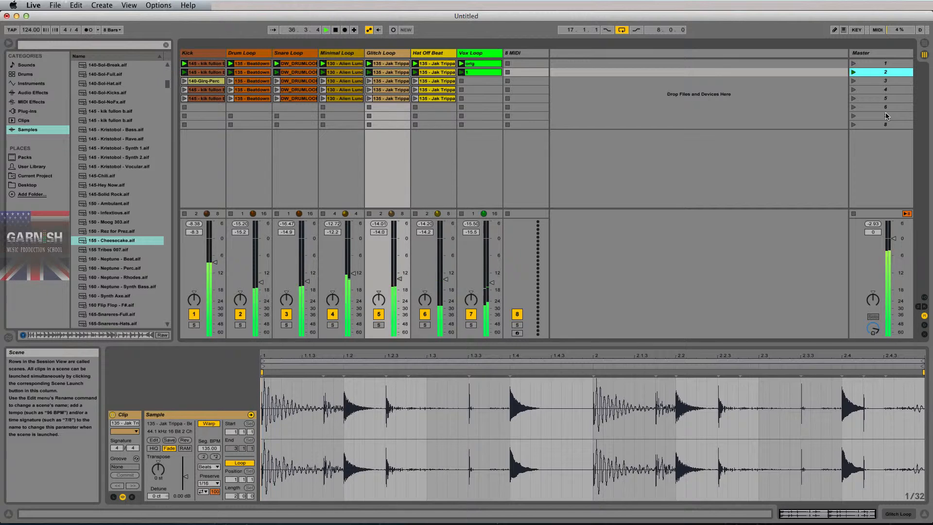
left_click(853, 81)
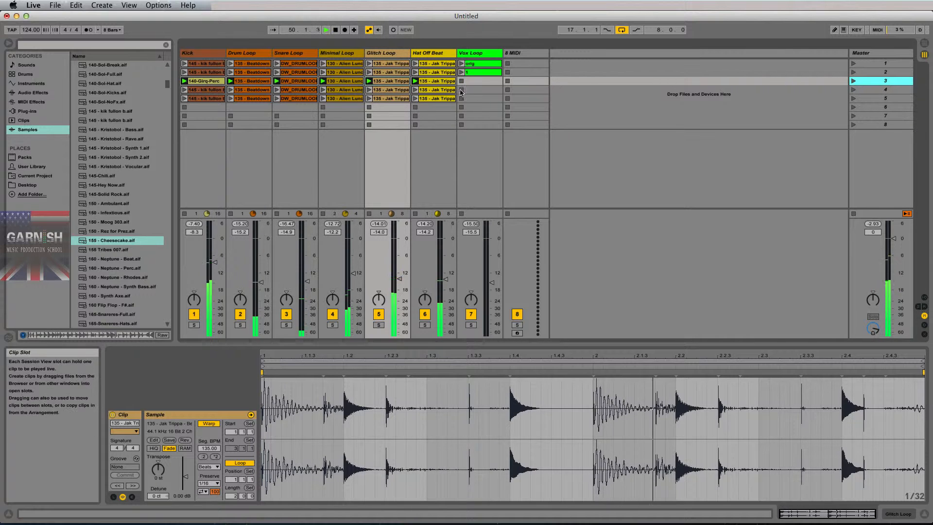
key("space")
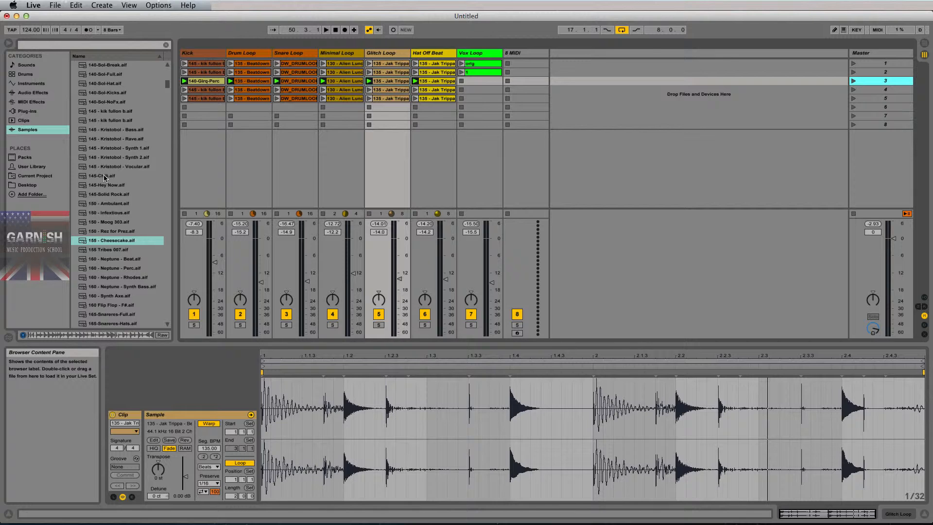
Set the global quantization to 1 Bar and review the other quantization options
left_click(120, 31)
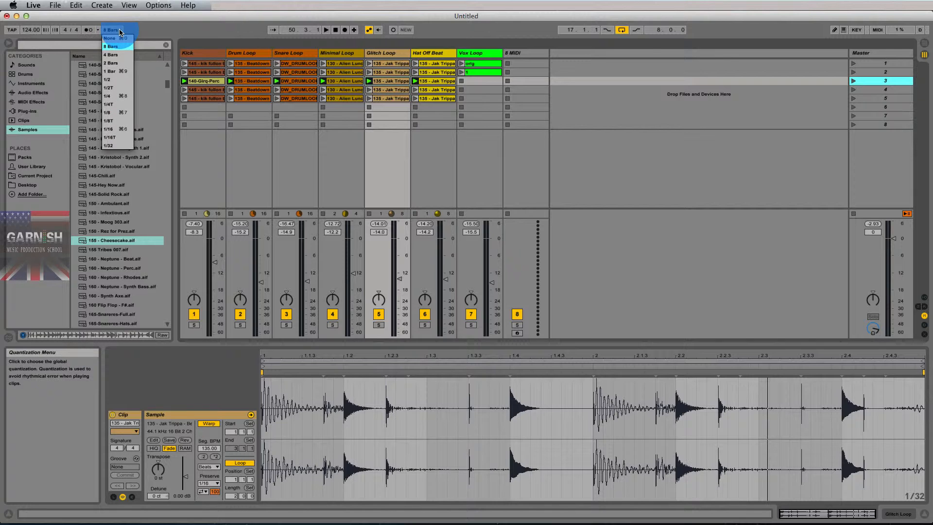
left_click(117, 72)
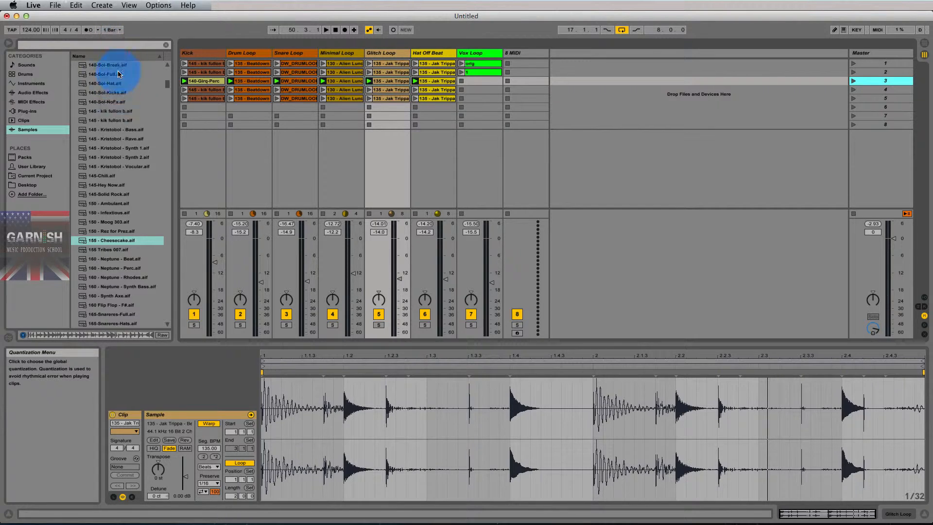
left_click(120, 31)
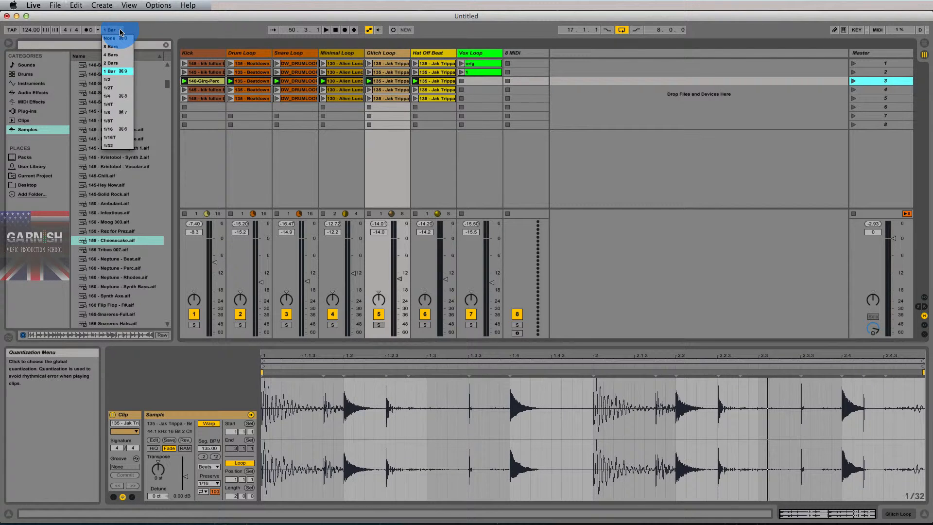
left_click(119, 70)
key("super+9")
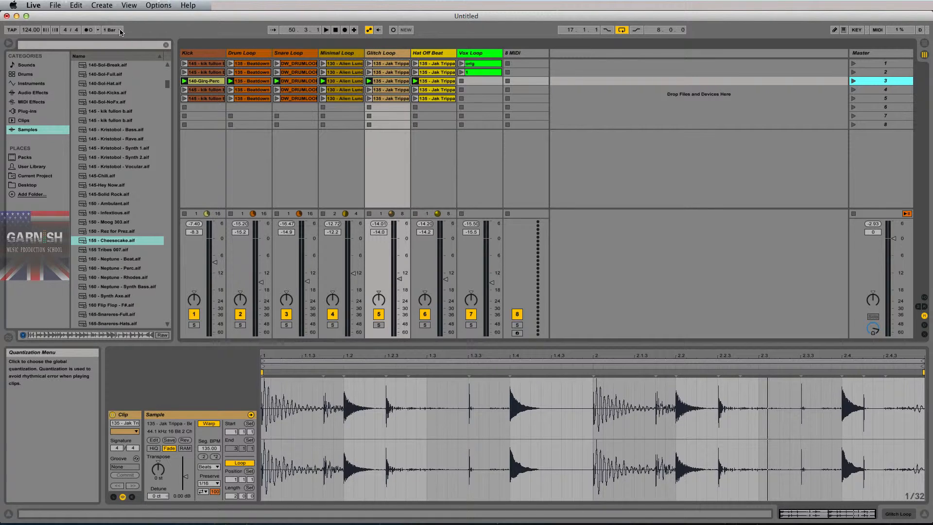
left_click(120, 31)
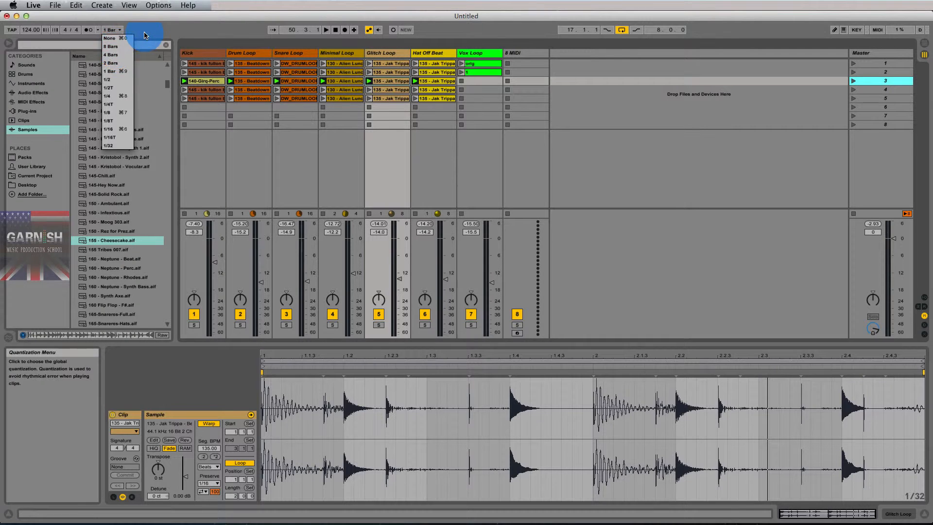
left_click(120, 30)
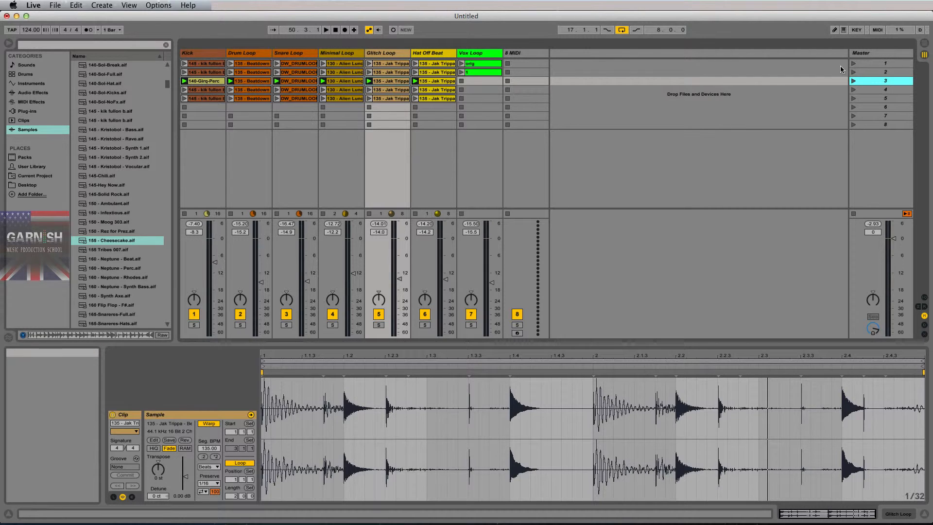
Launch scene 2, preview 160 - Neptune - Rhodes.aif, 160 - Synth Axe.aif and 165-Snareres-Full.aif over it, and stop playback
left_click(854, 73)
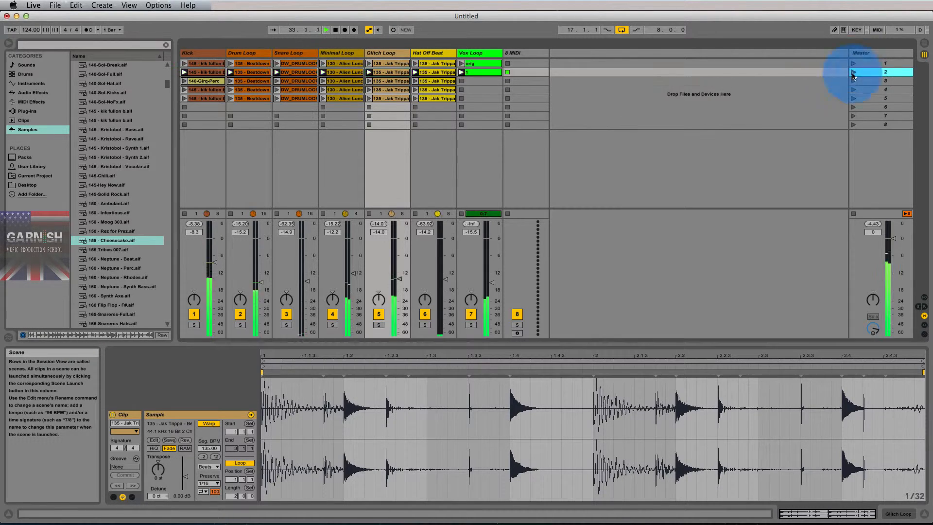
left_click(117, 277)
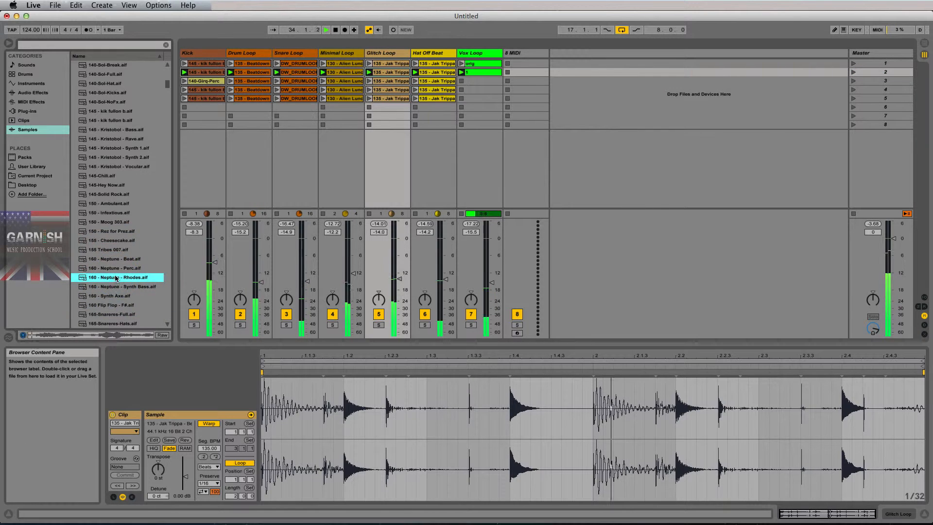
scroll(117, 278, "down", 3)
left_click(116, 222)
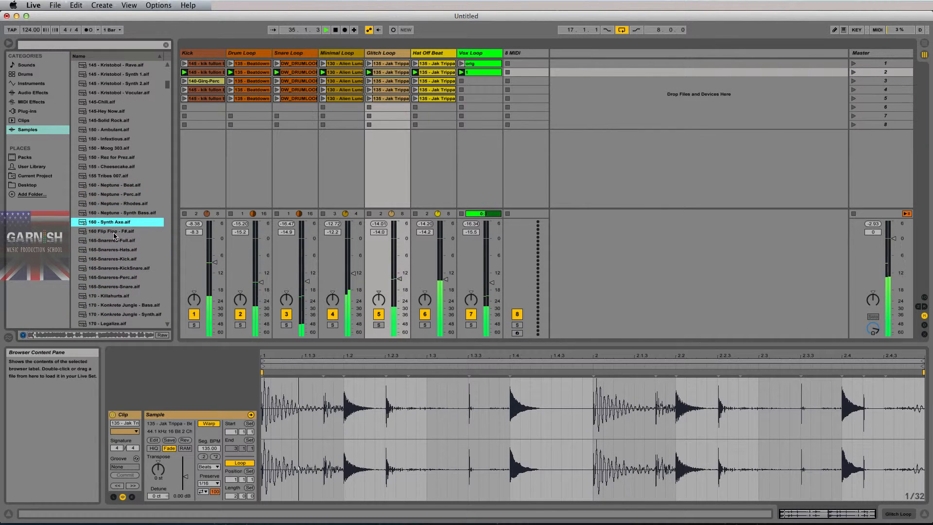
left_click(121, 240)
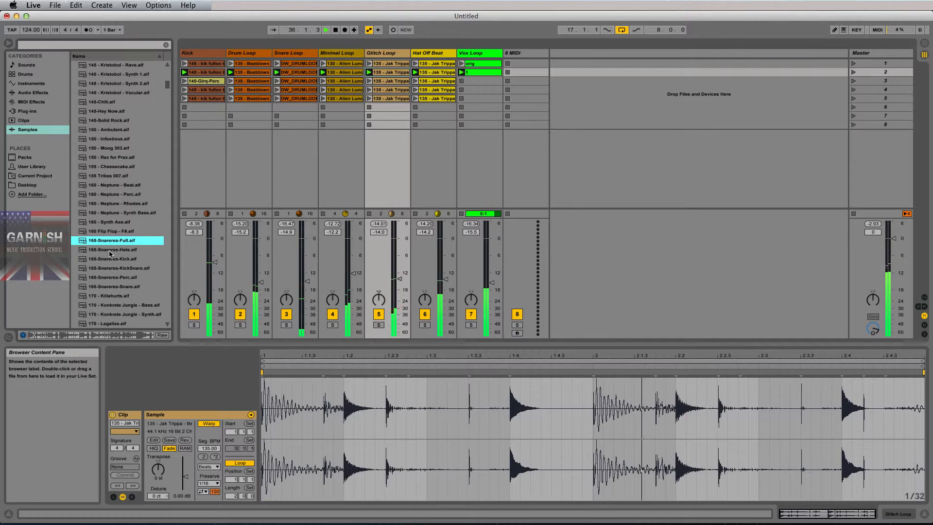
key("space")
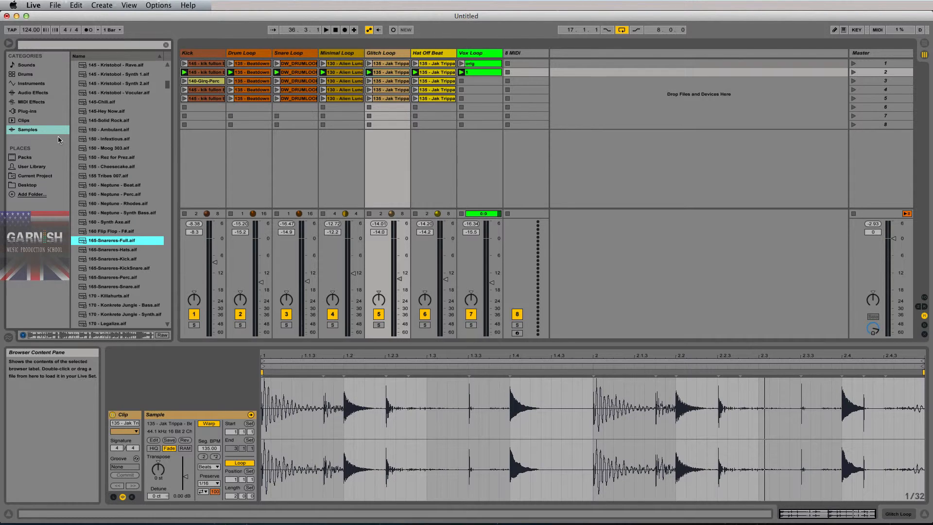
Review the global quantization options again, keeping 1 Bar
left_click(120, 30)
left_click(121, 71)
left_click(120, 30)
left_click(141, 31)
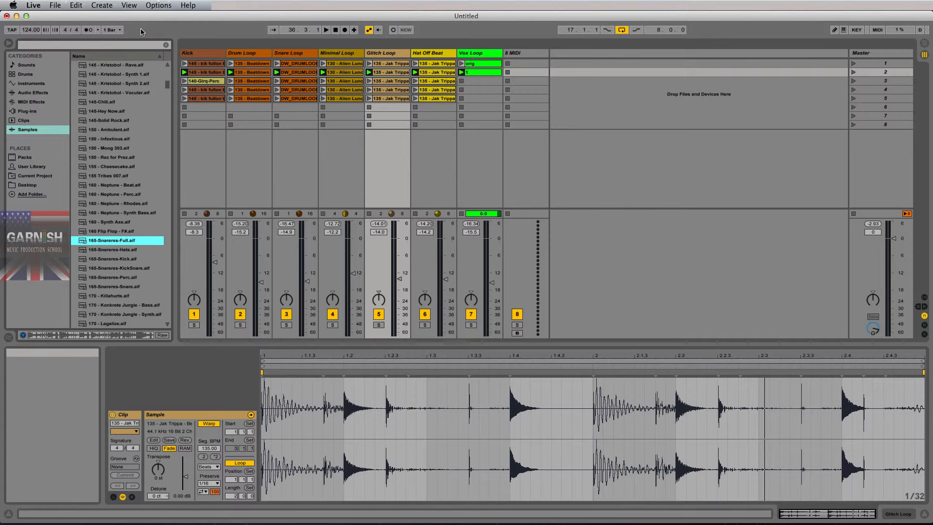